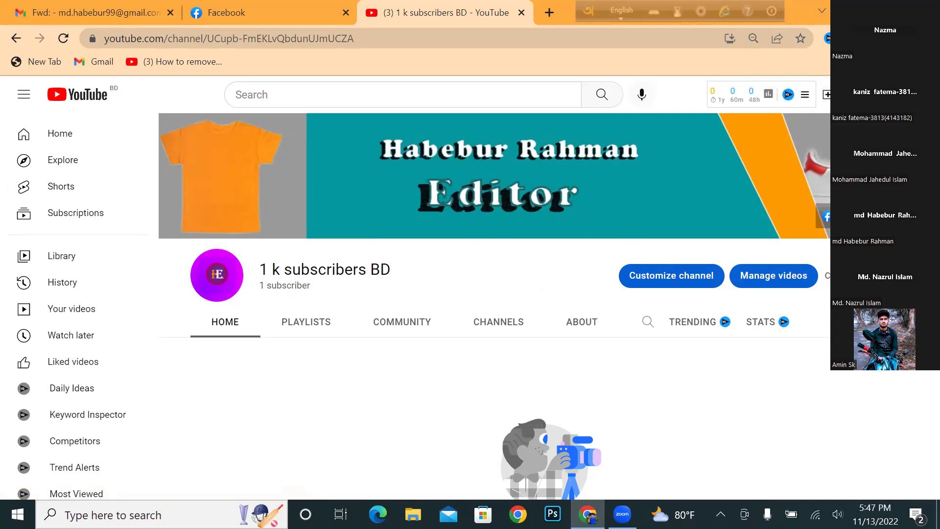
# Minimize the Chrome window on the '1 k subscribers BD' channel page with Win+D to show the desktop
pyautogui.press('super+d')
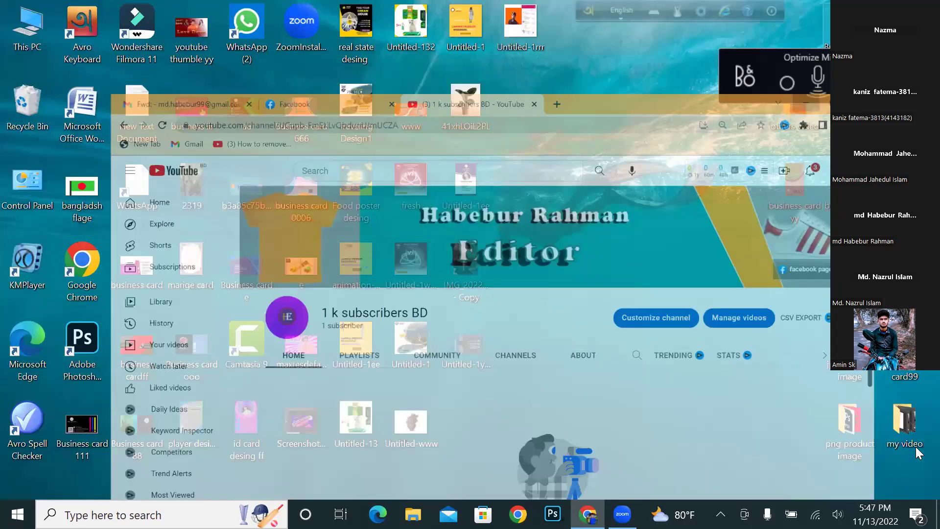
pyautogui.doubleClick(913, 448)
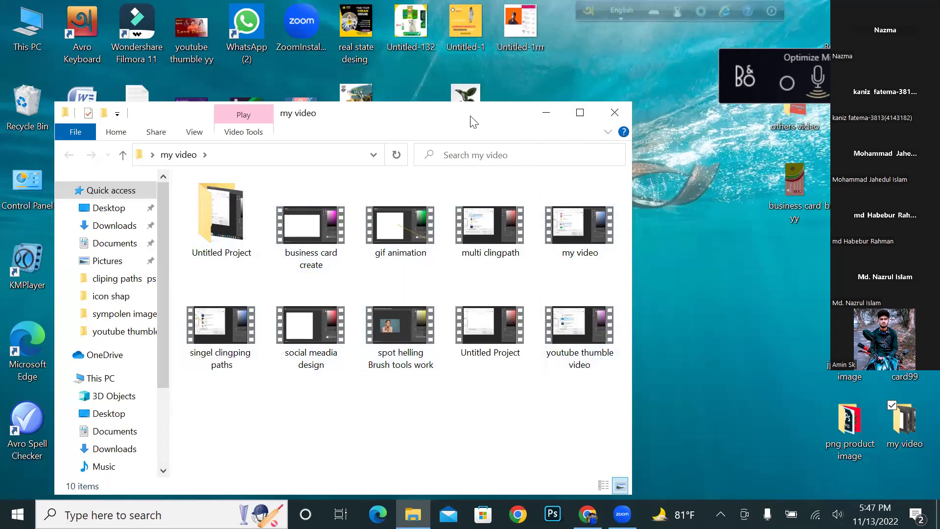
pyautogui.moveTo(474, 120); pyautogui.dragTo(563, 147)
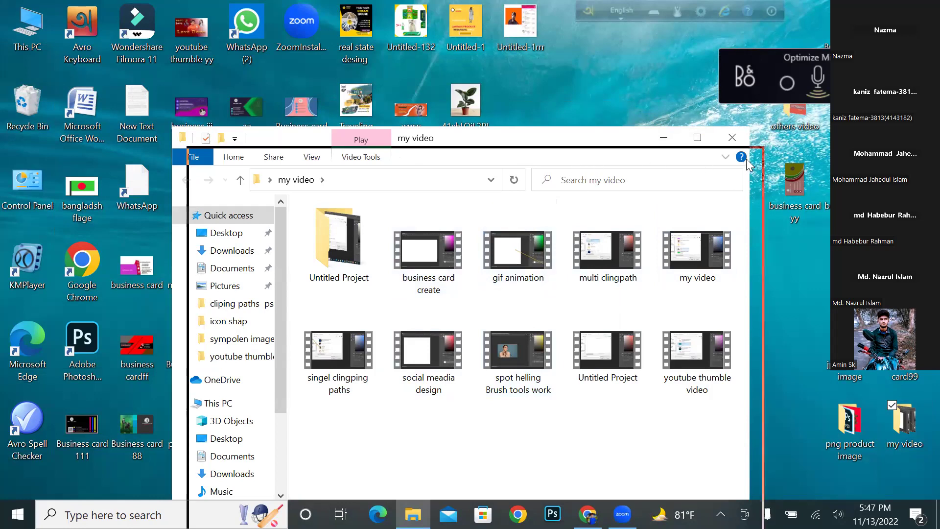
pyautogui.moveTo(705, 138); pyautogui.dragTo(720, 158)
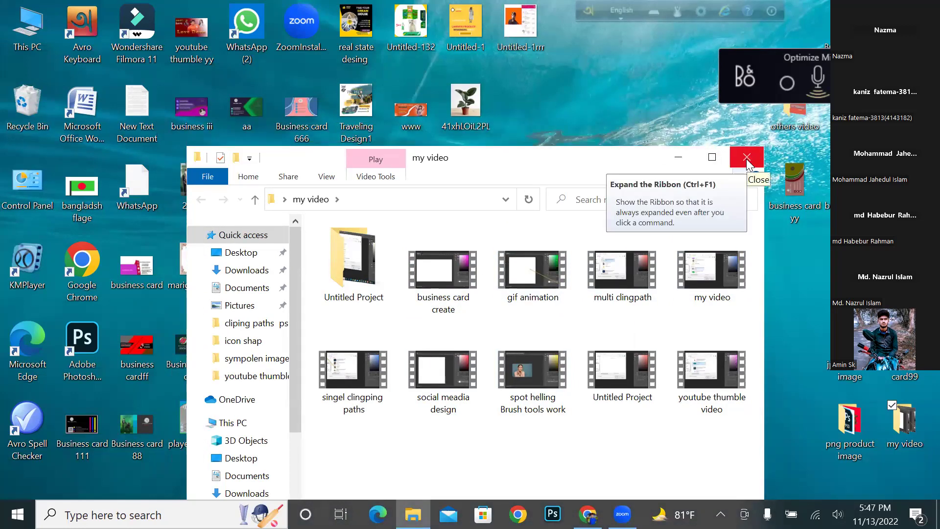
pyautogui.click(746, 158)
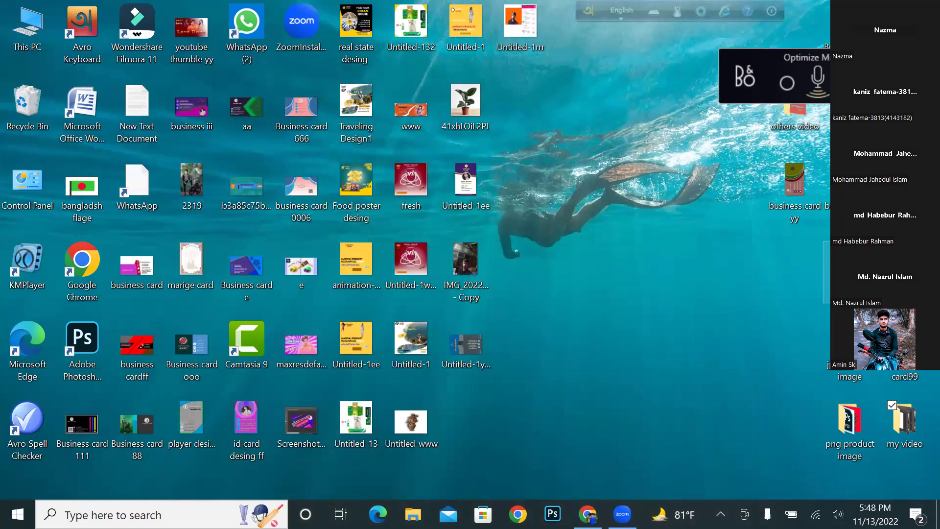
pyautogui.click(413, 514)
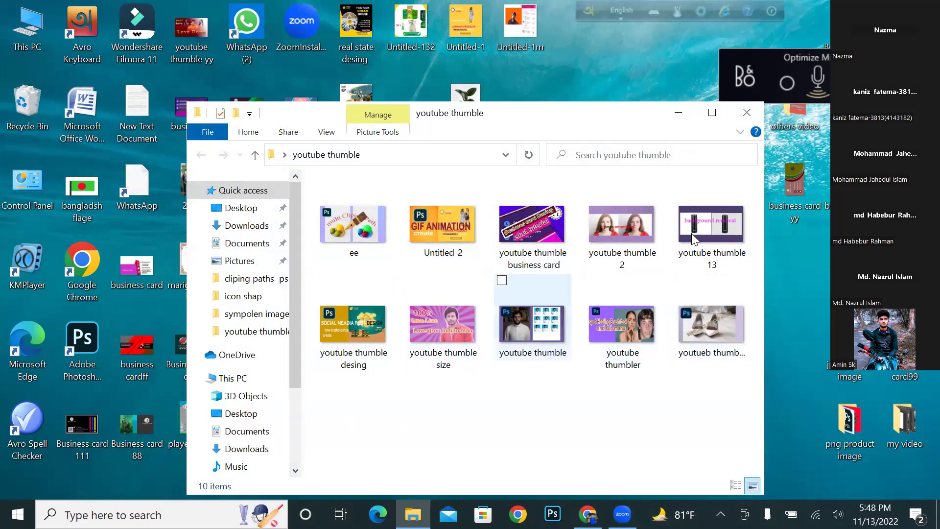
pyautogui.click(745, 114)
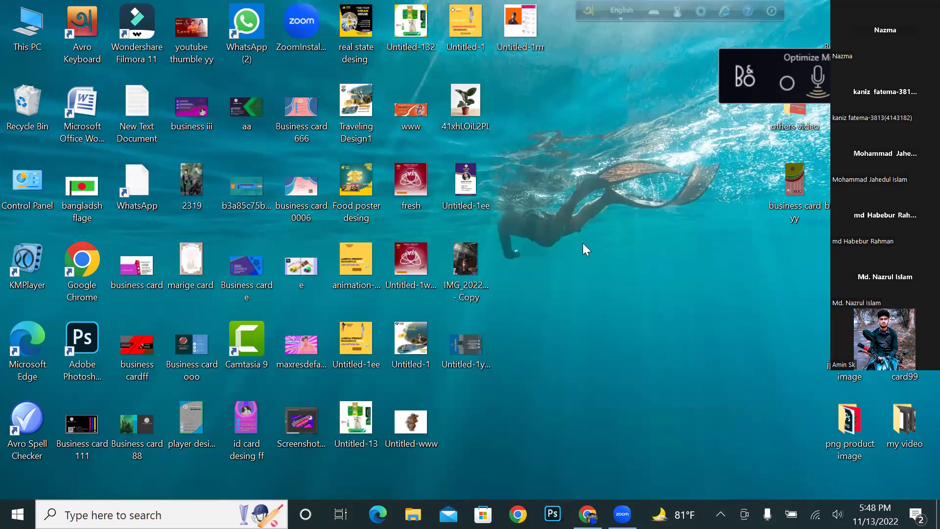
pyautogui.rightClick(618, 211)
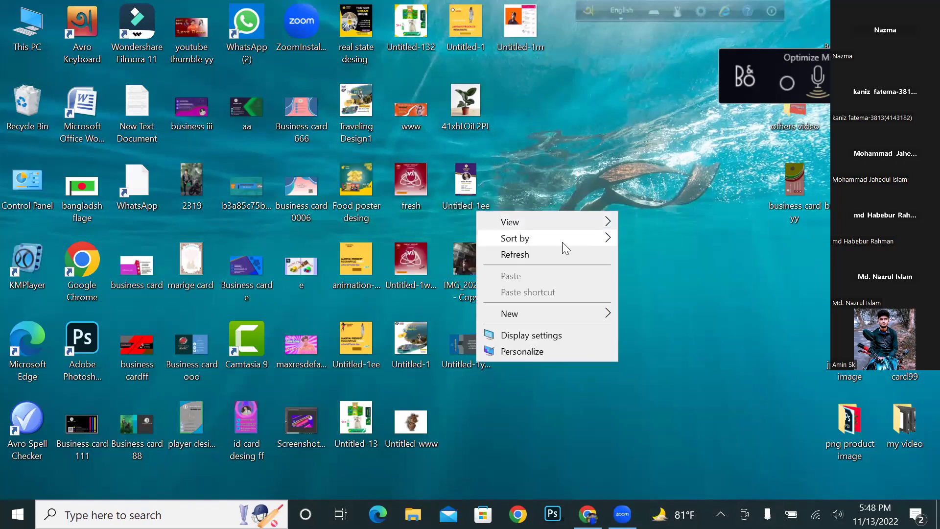
pyautogui.click(538, 254)
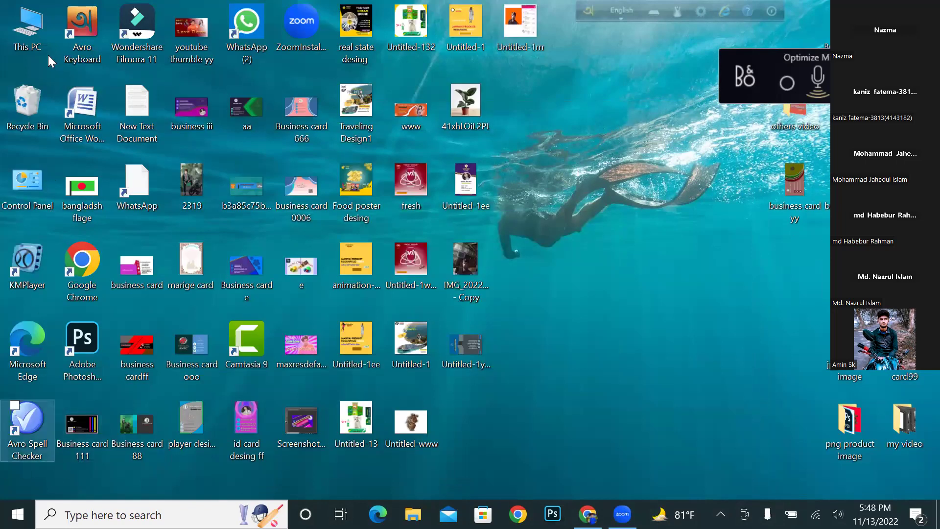
pyautogui.doubleClick(30, 39)
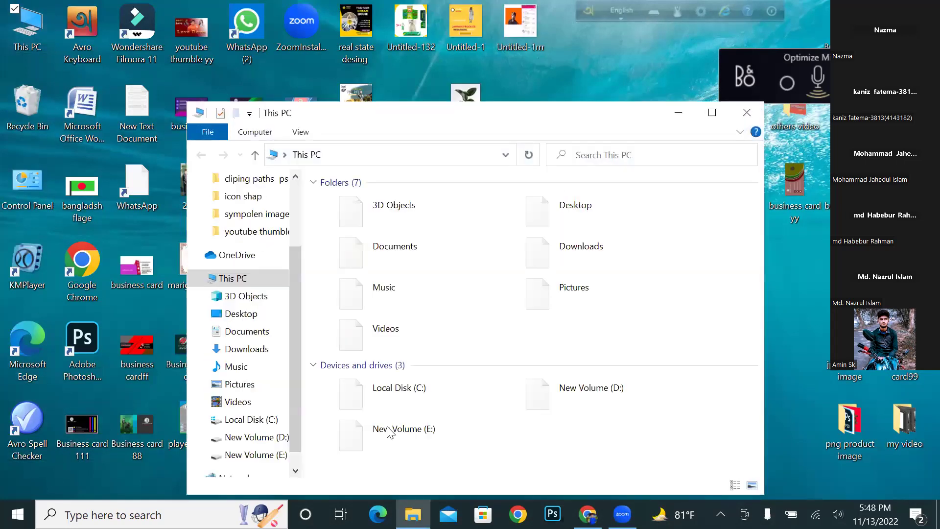
pyautogui.scroll(-1, 260, 468)
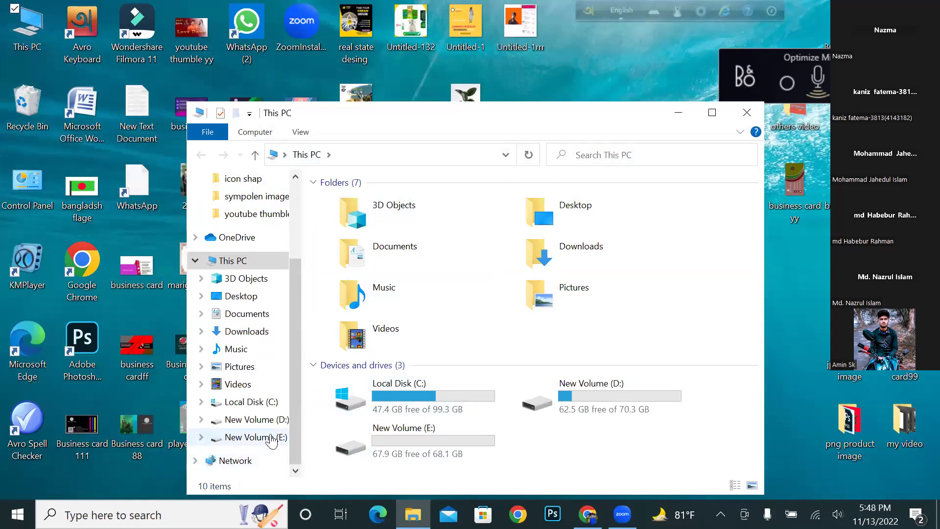
pyautogui.click(270, 437)
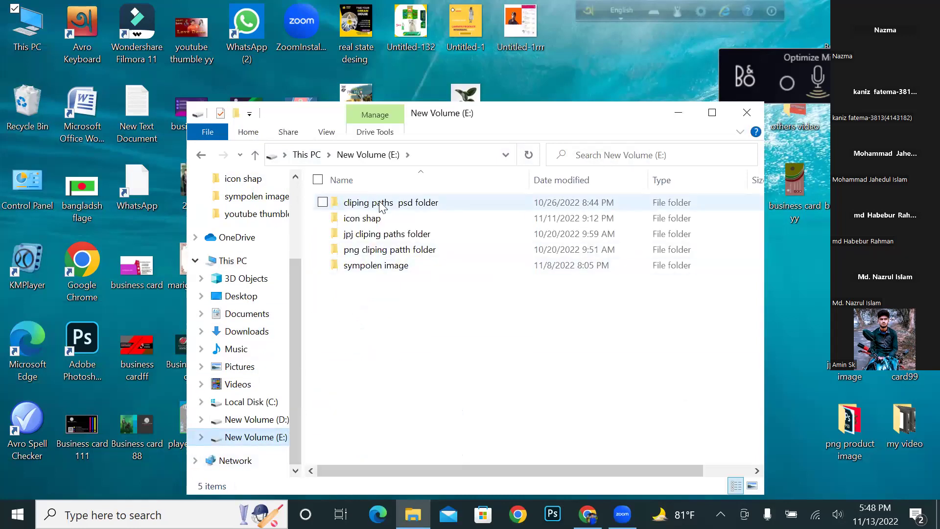
pyautogui.doubleClick(362, 239)
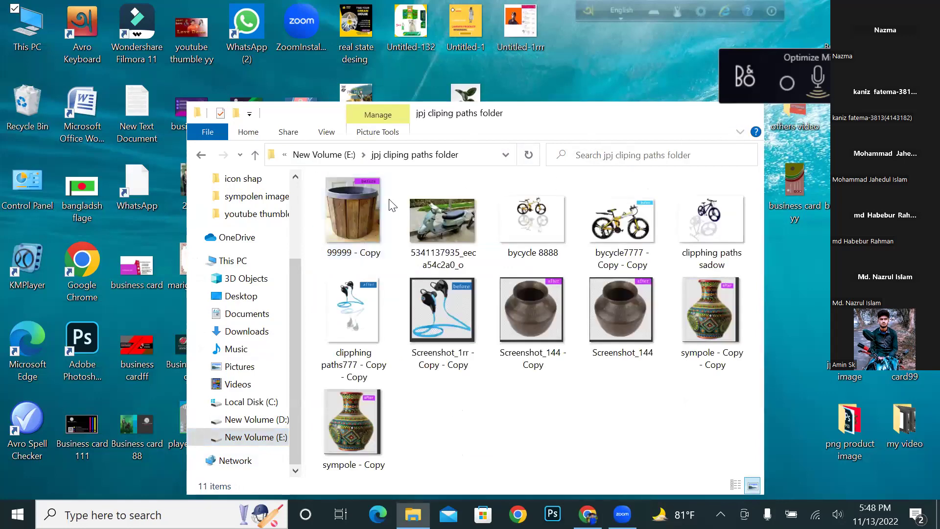
pyautogui.click(745, 114)
pyautogui.press('Left')
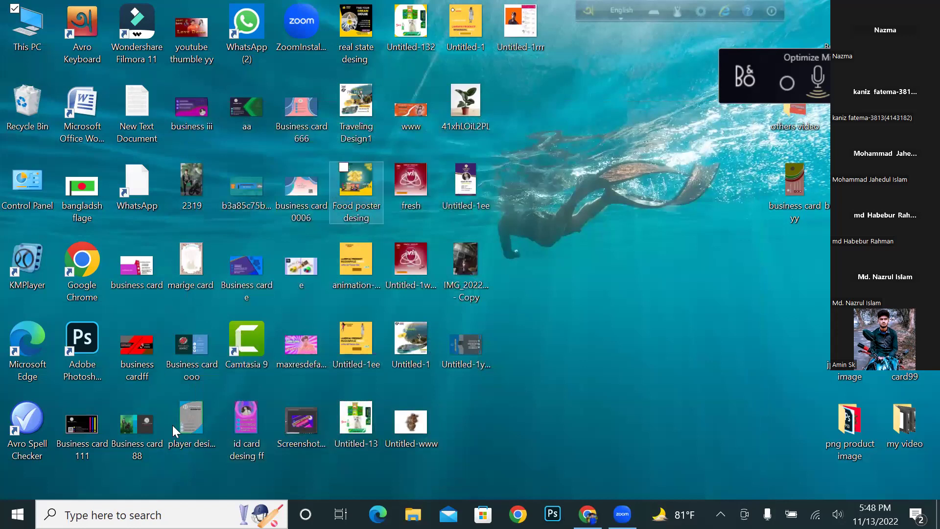
pyautogui.doubleClick(28, 47)
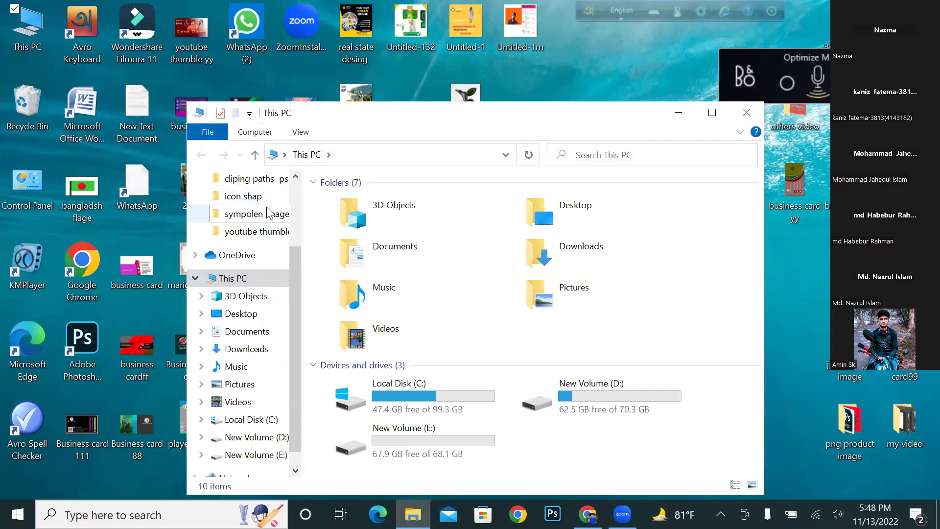
pyautogui.scroll(2, 267, 223)
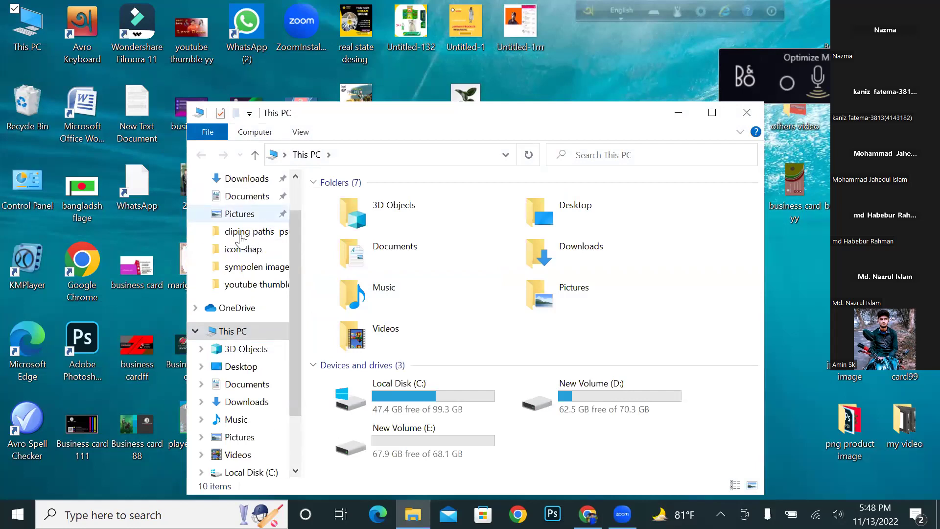
pyautogui.scroll(1, 253, 245)
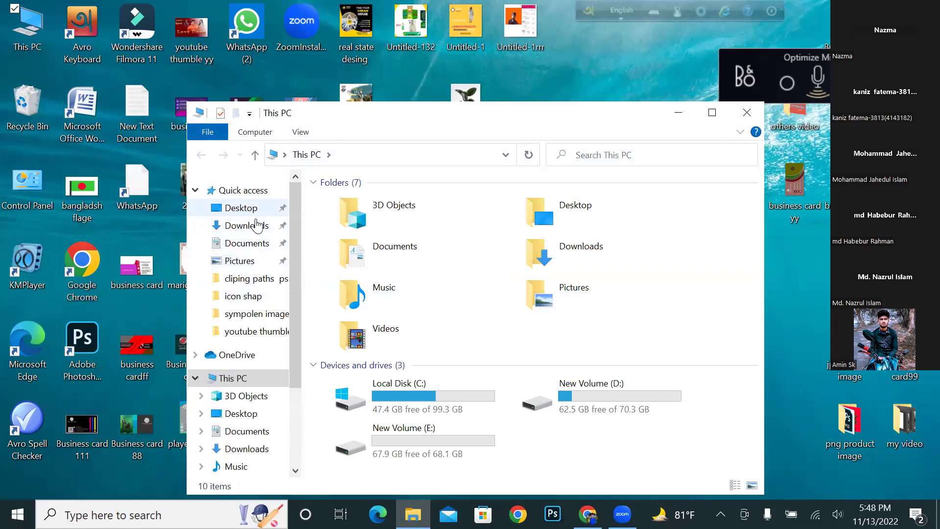
pyautogui.scroll(-3, 275, 400)
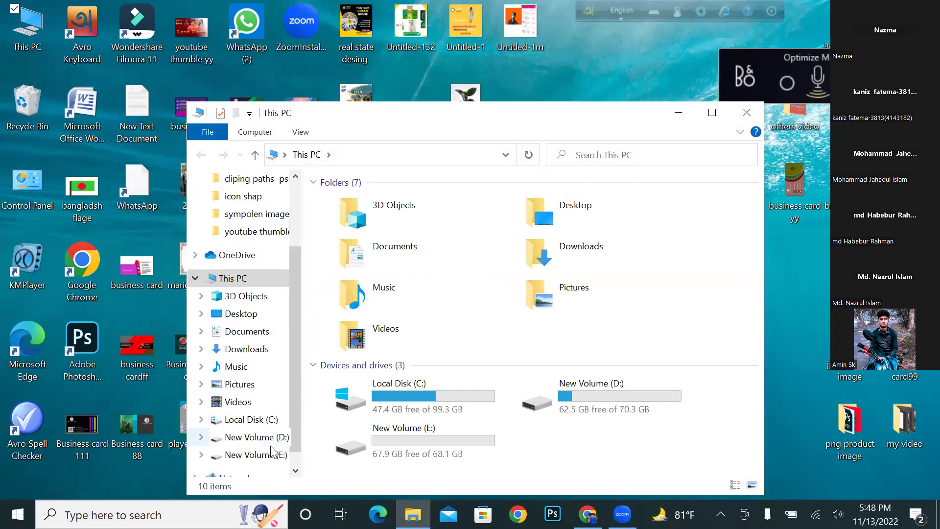
pyautogui.click(274, 440)
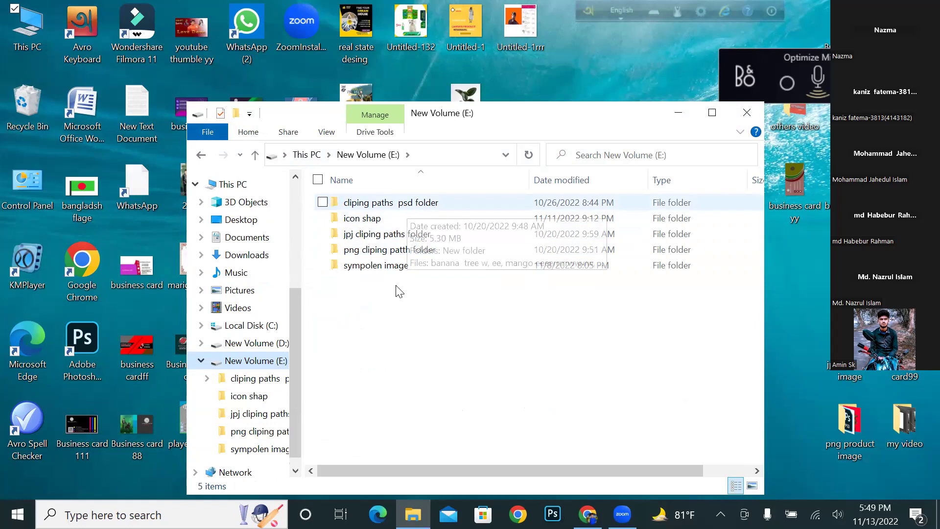
pyautogui.doubleClick(378, 235)
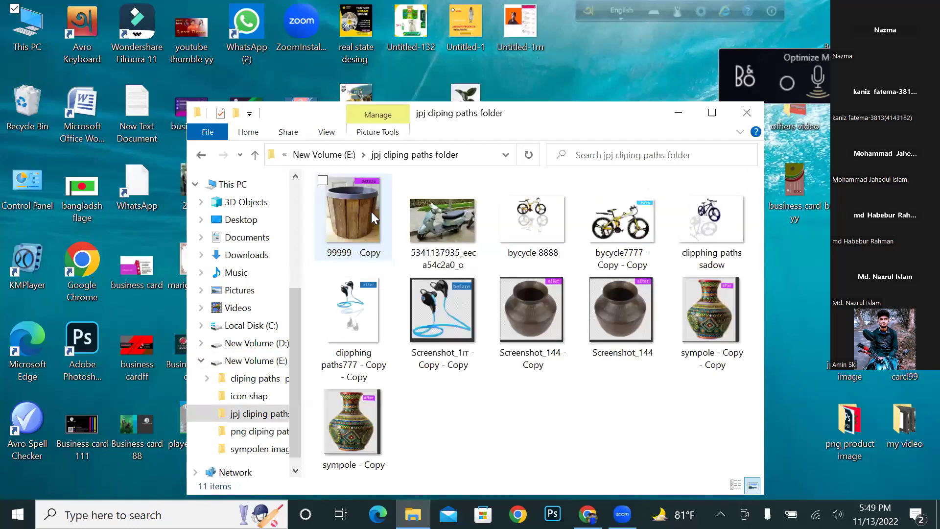
pyautogui.click(746, 112)
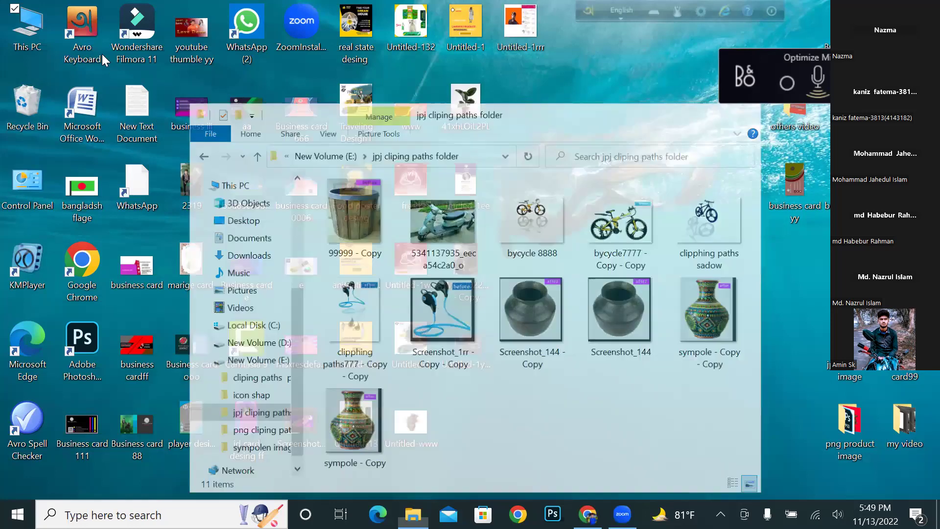
pyautogui.doubleClick(24, 29)
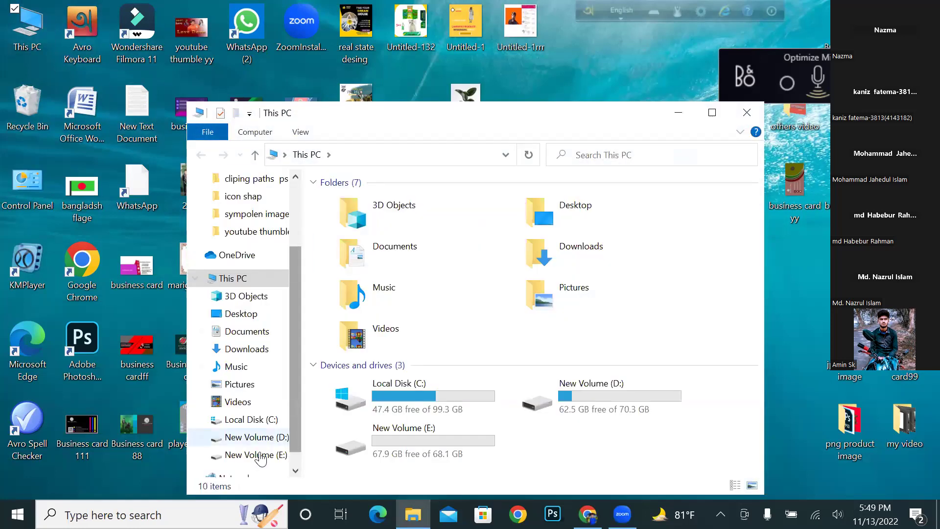
# Open 'banana tree w.psd' in Photoshop from the cliping paths psd folder on New Volume (E:)
pyautogui.click(256, 454)
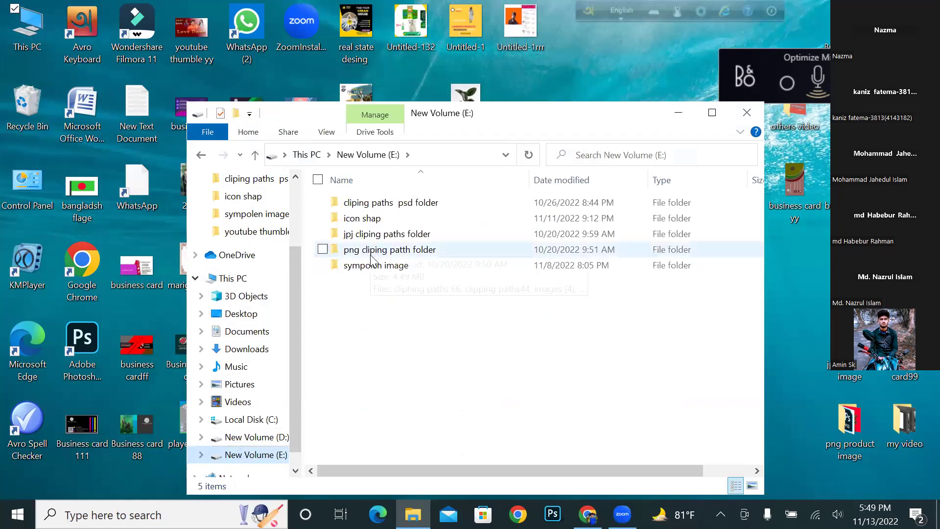
pyautogui.doubleClick(385, 204)
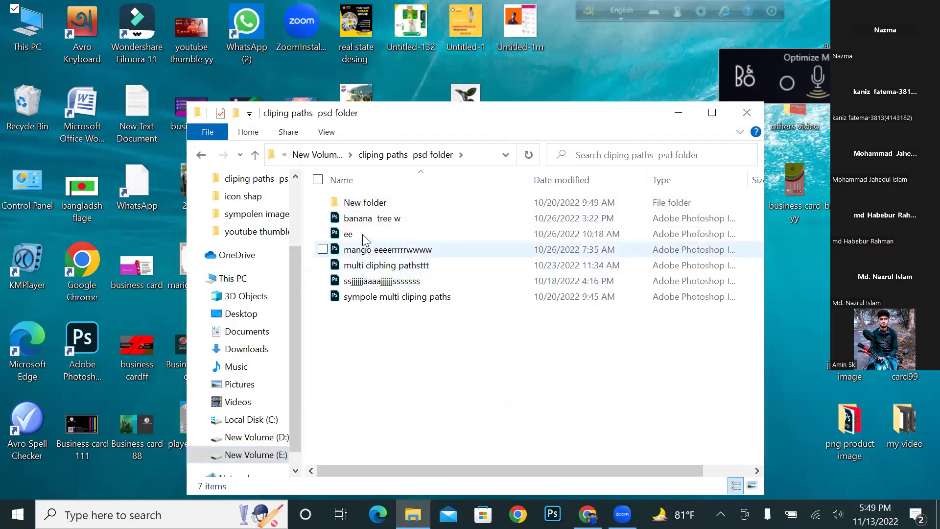
pyautogui.doubleClick(381, 221)
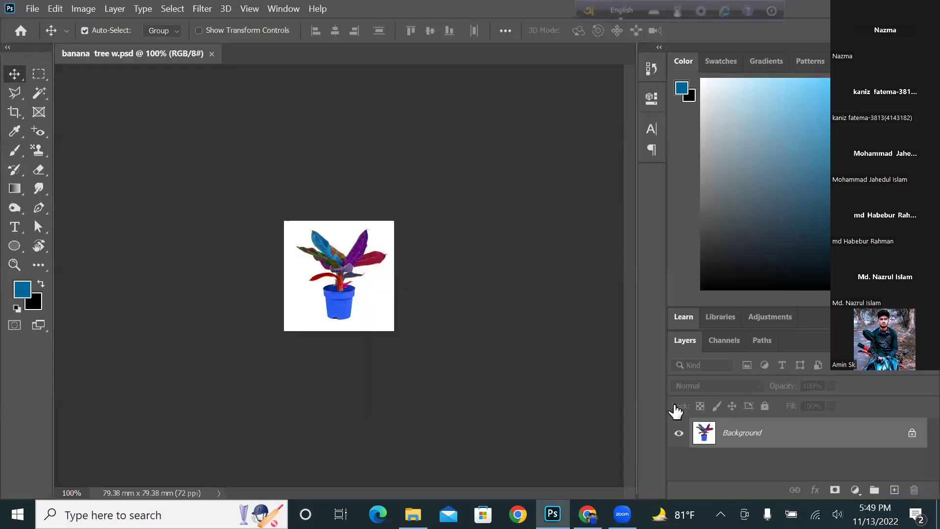
# Load the top pot path and Path 1 stem as selections, then close the file and minimize Photoshop
pyautogui.click(762, 342)
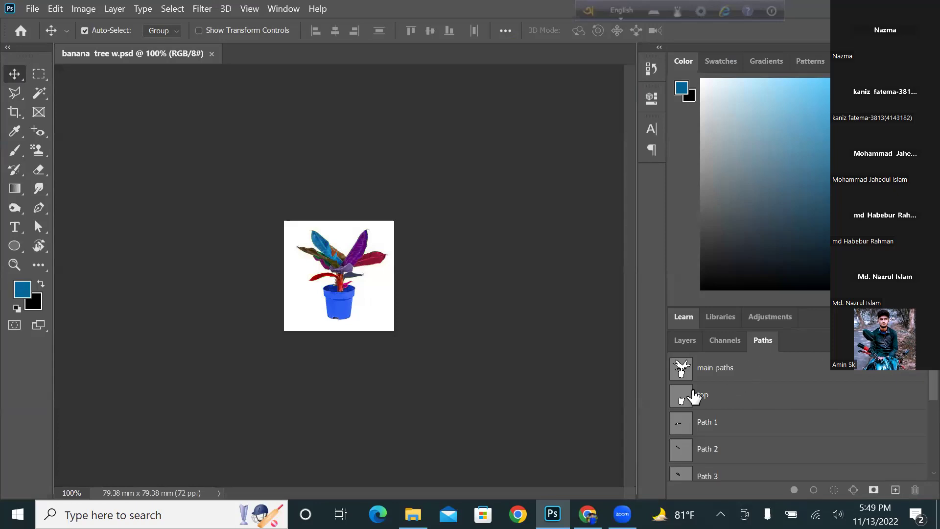
pyautogui.press('ctrl')
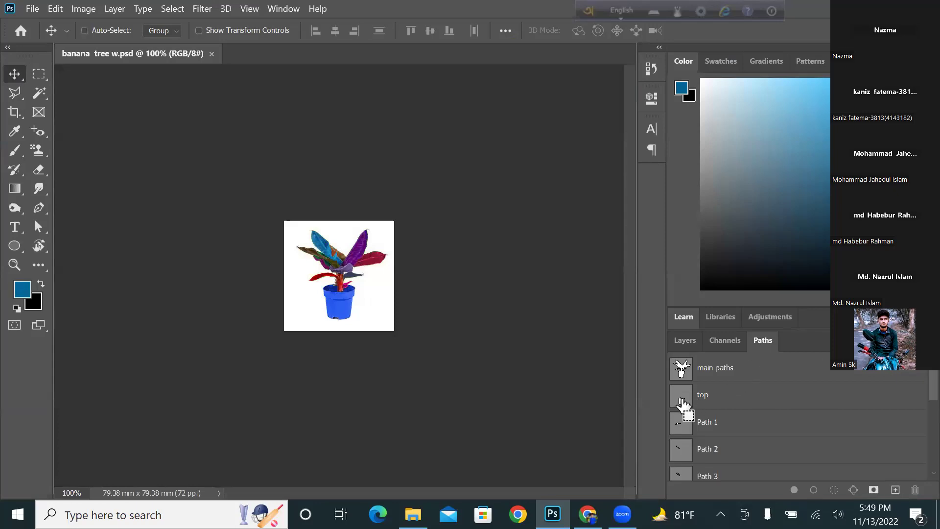
pyautogui.keyDown('ctrl'); pyautogui.click(681, 400); pyautogui.keyUp('ctrl')
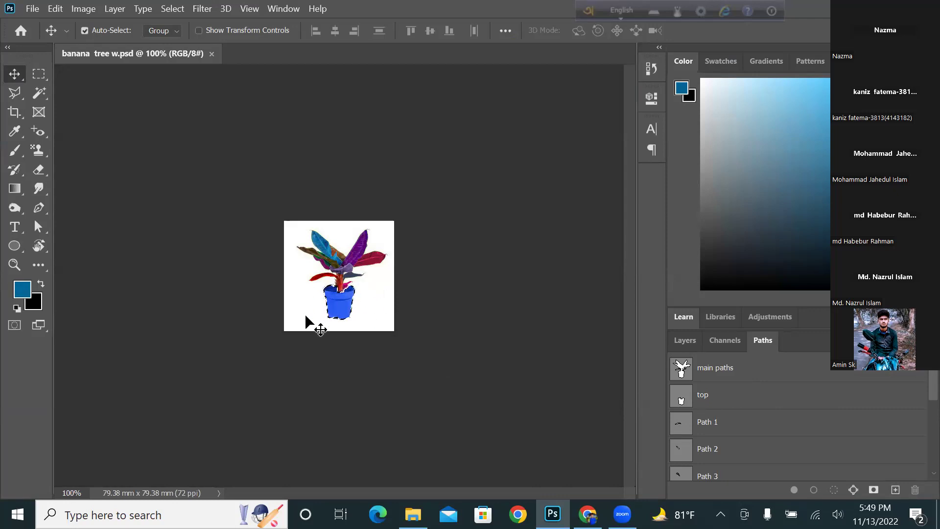
pyautogui.keyDown('ctrl'); pyautogui.click(682, 431); pyautogui.keyUp('ctrl')
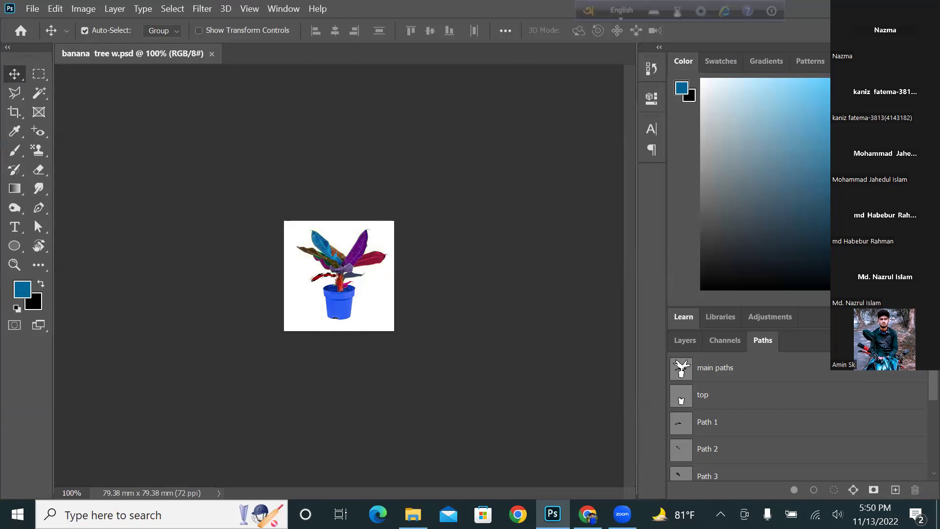
pyautogui.hotkey('ctrl', 'w')
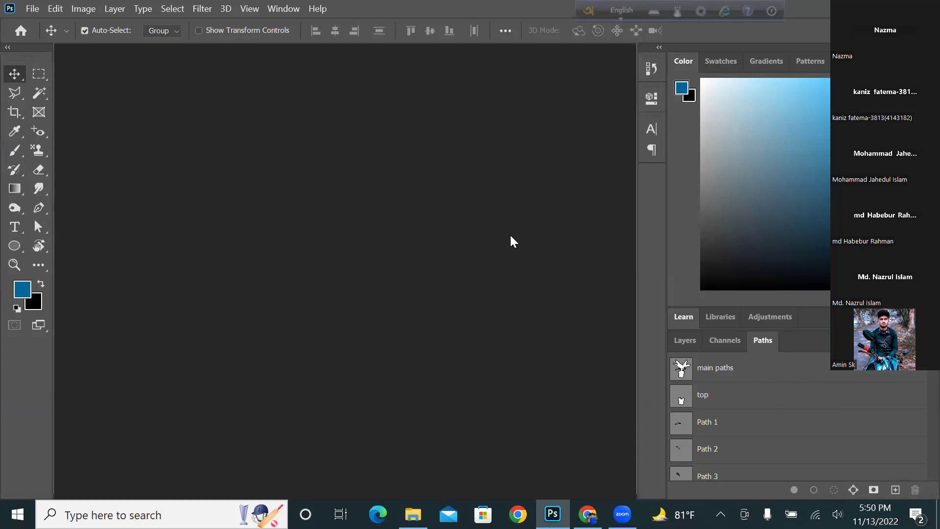
pyautogui.hotkey('ctrl', 'q')
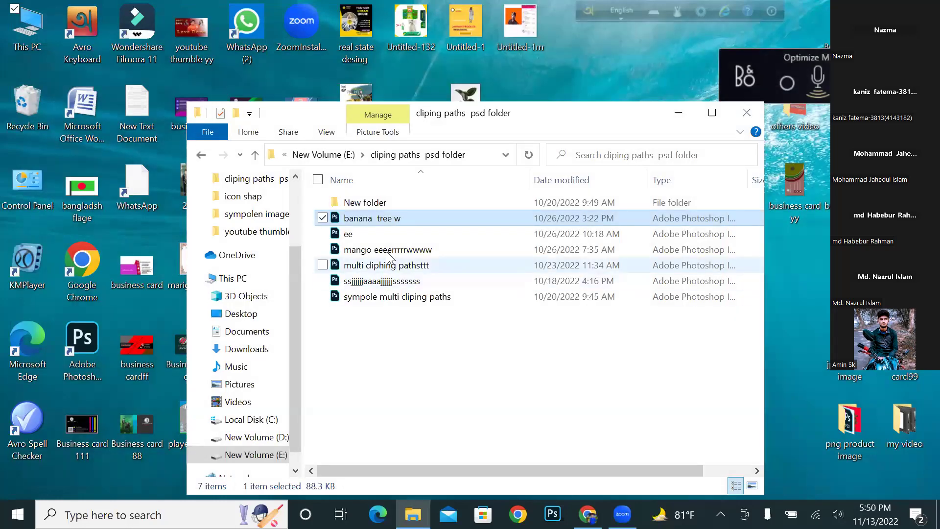
# Open 'mango eeeerrrrwwww.psd' in Photoshop from the cliping paths psd folder
pyautogui.doubleClick(387, 250)
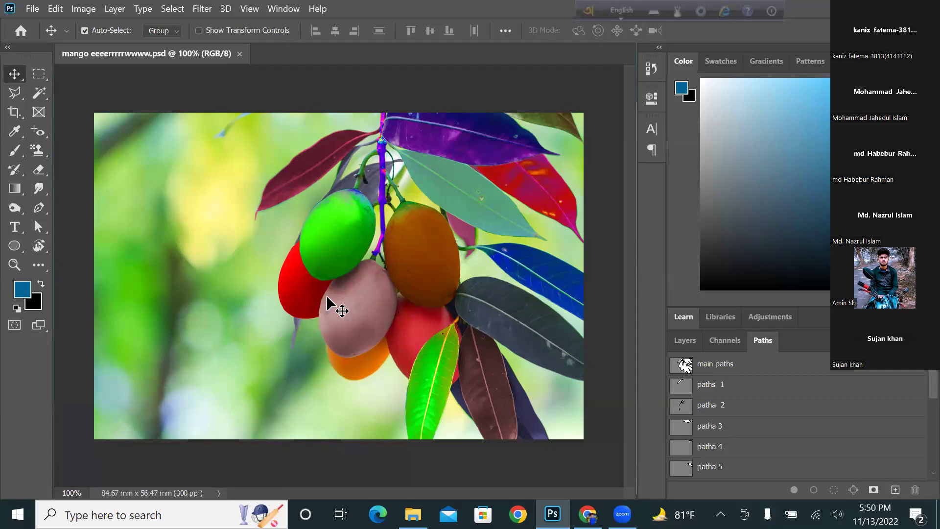
# Load main paths, patha 2, mango5, mango 4 and Path 1 as selections, then close the mango document
pyautogui.keyDown('ctrl'); pyautogui.click(682, 370); pyautogui.keyUp('ctrl')
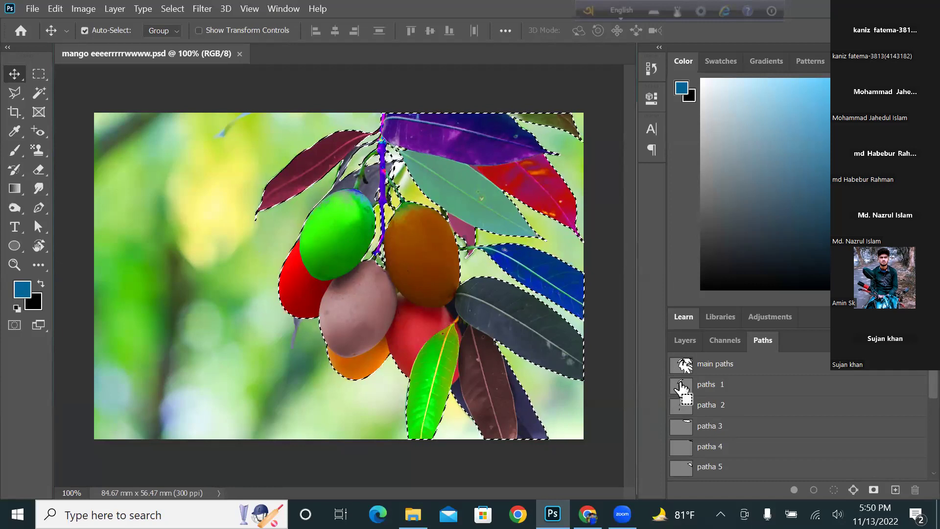
pyautogui.press('ctrl')
pyautogui.keyDown('ctrl'); pyautogui.click(680, 406); pyautogui.keyUp('ctrl')
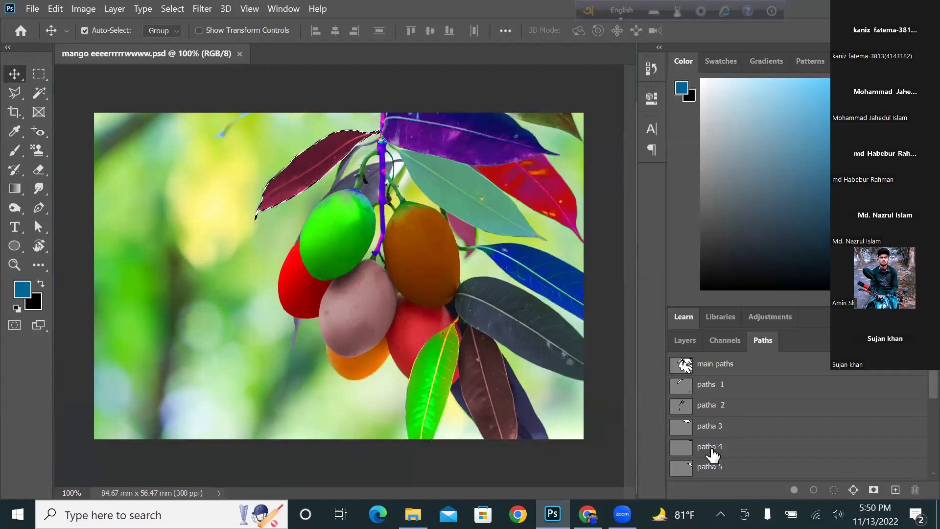
pyautogui.scroll(-5, 682, 443)
pyautogui.keyDown('ctrl'); pyautogui.click(685, 429); pyautogui.keyUp('ctrl')
pyautogui.keyDown('ctrl'); pyautogui.click(682, 411); pyautogui.keyUp('ctrl')
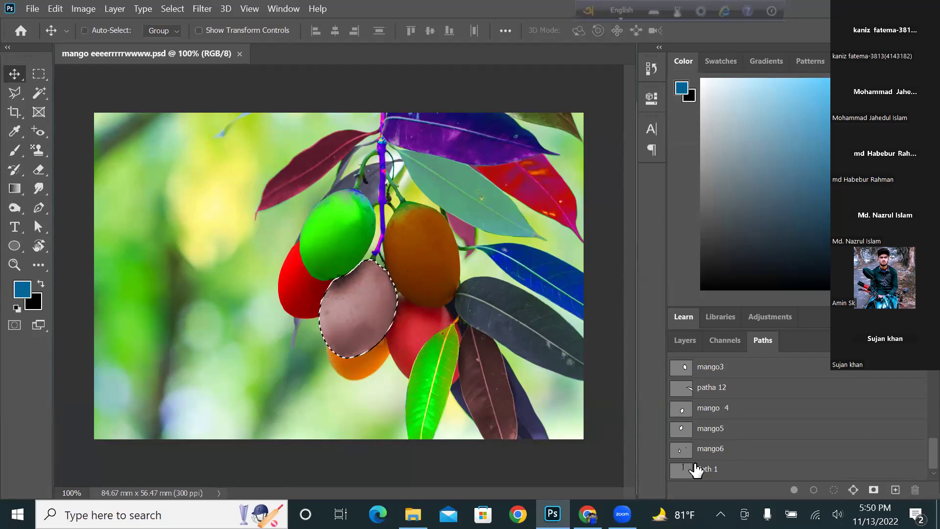
pyautogui.keyDown('ctrl'); pyautogui.click(681, 471); pyautogui.keyUp('ctrl')
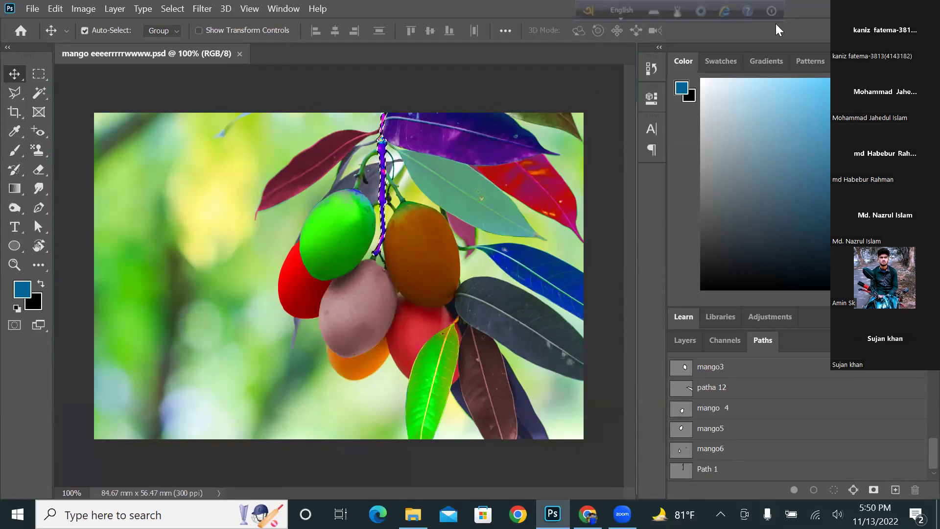
pyautogui.hotkey('ctrl', 'w')
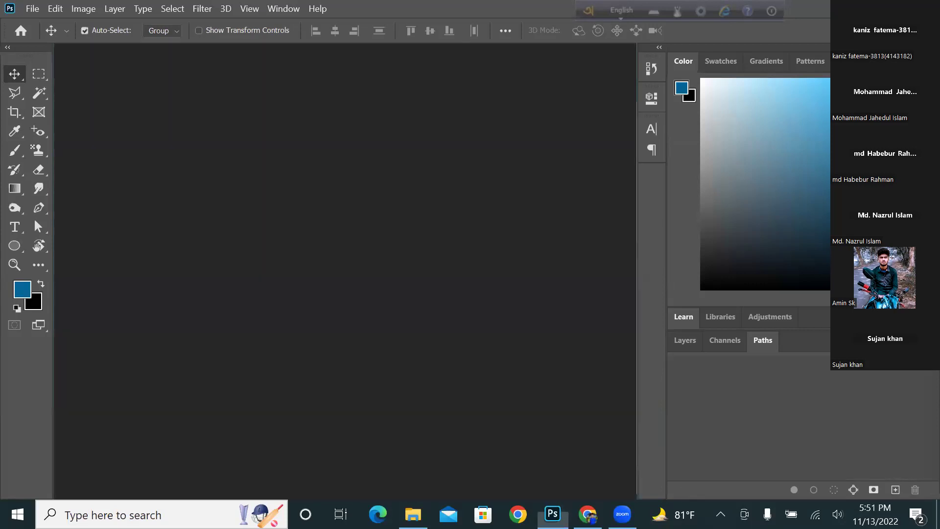
# Minimize Photoshop, close the cliping paths psd folder window, and dismiss the desktop context menu
pyautogui.hotkey('ctrl', 'q')
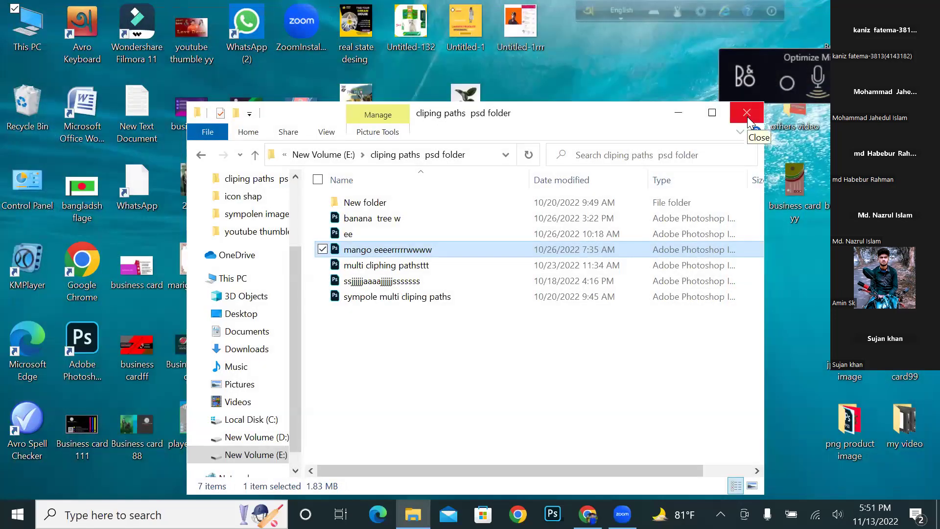
pyautogui.click(747, 114)
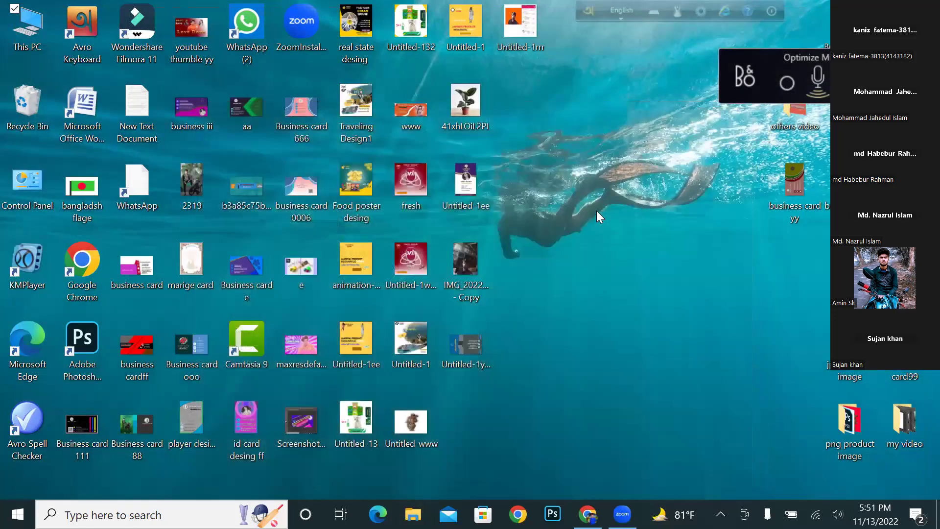
pyautogui.rightClick(639, 239)
pyautogui.click(563, 210)
pyautogui.doubleClick(354, 206)
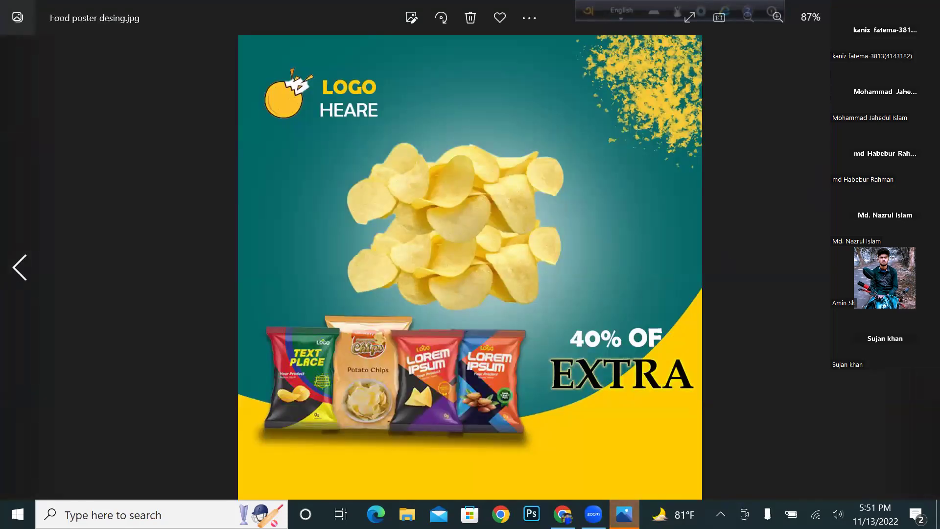
pyautogui.hotkey('alt', 'F4')
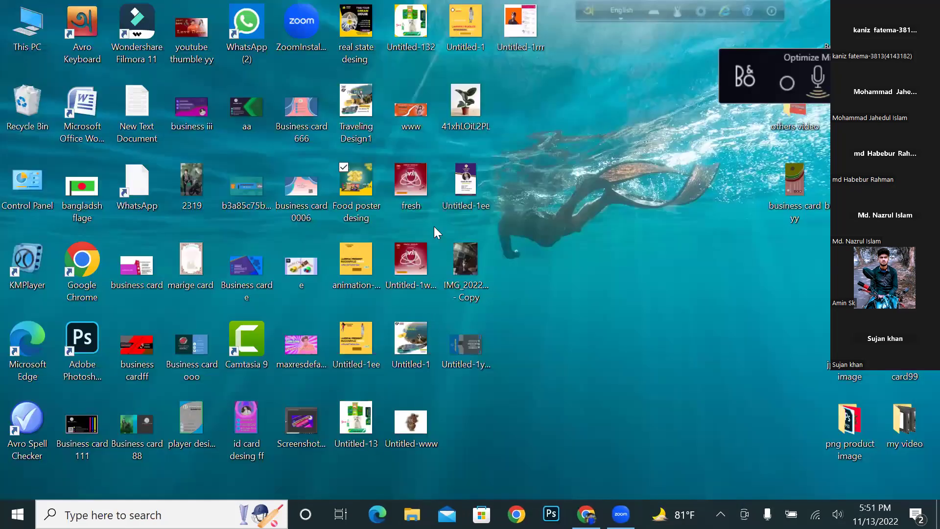
pyautogui.doubleClick(379, 342)
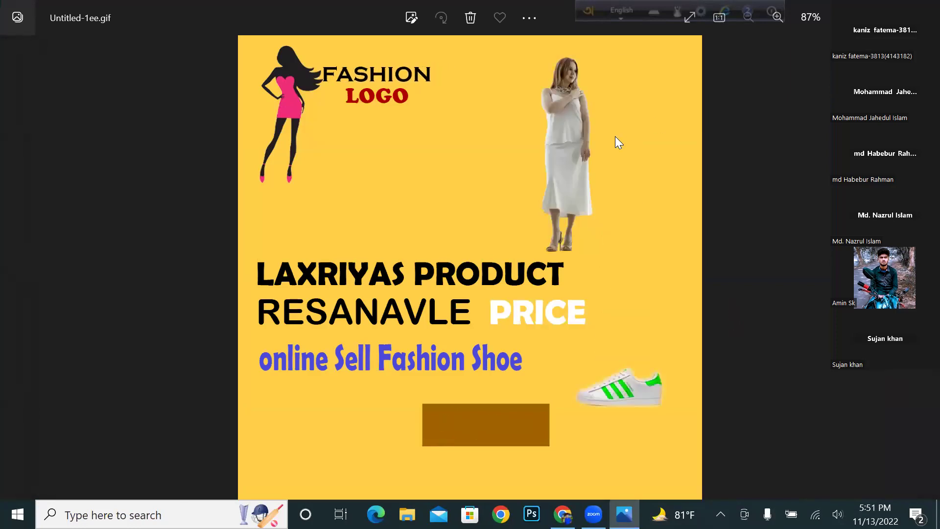
pyautogui.hotkey('alt', 'F4')
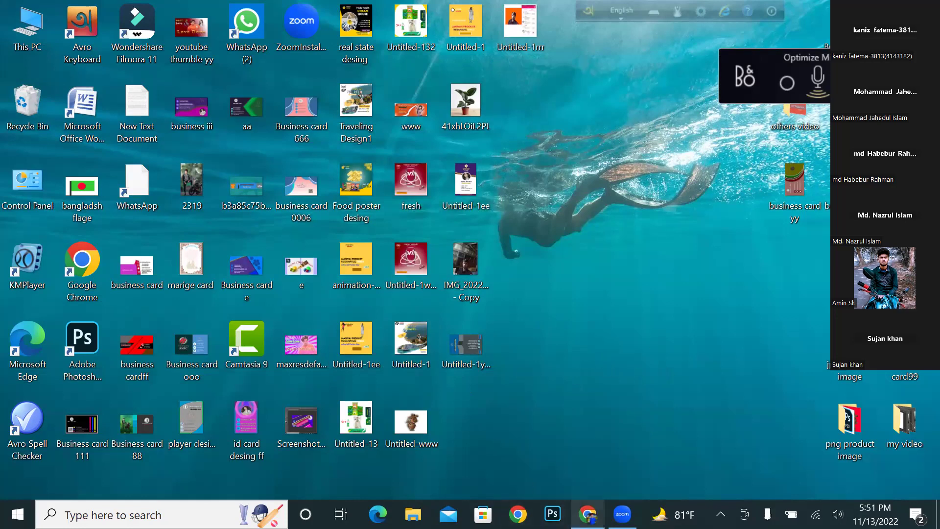
pyautogui.moveTo(587, 515)
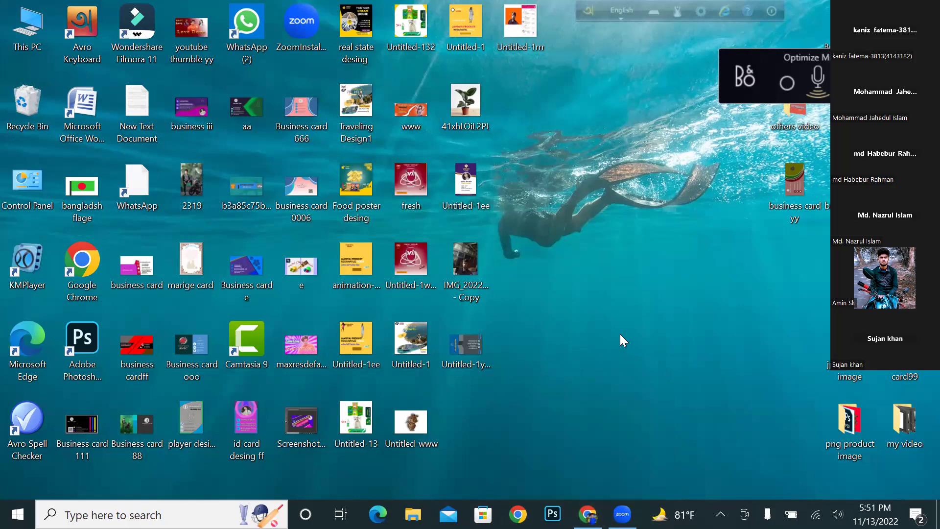
# Bring Chrome back, open a new tab and search Google for 'canva'
pyautogui.click(588, 515)
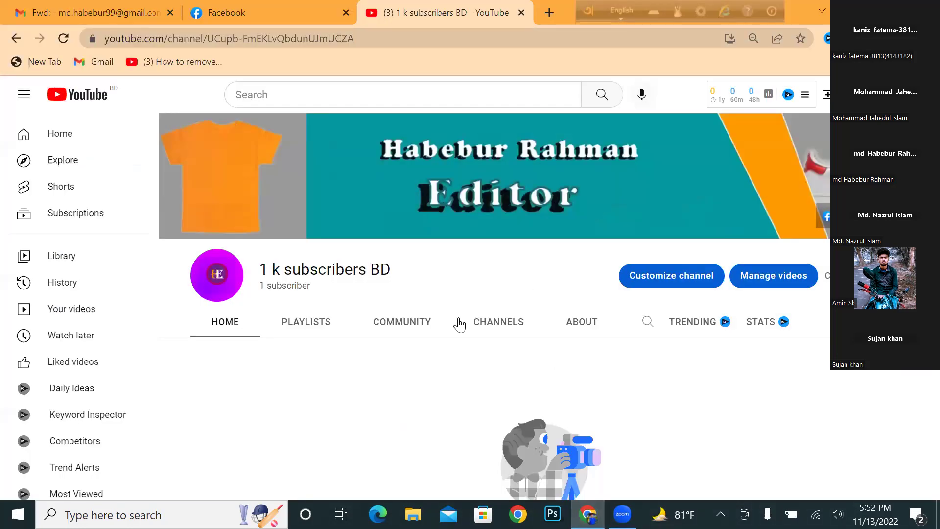
pyautogui.click(549, 14)
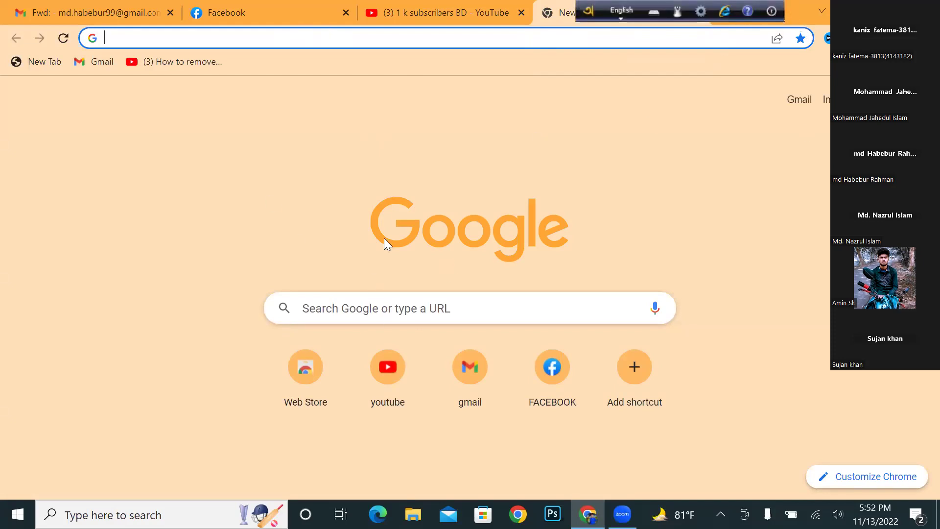
pyautogui.click(417, 245)
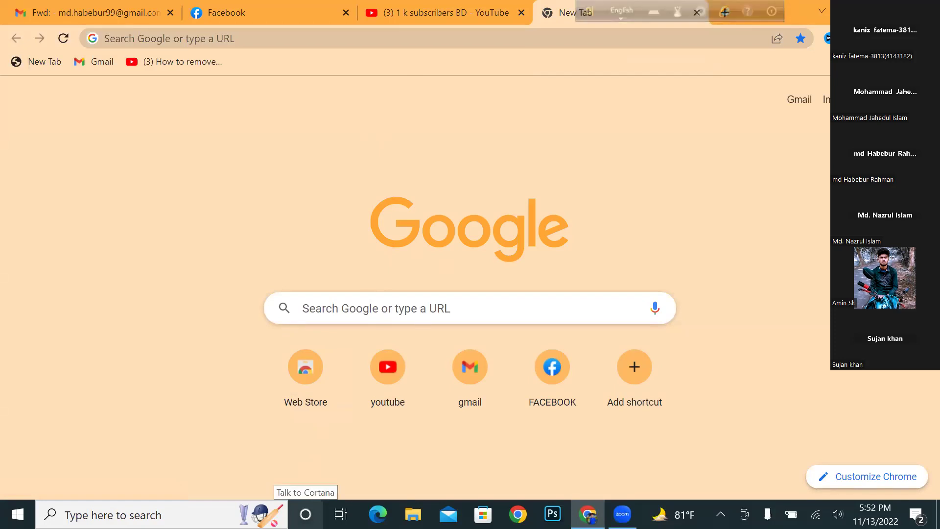
pyautogui.click(375, 309)
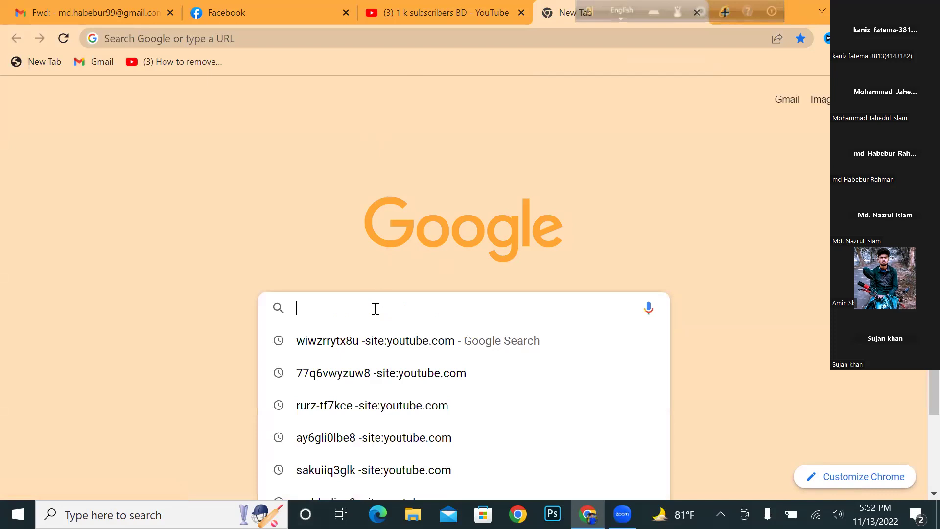
pyautogui.write('c')
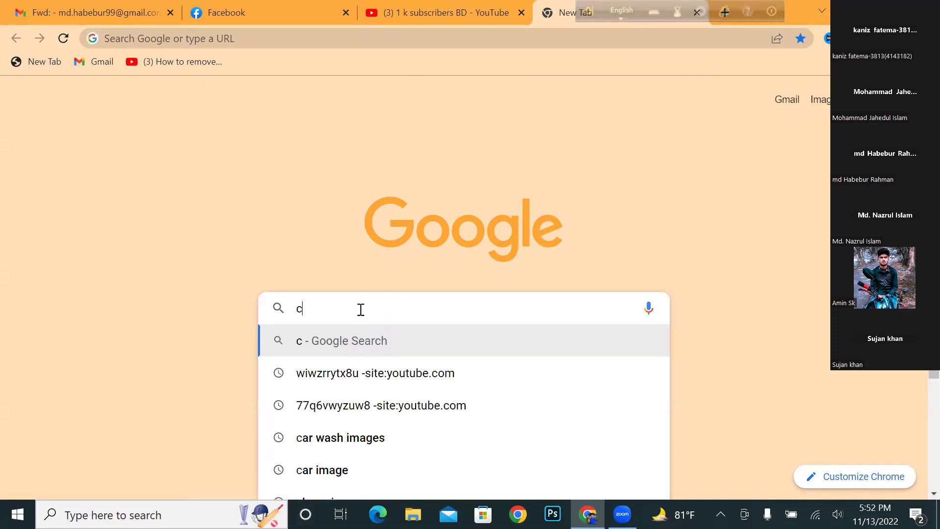
pyautogui.write('anva')
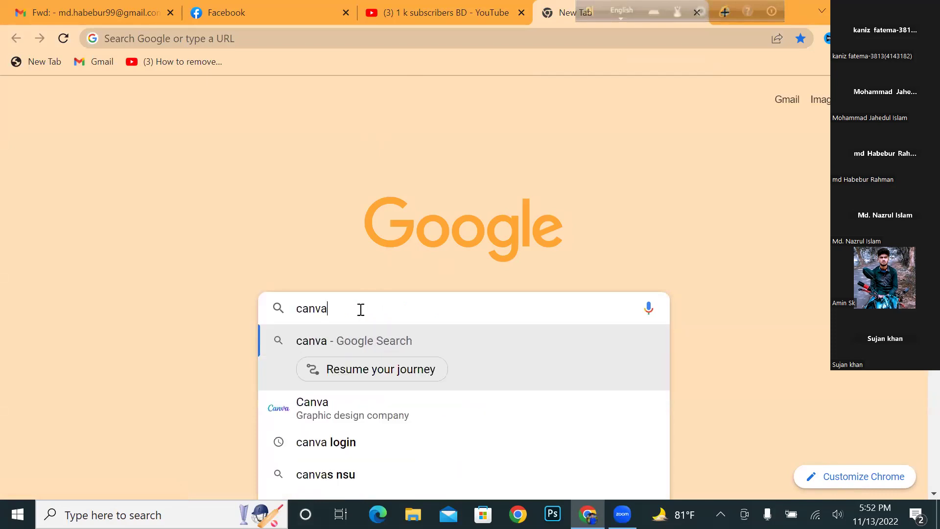
pyautogui.press('Return')
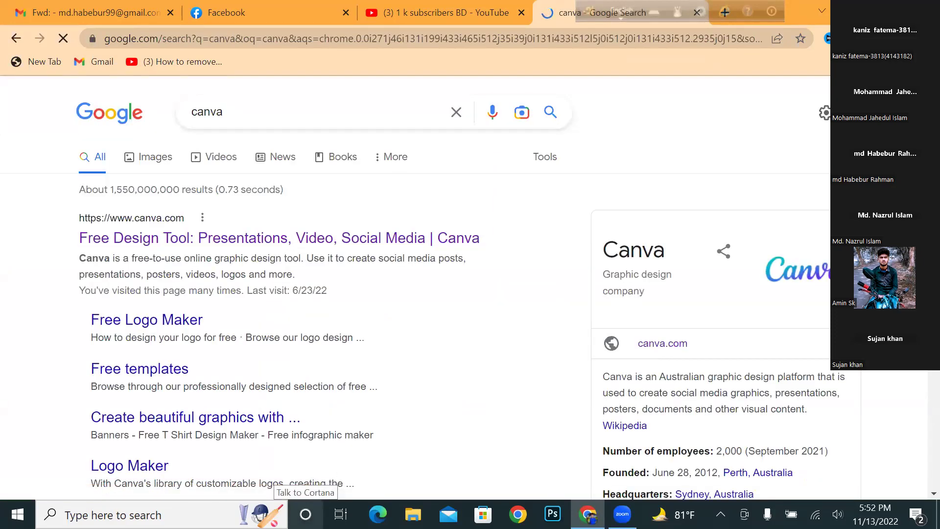
# Open the Canva site from the results, dismiss its login prompt, and return to the YouTube tab
pyautogui.click(212, 240)
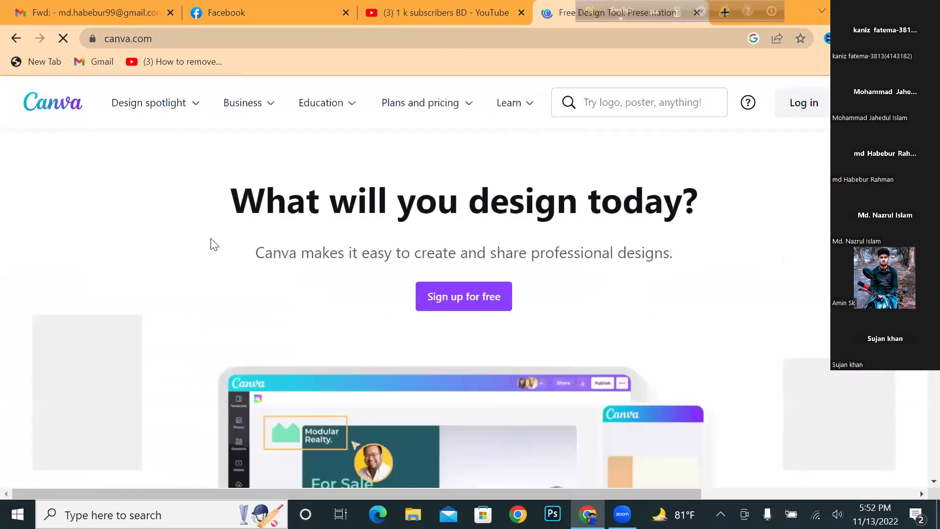
pyautogui.click(797, 104)
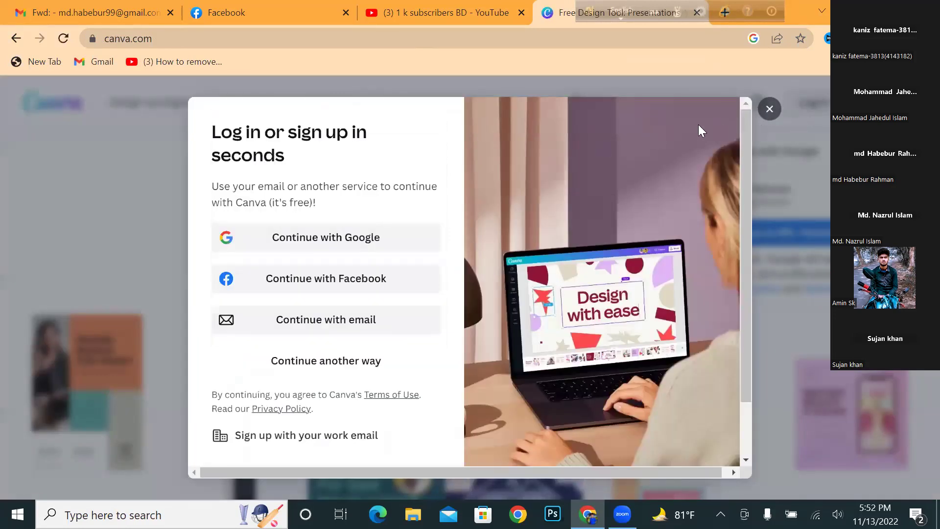
pyautogui.click(768, 108)
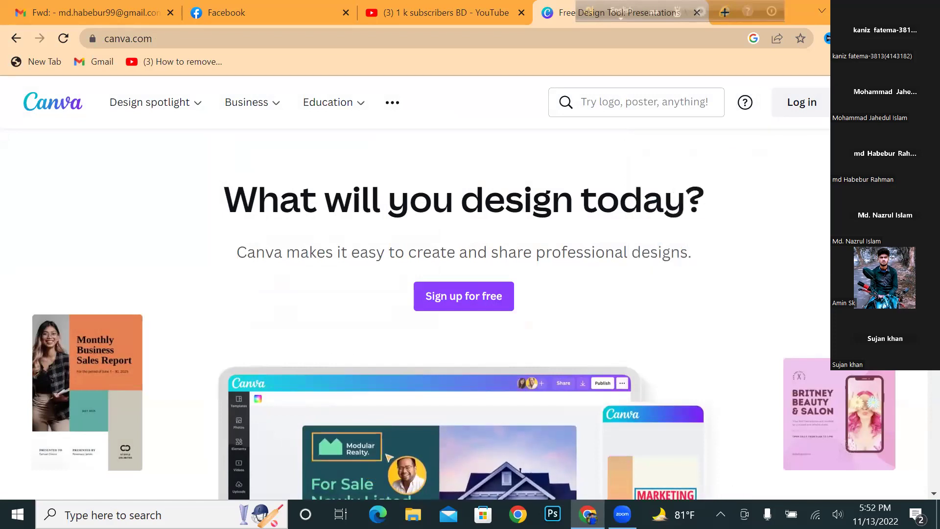
pyautogui.click(459, 15)
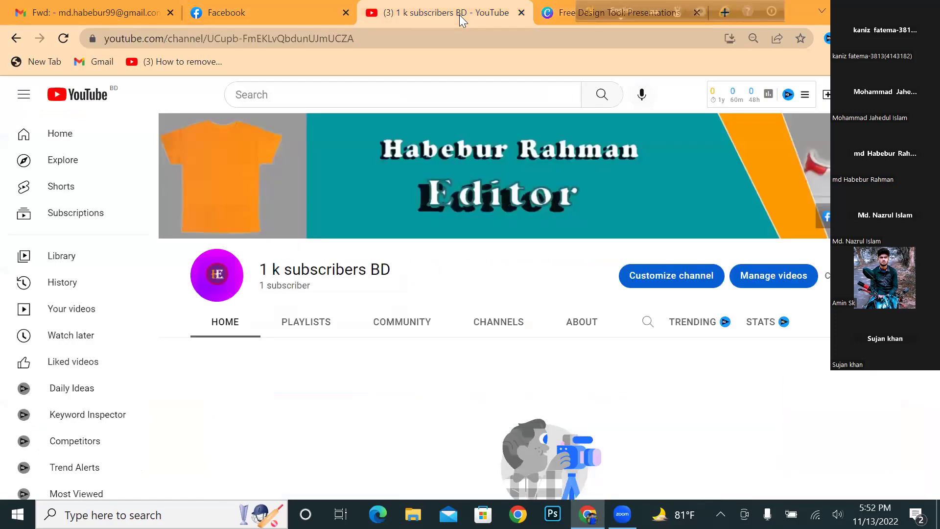
# From the YouTube home page, search for 'how to create odf file' and scroll through the results
pyautogui.click(87, 101)
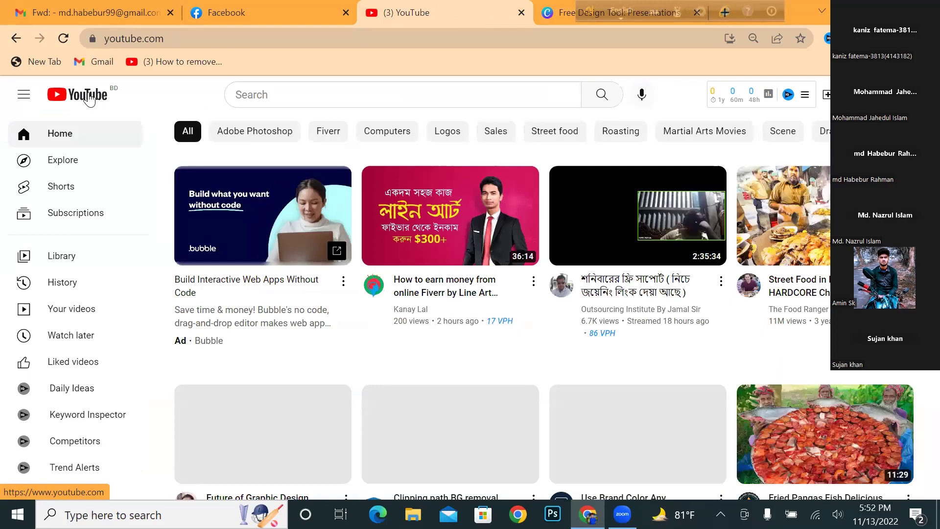
pyautogui.click(329, 95)
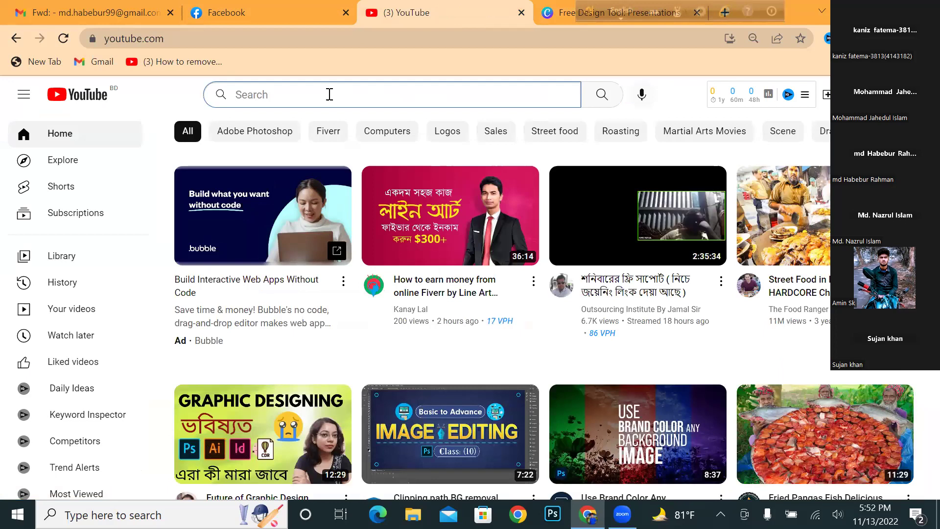
pyautogui.write('how to create odf file')
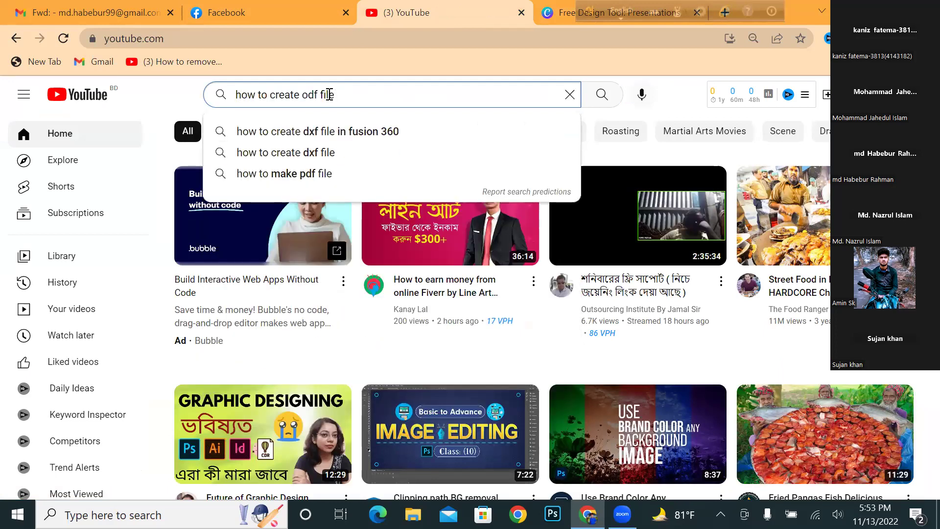
pyautogui.press('Return')
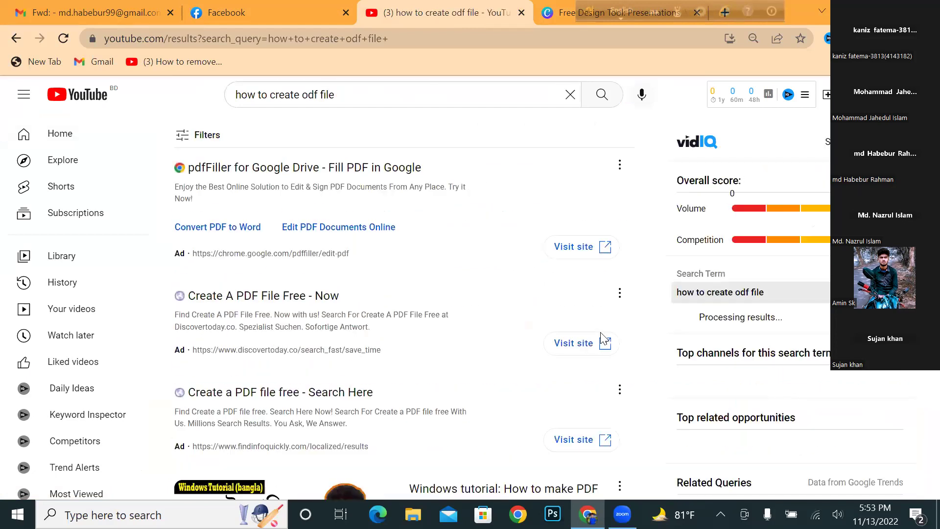
pyautogui.scroll(-1, 600, 347)
pyautogui.scroll(-4, 599, 347)
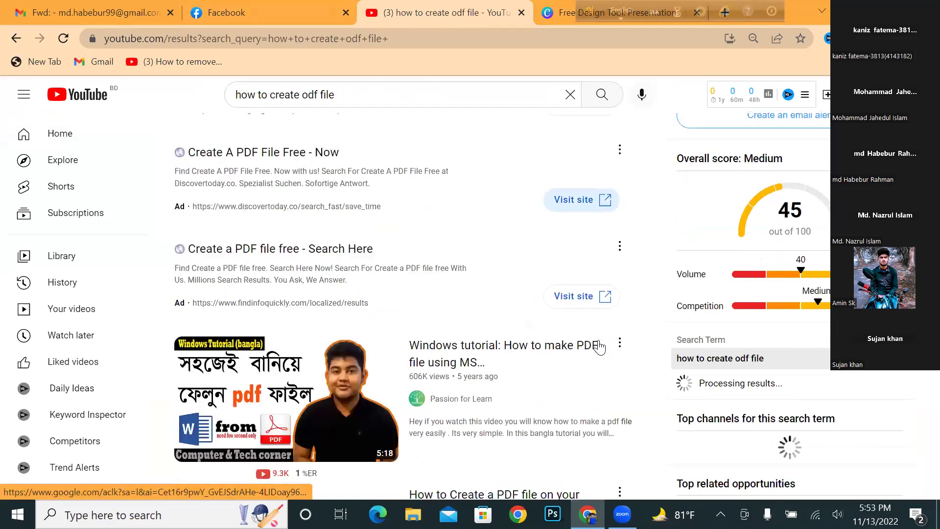
pyautogui.scroll(-3, 397, 235)
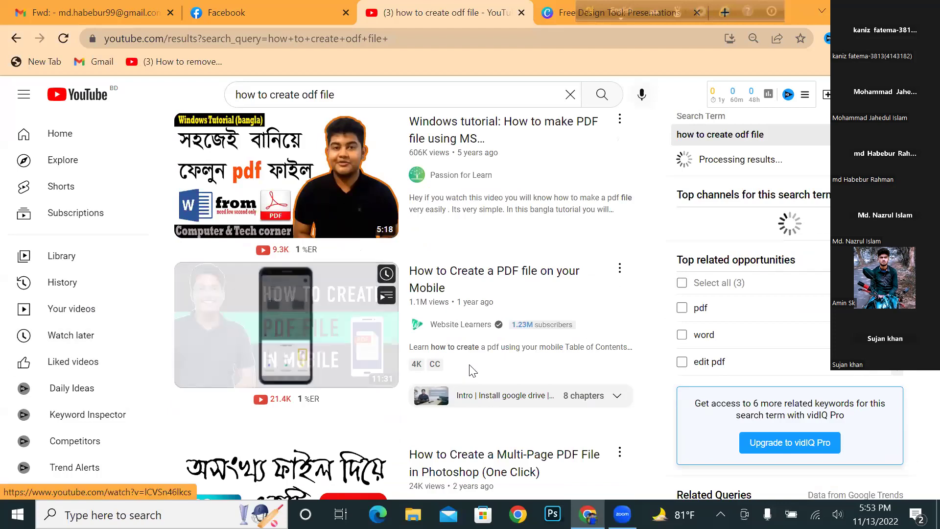
pyautogui.scroll(-4, 472, 371)
pyautogui.scroll(-5, 472, 371)
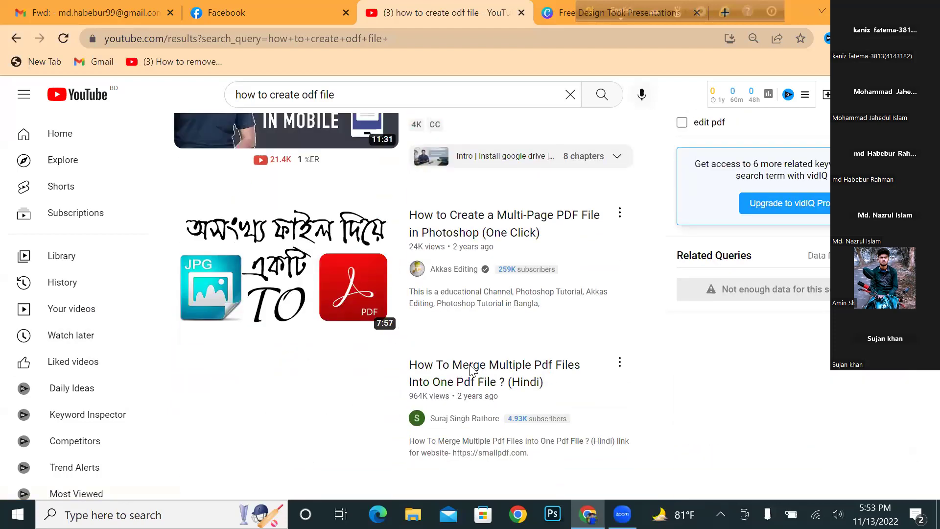
pyautogui.scroll(-6, 473, 371)
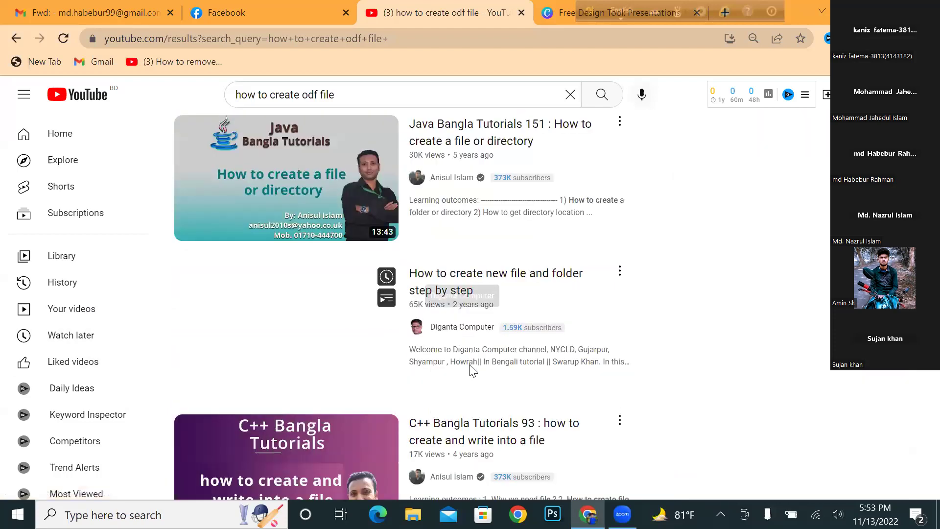
pyautogui.scroll(-10, 472, 370)
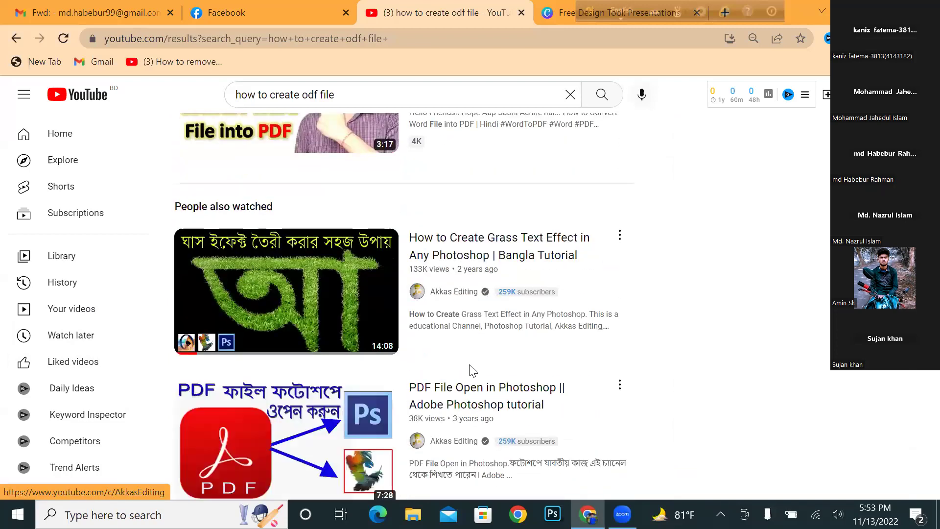
pyautogui.scroll(3, 471, 369)
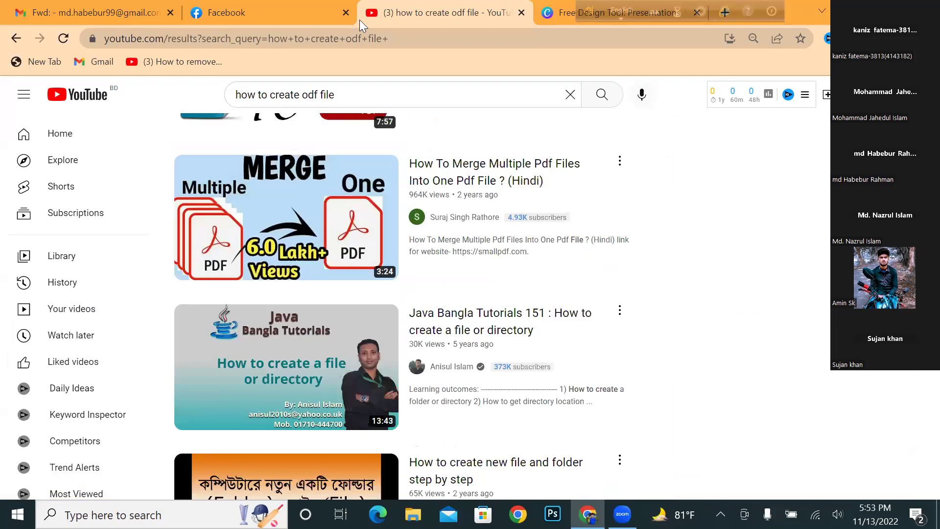
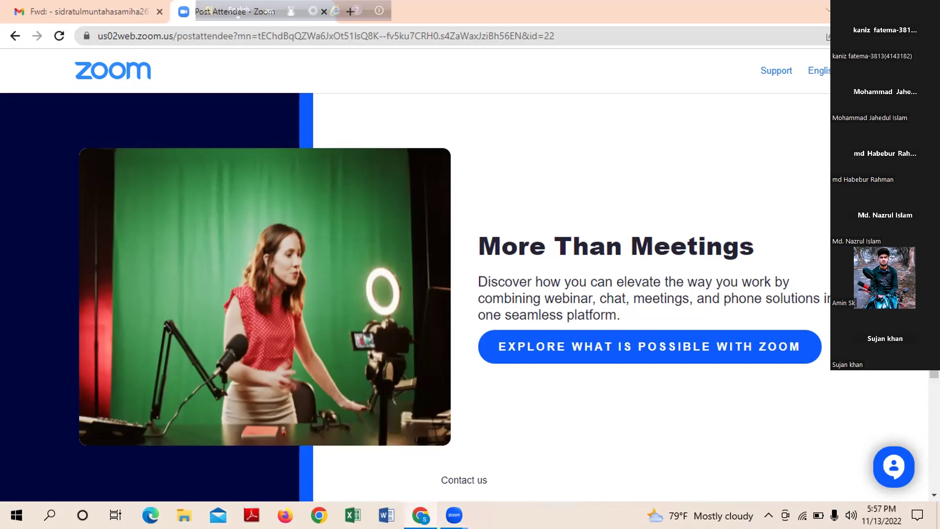
pyautogui.press('super+d')
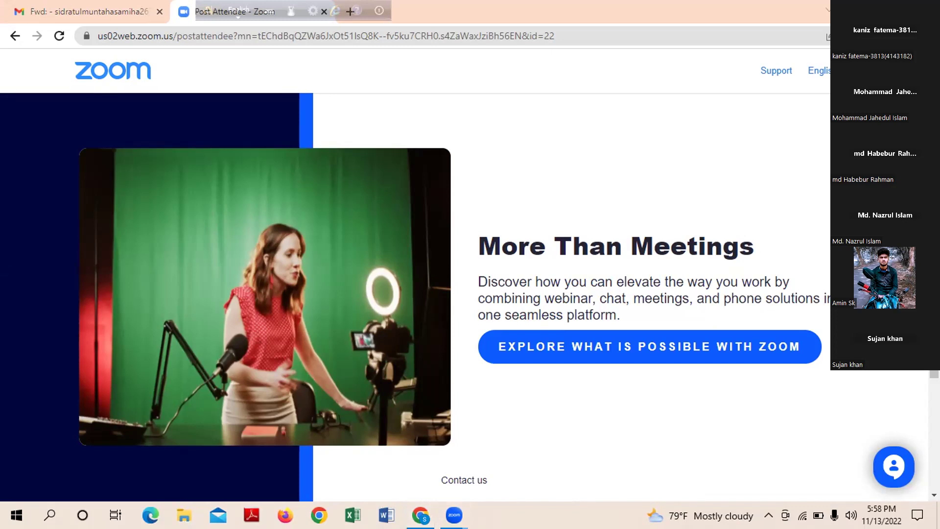
# Show the desktop, then restore Chrome's Zoom post-attendee page to a smaller window
pyautogui.press('super+Down')
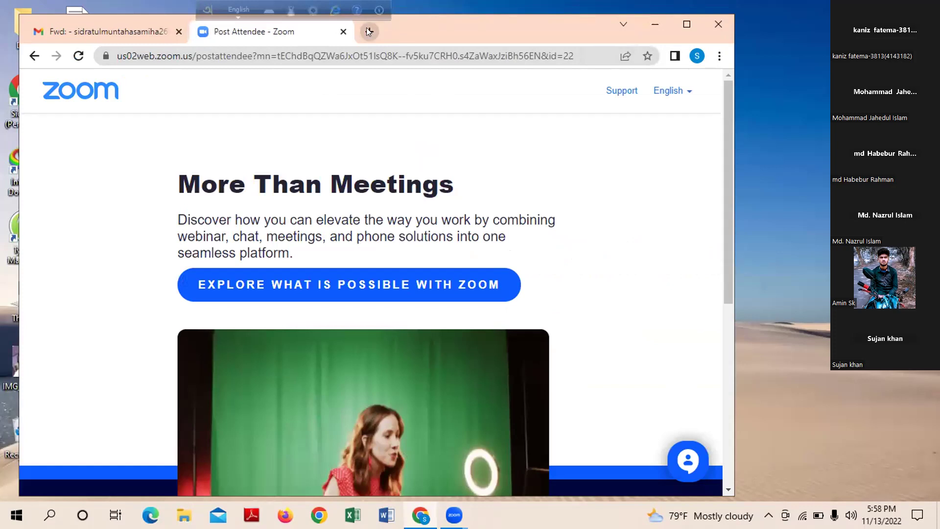
# Load fiverr.com in a new Chrome tab
pyautogui.click(368, 32)
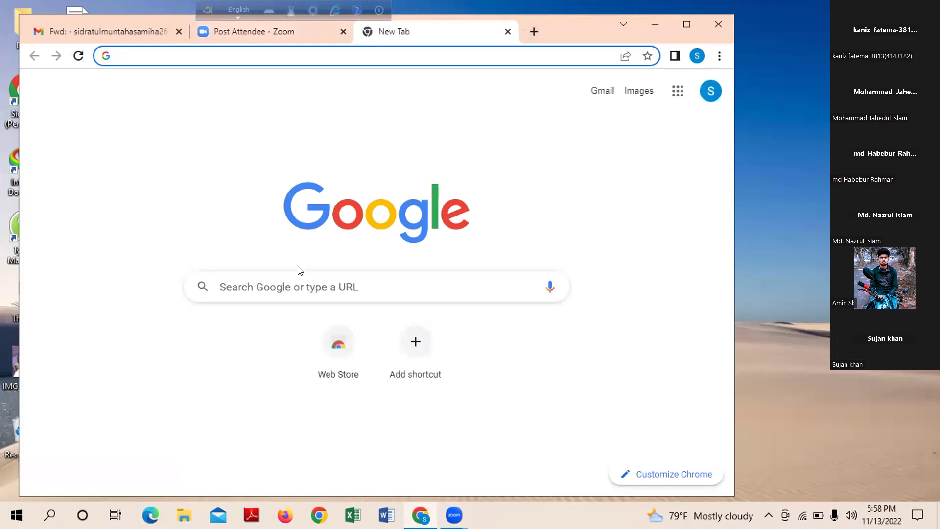
pyautogui.click(294, 285)
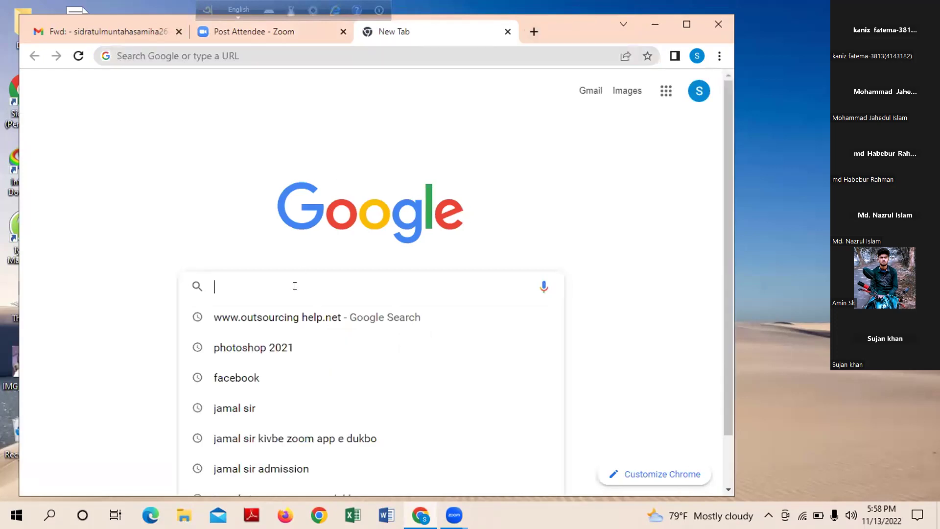
pyautogui.write('f')
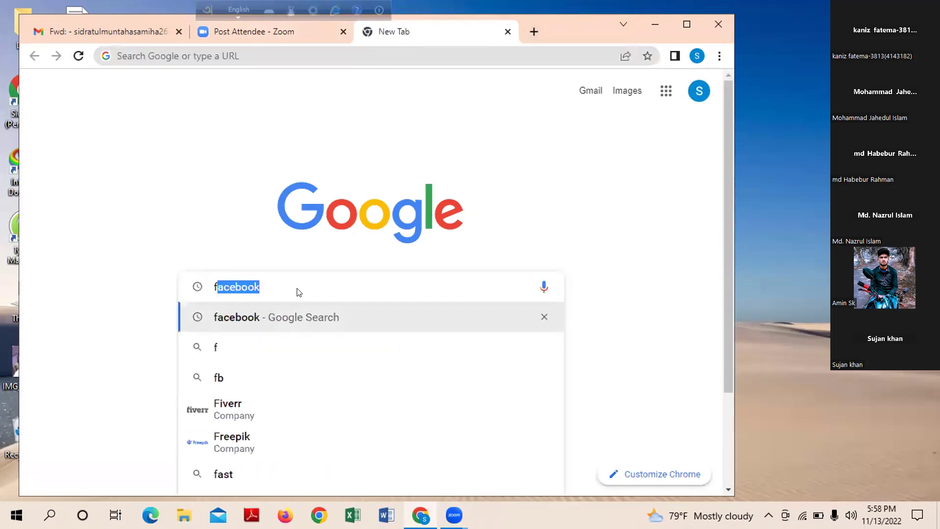
pyautogui.write('iverr')
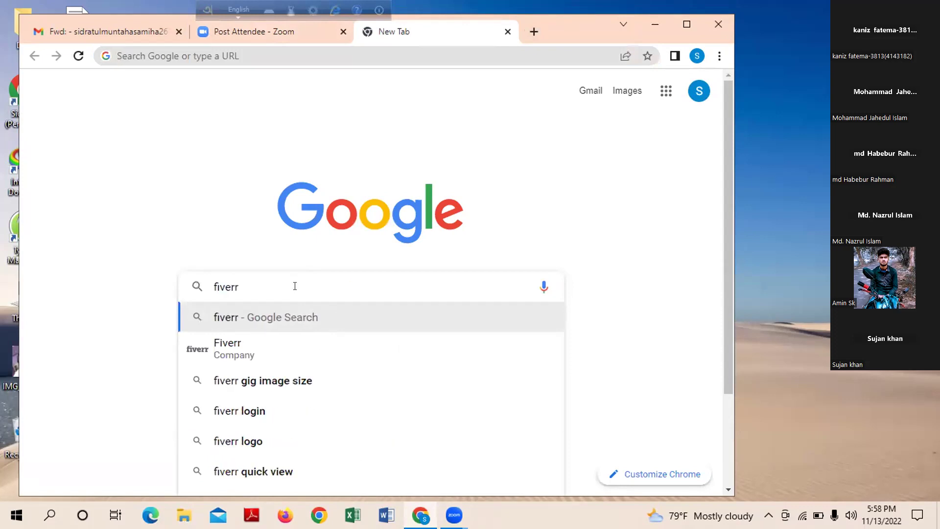
pyautogui.write('.')
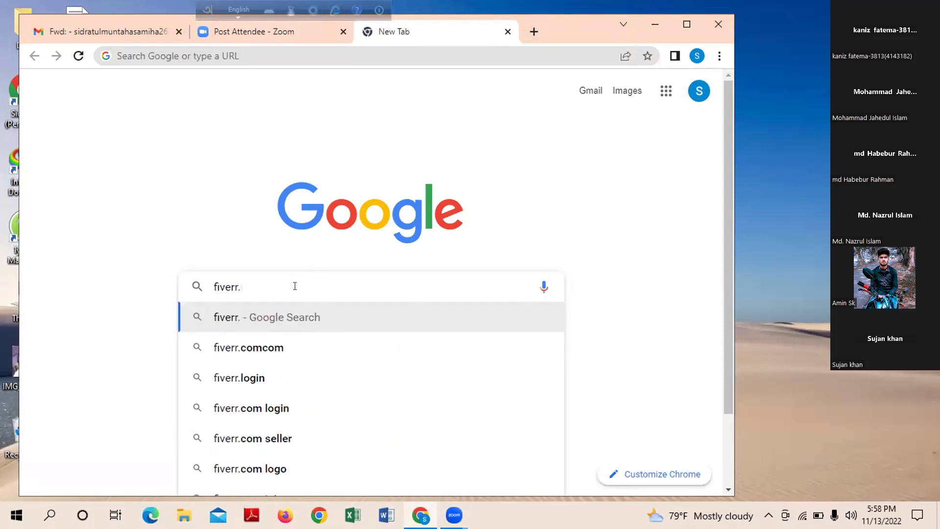
pyautogui.write('com')
pyautogui.press('Return')
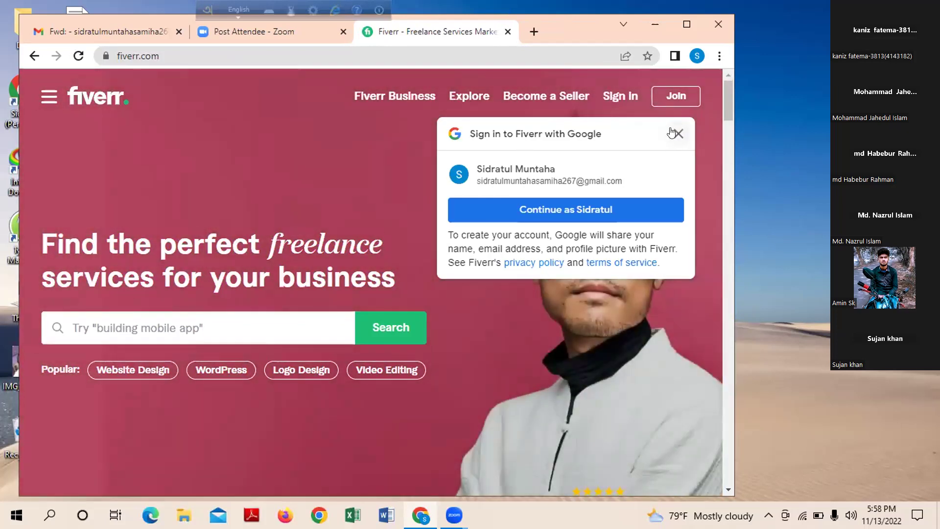
# Dismiss the Google sign-in prompt and open a second Chrome window under the other profile
pyautogui.click(676, 133)
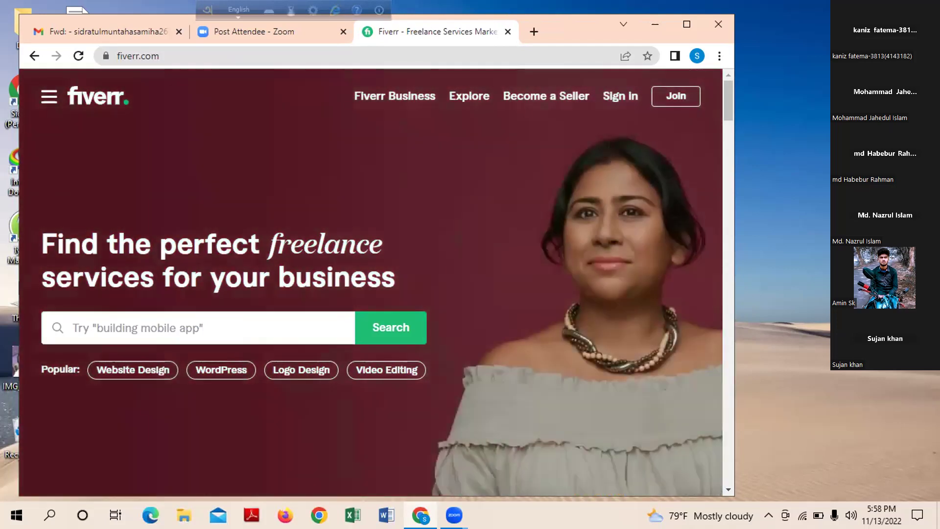
pyautogui.press('super+d')
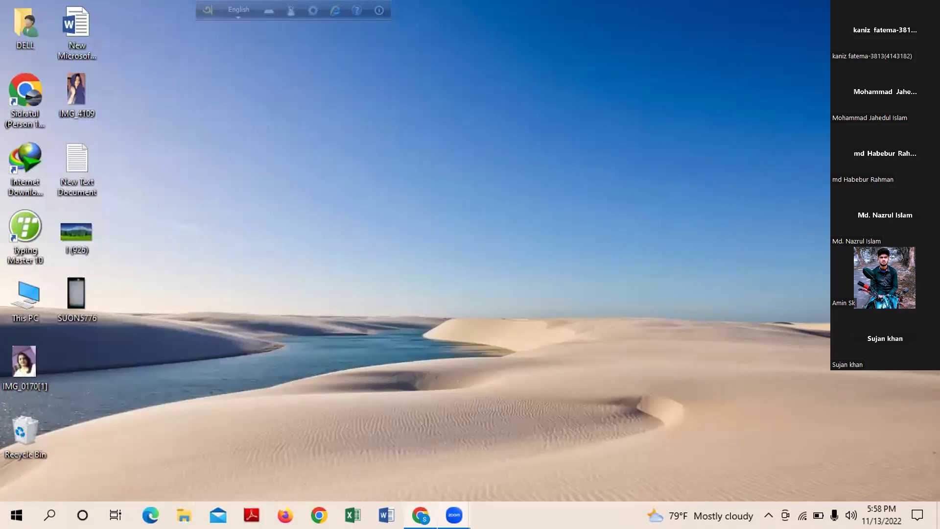
pyautogui.press('super+d')
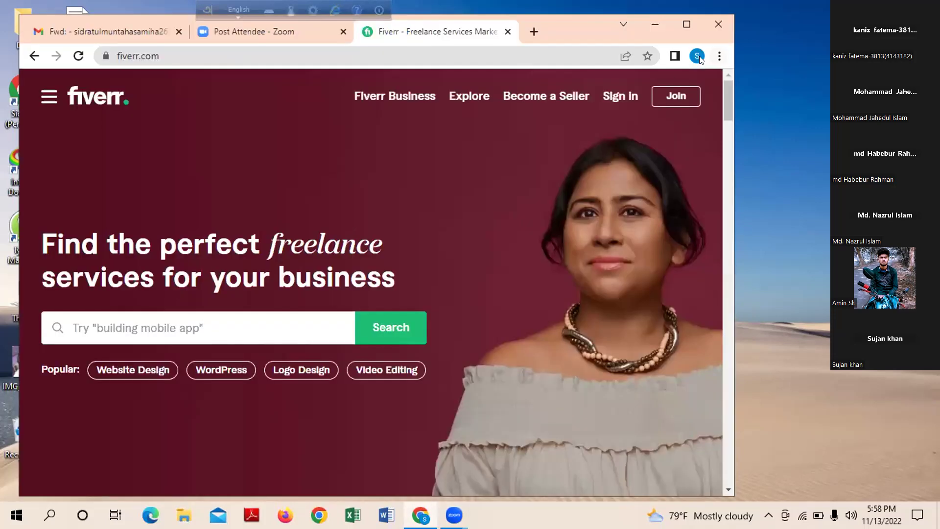
pyautogui.click(719, 55)
pyautogui.click(381, 215)
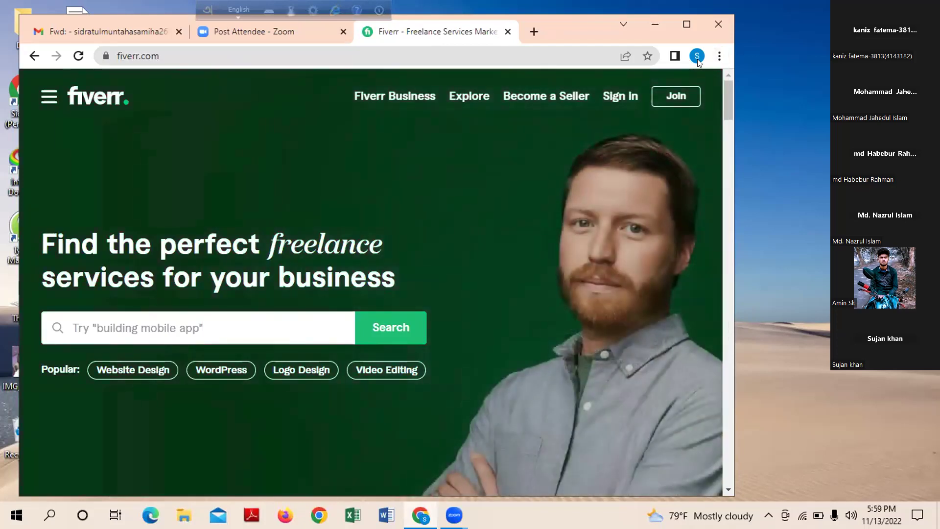
pyautogui.click(697, 57)
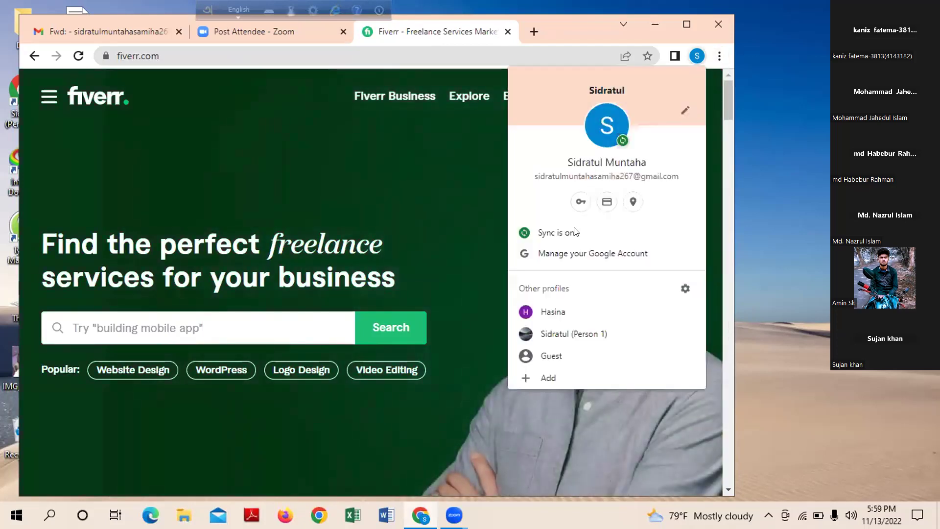
pyautogui.click(559, 319)
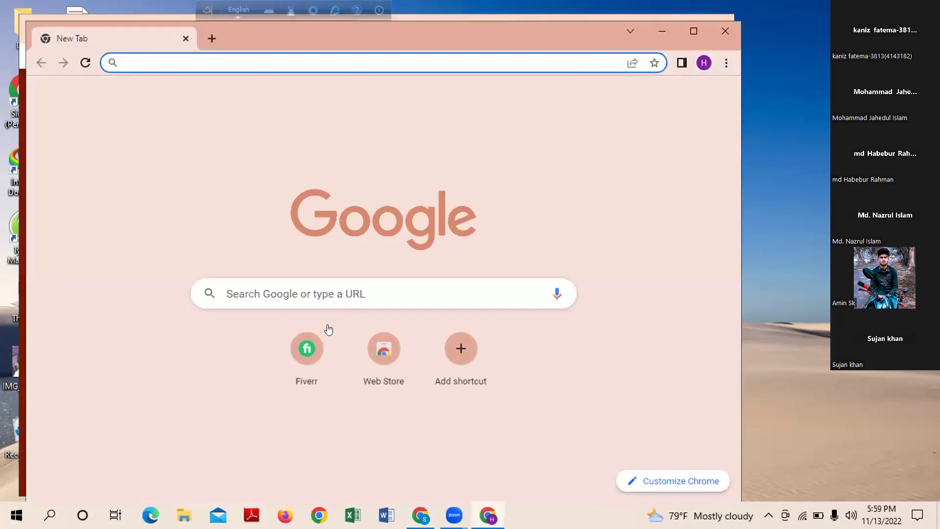
# Open Fiverr from the new-tab shortcut and go to your own seller profile page
pyautogui.click(304, 358)
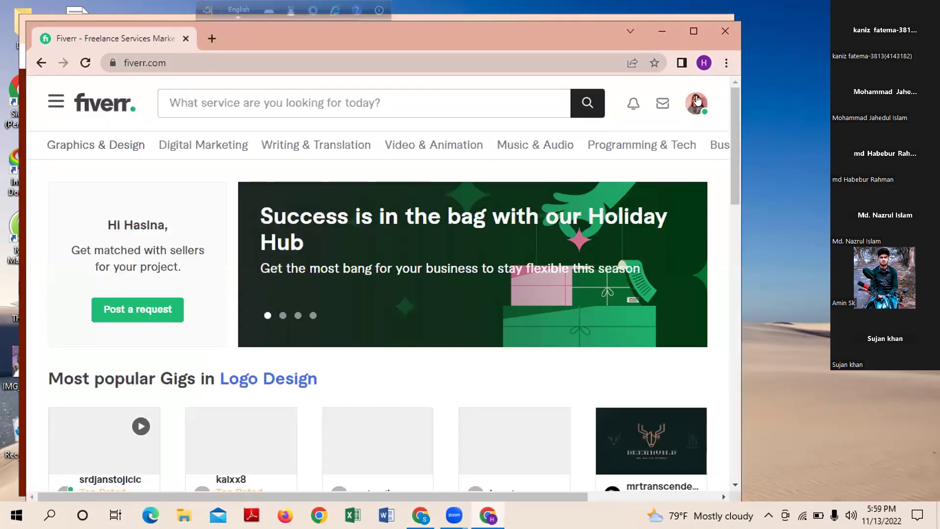
pyautogui.click(694, 100)
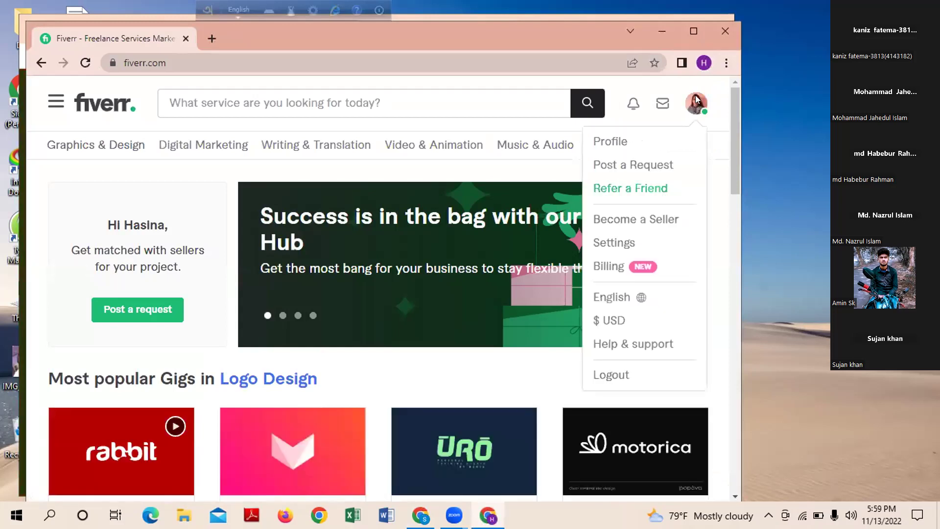
pyautogui.click(636, 142)
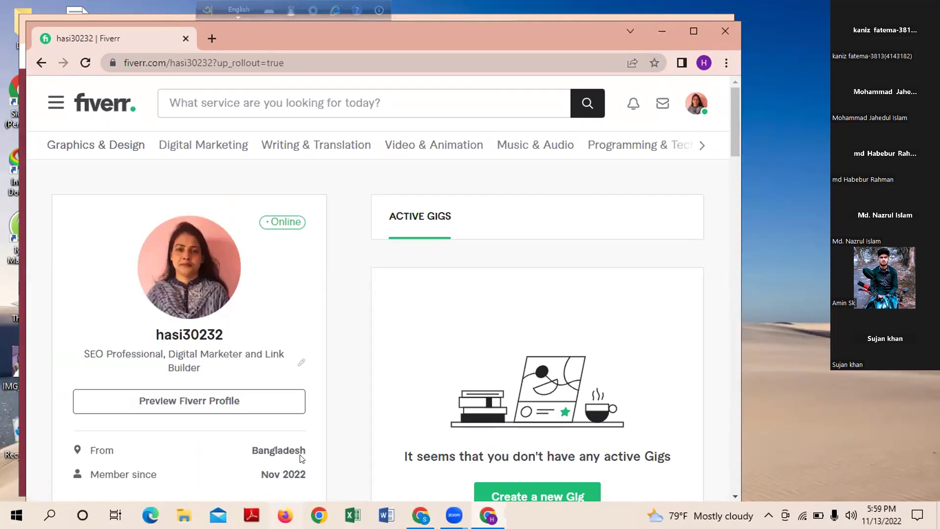
# Maximize the browser and scroll through the seller profile, then back up toward the top
pyautogui.click(689, 29)
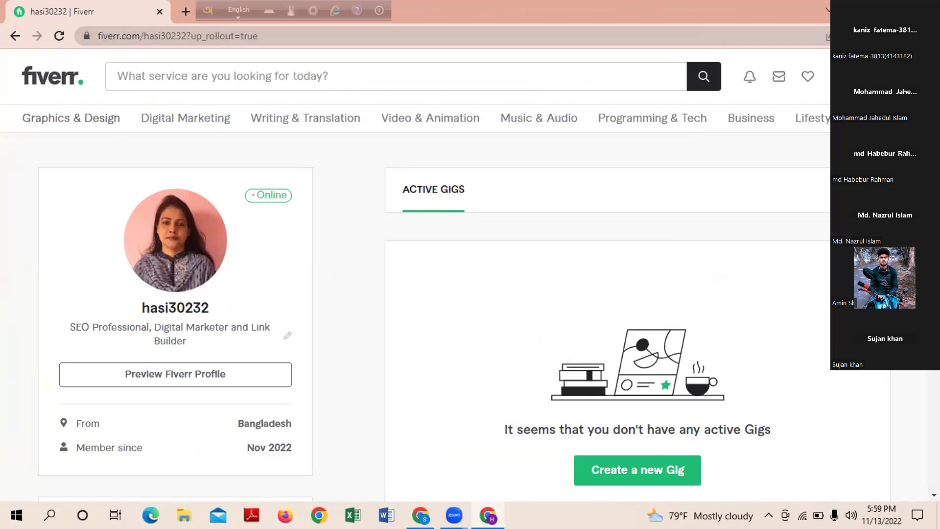
pyautogui.scroll(-2, 415, 280)
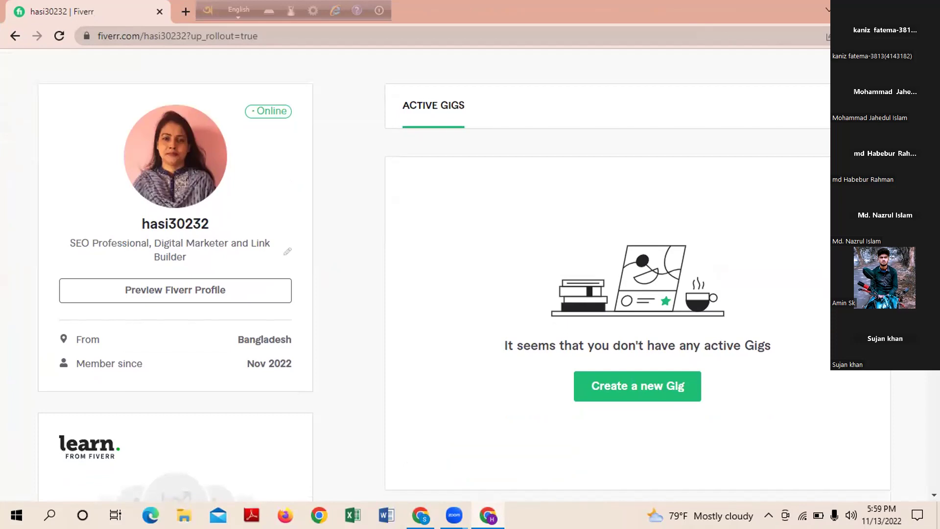
pyautogui.scroll(-4, 464, 274)
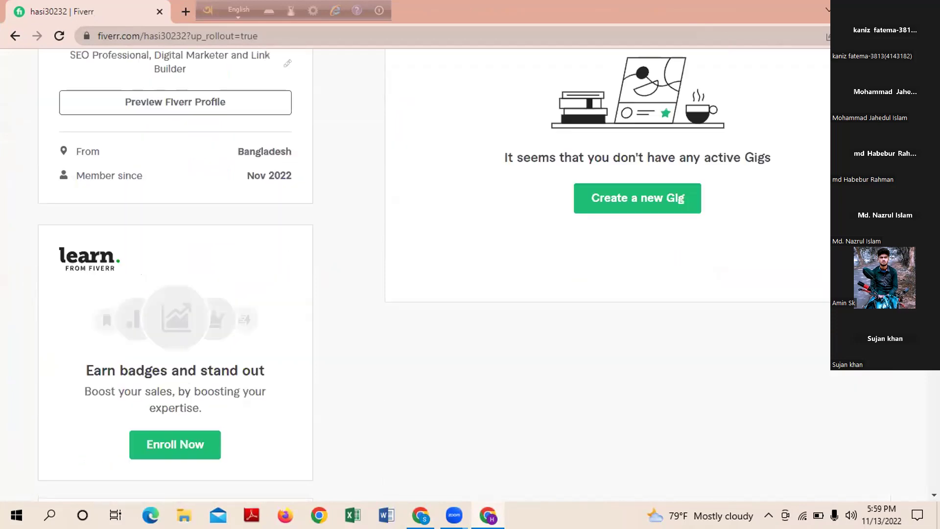
pyautogui.scroll(-2, 433, 275)
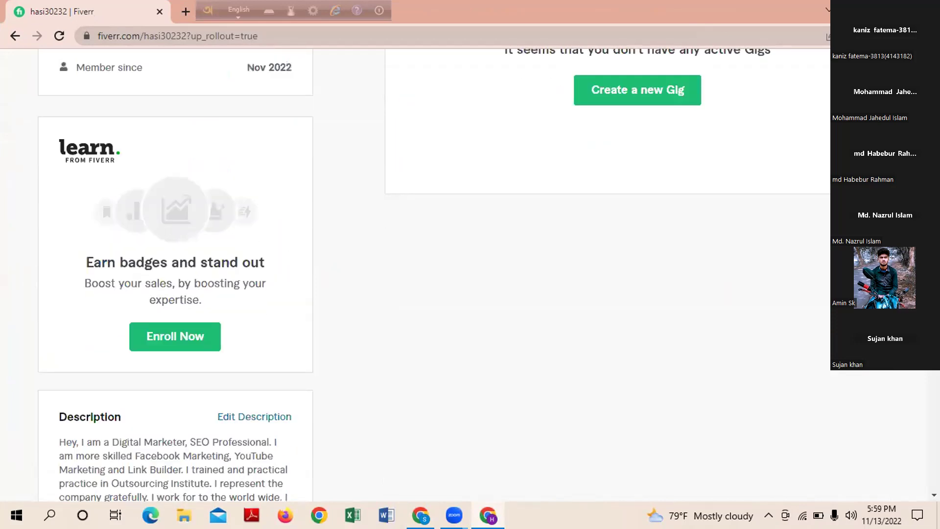
pyautogui.scroll(-1, 433, 275)
pyautogui.scroll(8, 433, 275)
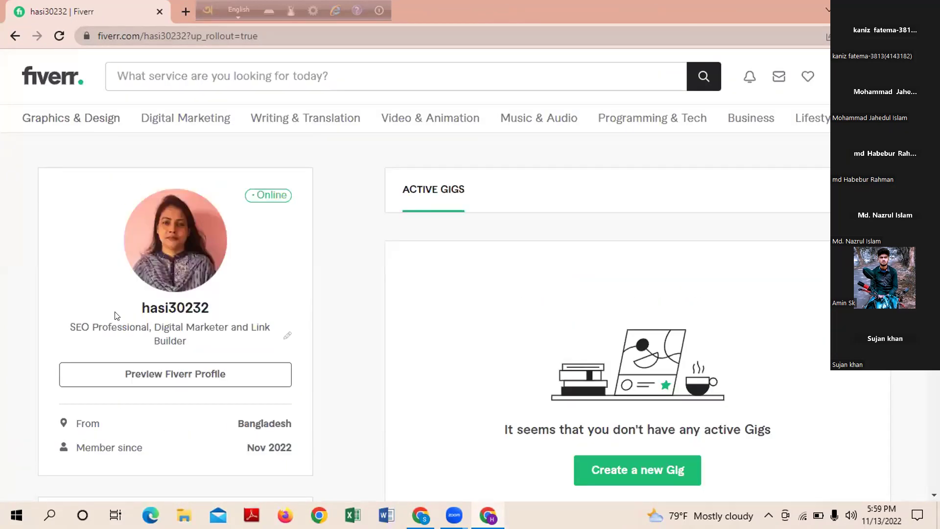
# Replace 'and' with a comma after 'Digital Marketer' in the profile tagline and update it
pyautogui.click(285, 337)
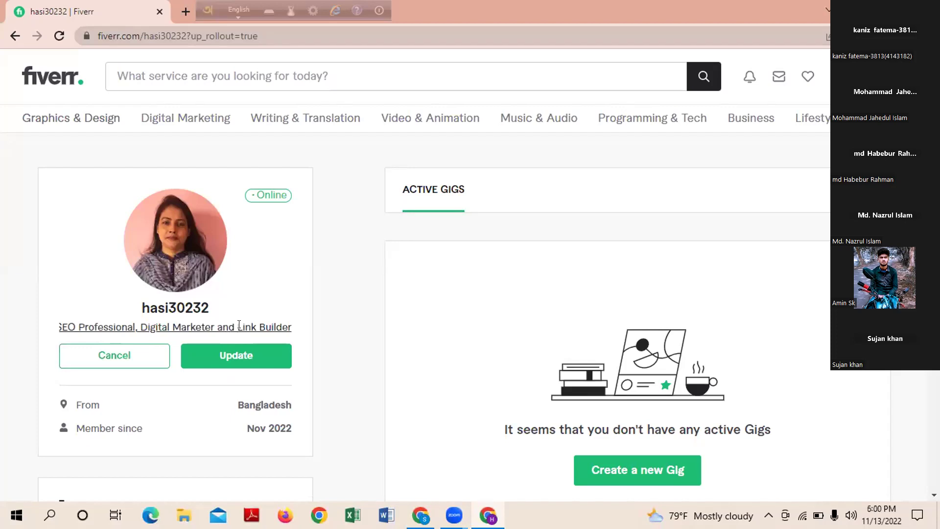
pyautogui.click(238, 326)
pyautogui.press('BackSpace')
pyautogui.press('BackSpace')
pyautogui.press('BackSpace')
pyautogui.press('BackSpace')
pyautogui.press('BackSpace')
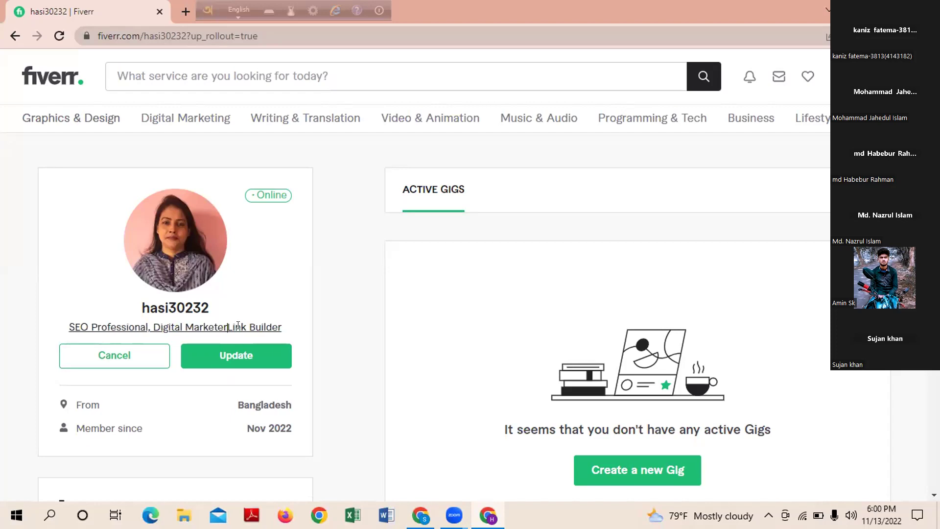
pyautogui.write(',')
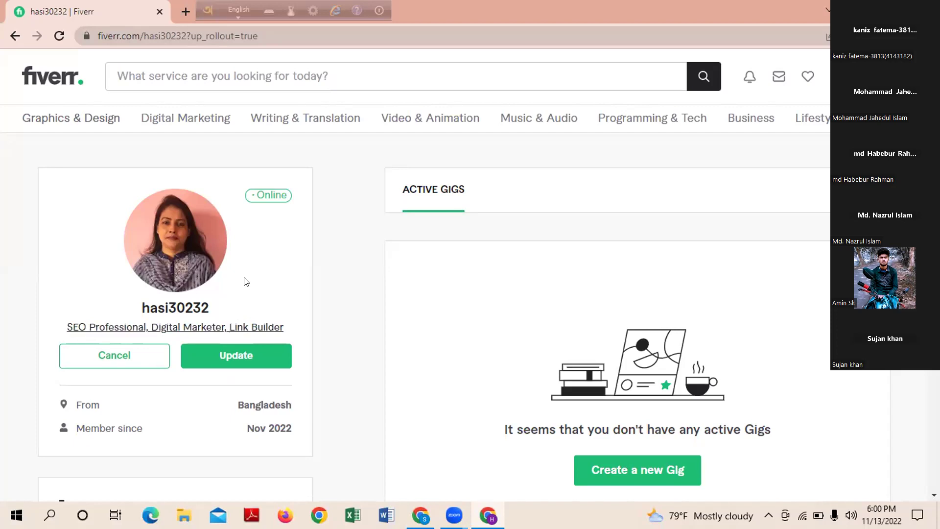
pyautogui.click(239, 361)
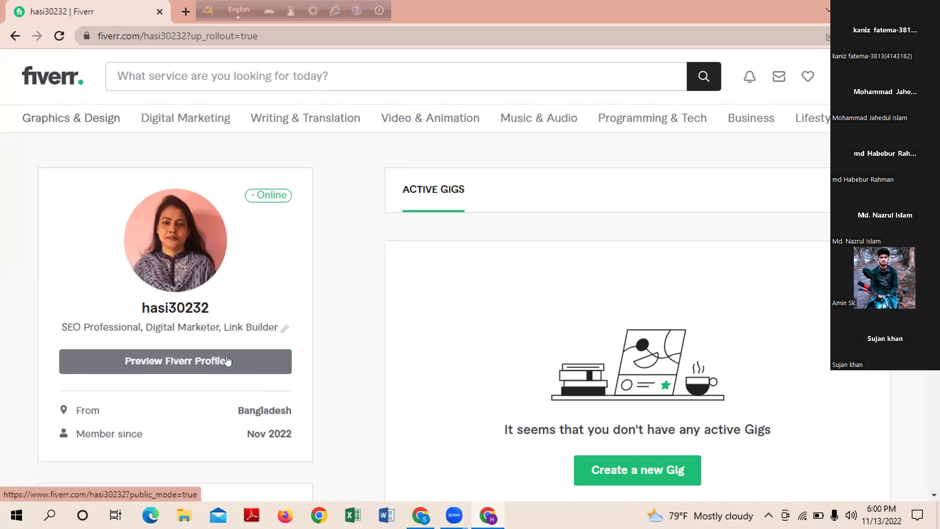
pyautogui.scroll(-10, 434, 275)
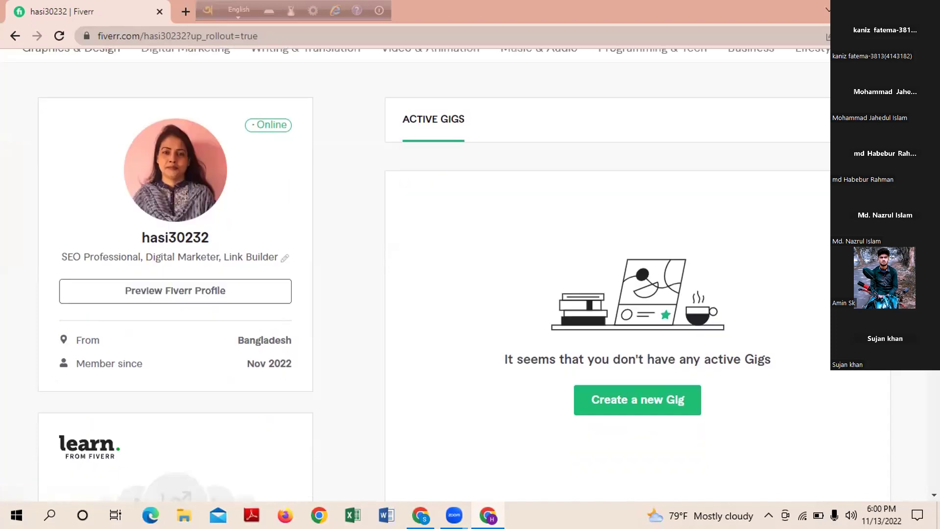
pyautogui.scroll(-3, 176, 272)
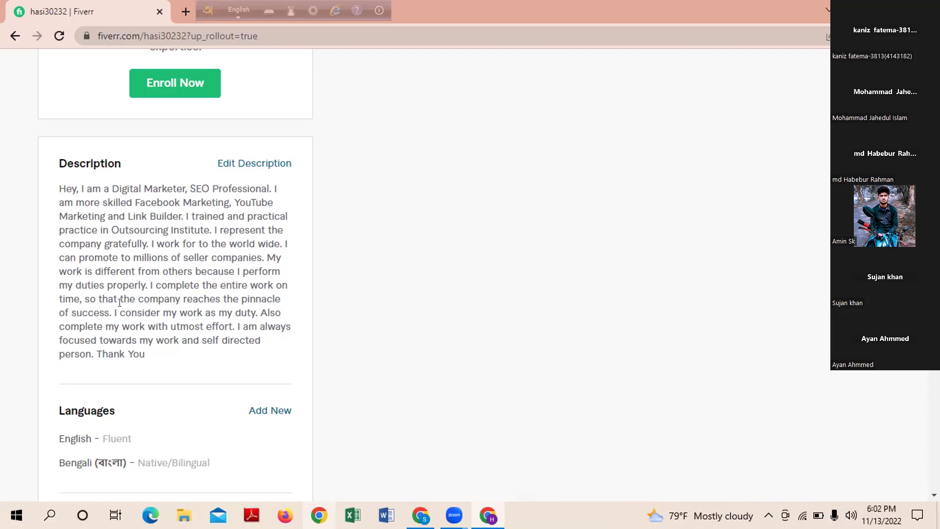
# Open the Fiverr home page in a new tab from its shortcut, then bring up Windows search
pyautogui.click(185, 12)
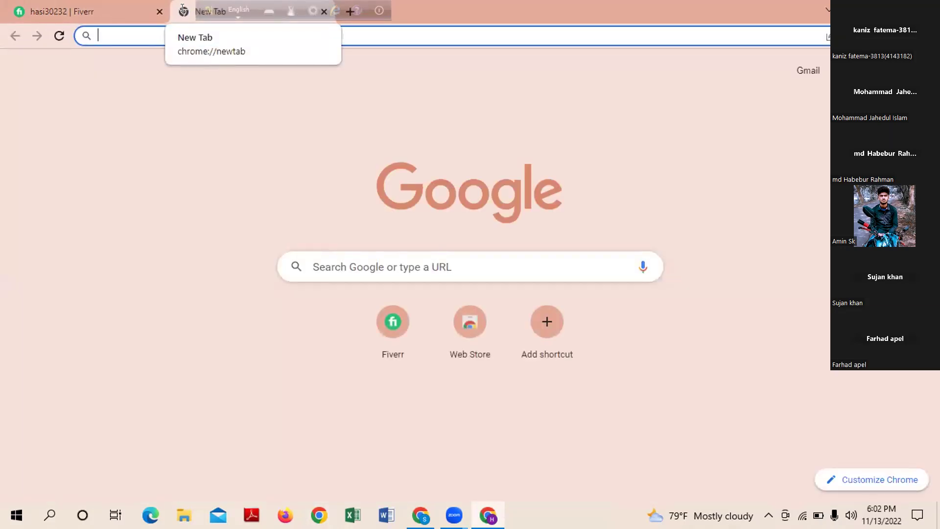
pyautogui.click(392, 319)
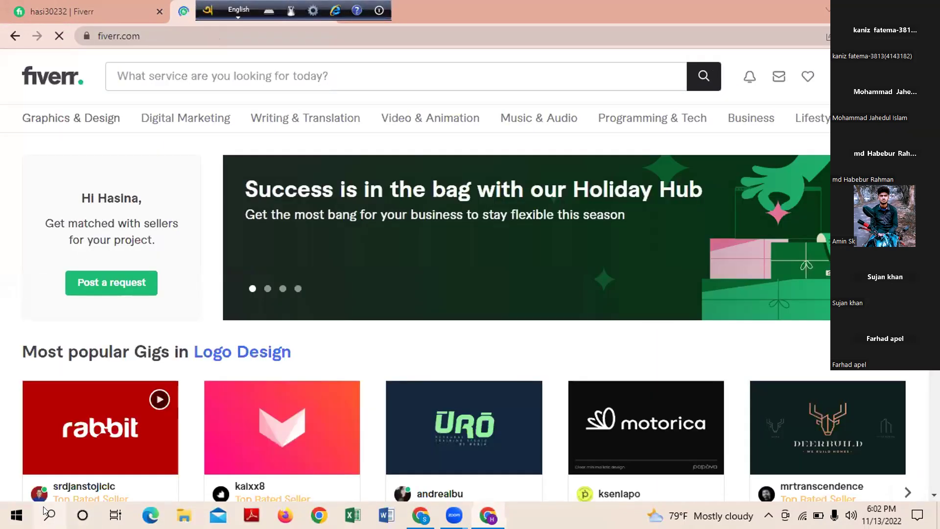
pyautogui.click(49, 514)
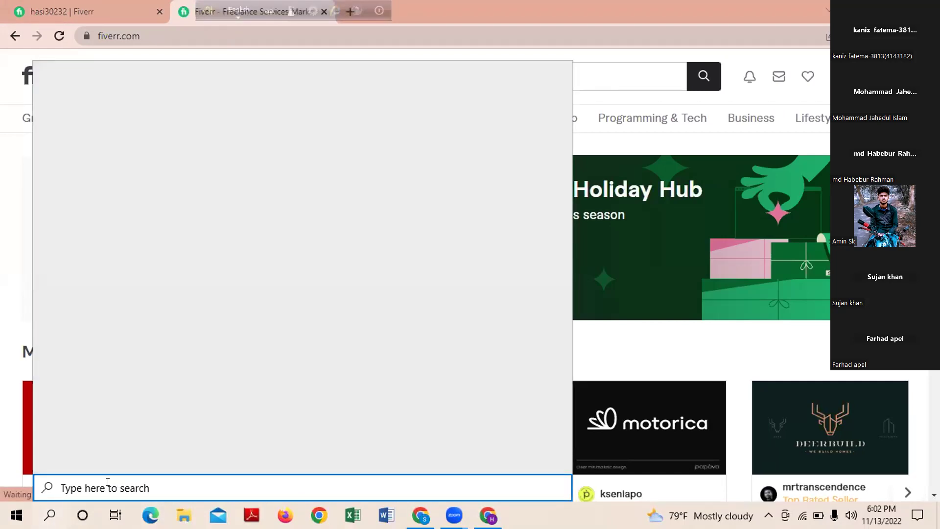
# Search Windows for 'word pad', then dismiss the panel and open Fiverr's Holiday Hub banner page
pyautogui.write('word ')
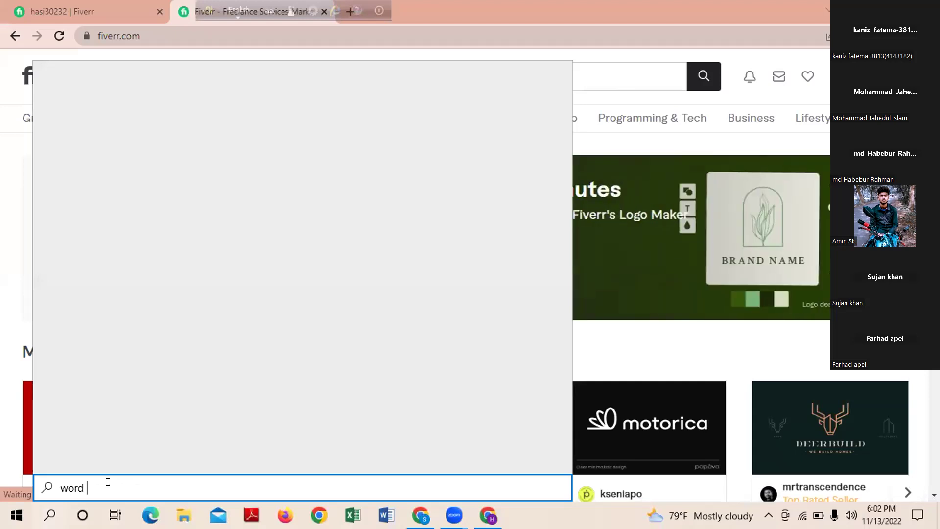
pyautogui.write('w')
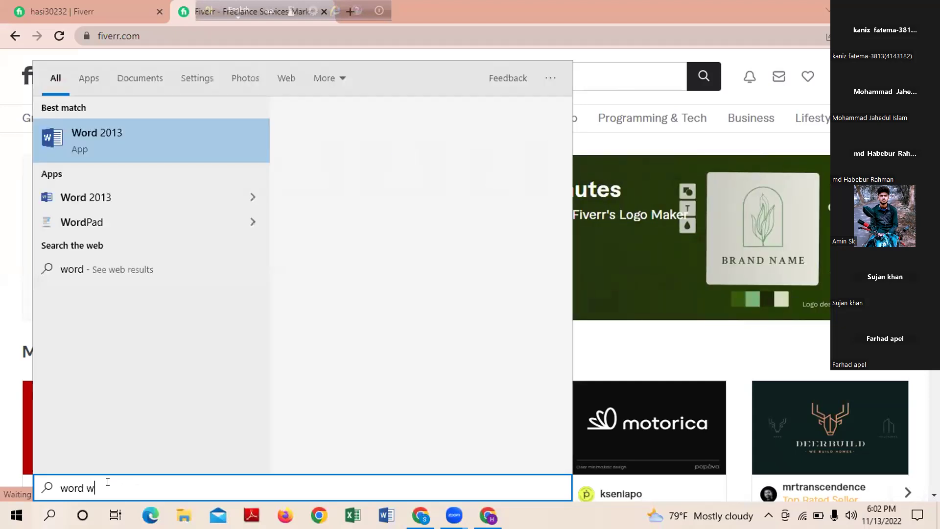
pyautogui.press('BackSpace')
pyautogui.write('pad')
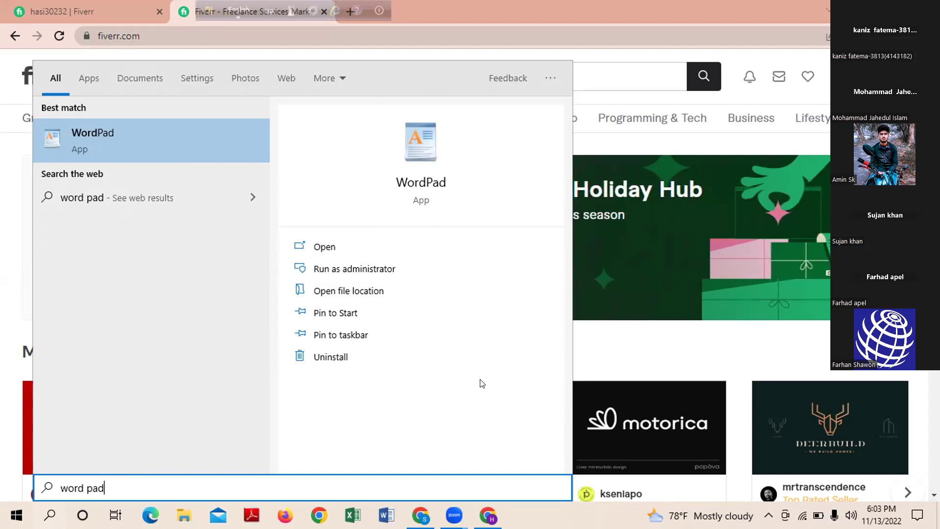
pyautogui.click(819, 305)
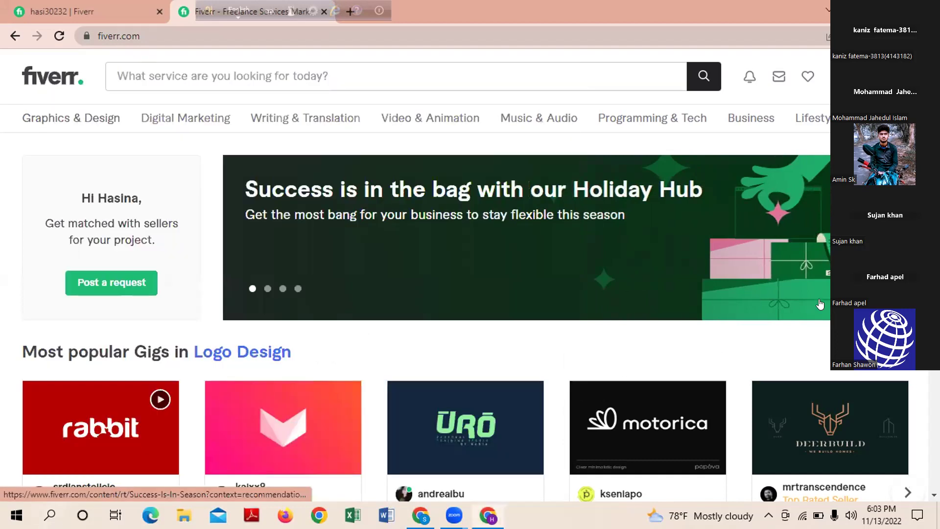
pyautogui.click(819, 305)
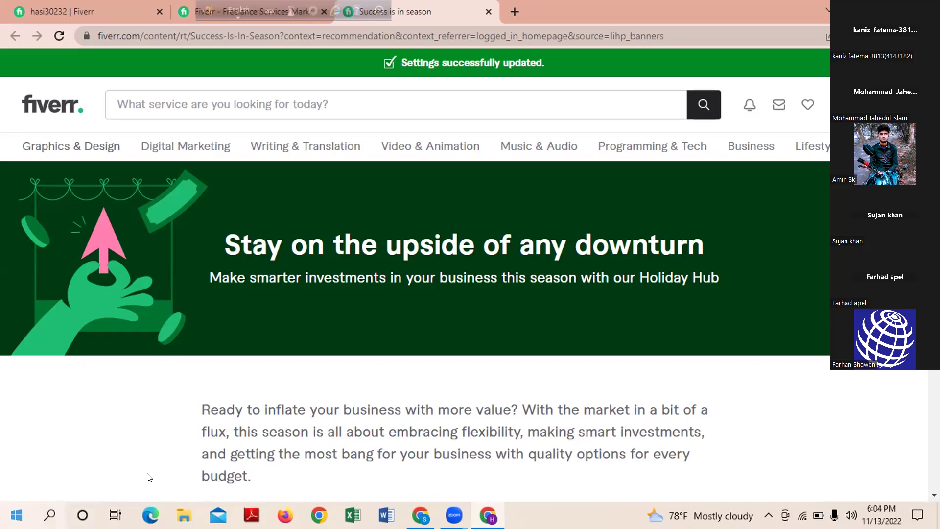
# Search Windows for 'wordpad' and launch WordPad from the best match
pyautogui.click(49, 515)
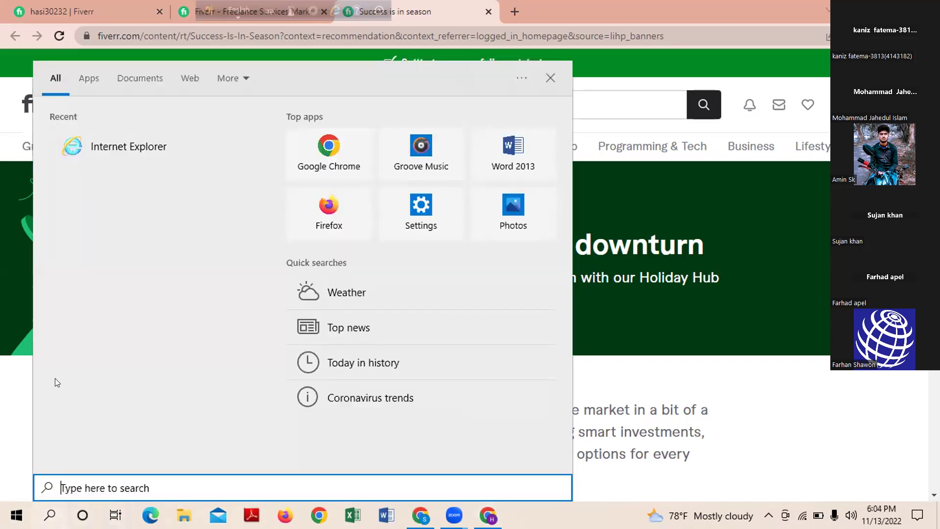
pyautogui.write('wordpad')
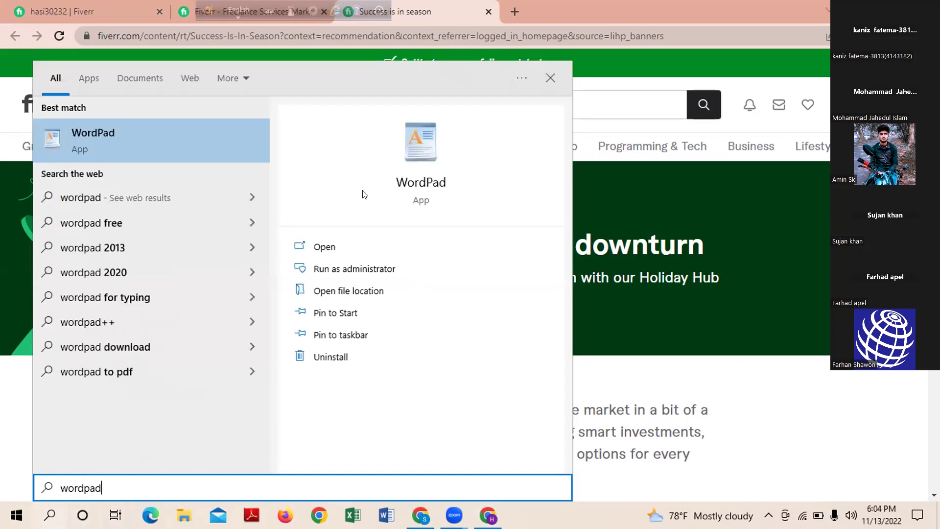
pyautogui.click(132, 148)
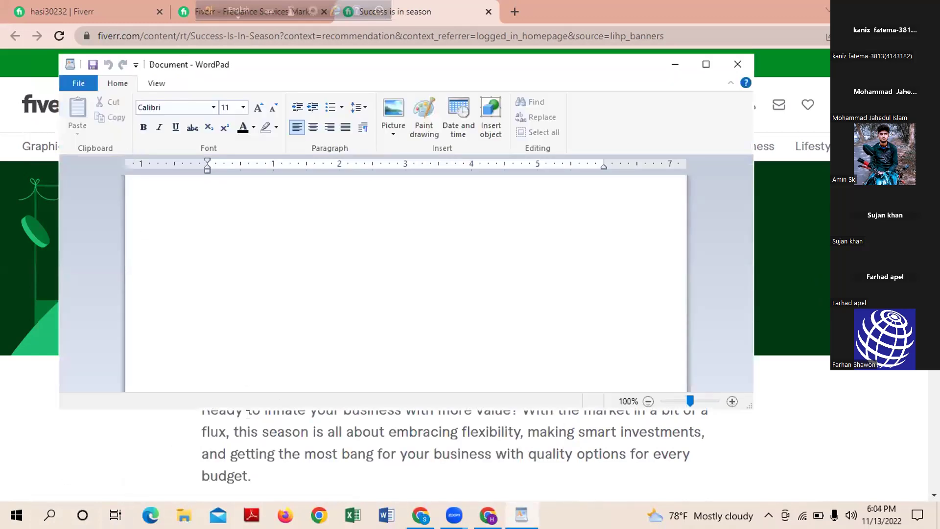
# Copy the Fiverr profile description text and bring the blank WordPad document back
pyautogui.click(673, 66)
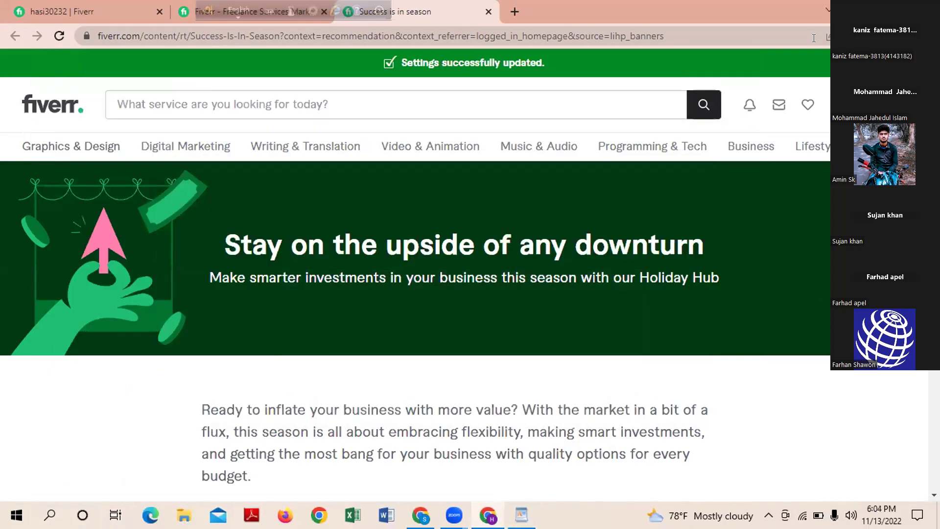
pyautogui.click(90, 12)
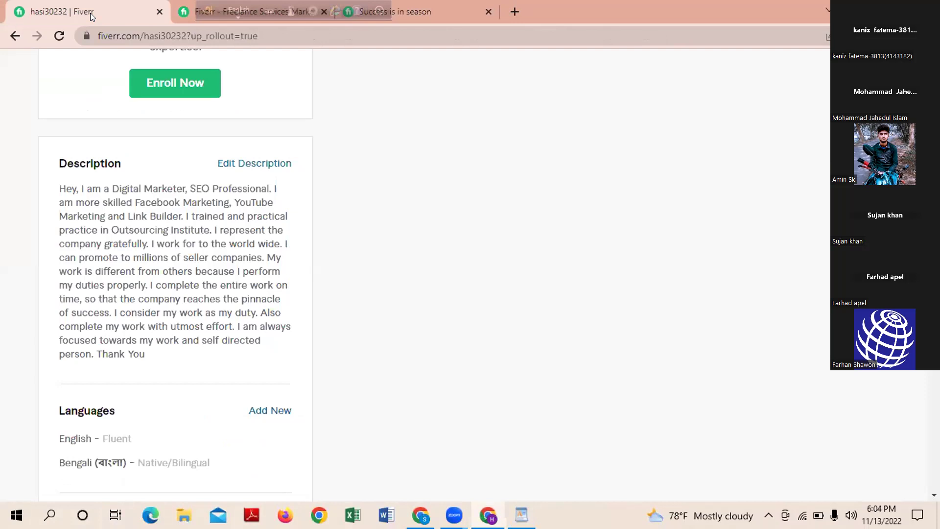
pyautogui.moveTo(166, 352); pyautogui.dragTo(60, 185)
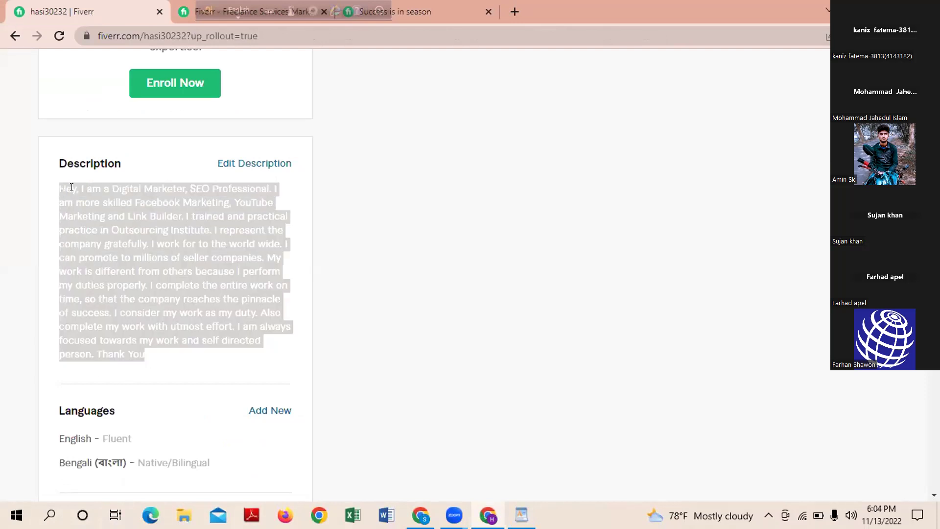
pyautogui.rightClick(72, 188)
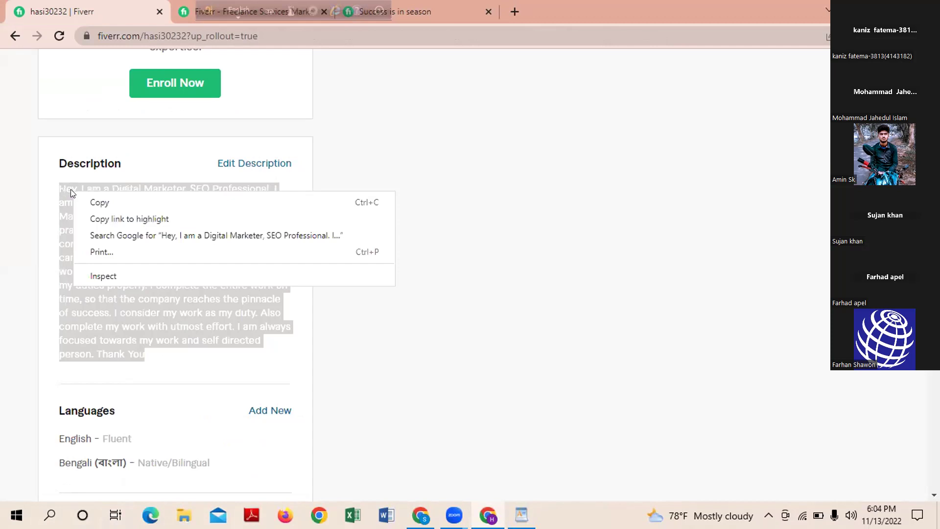
pyautogui.click(95, 194)
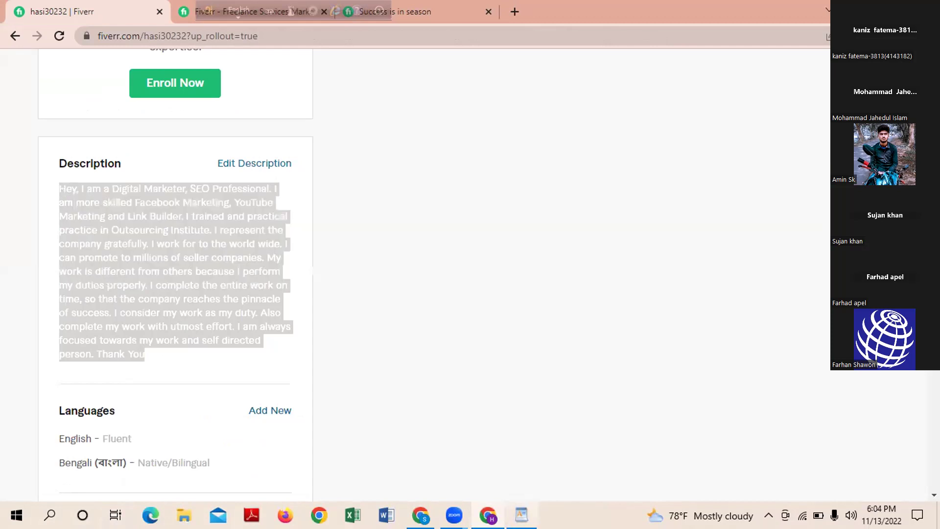
pyautogui.click(522, 514)
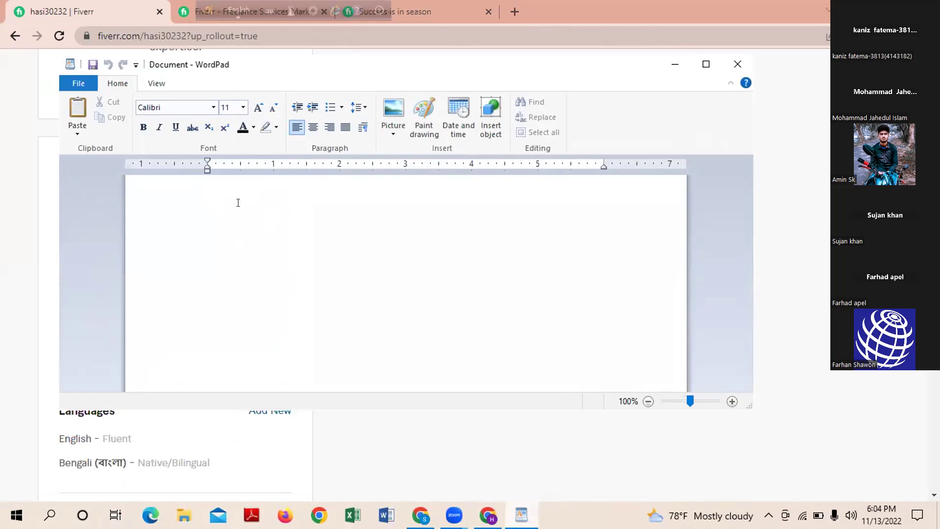
# Paste the profile description into WordPad and select the words 'world wide'
pyautogui.hotkey('ctrl', 'v')
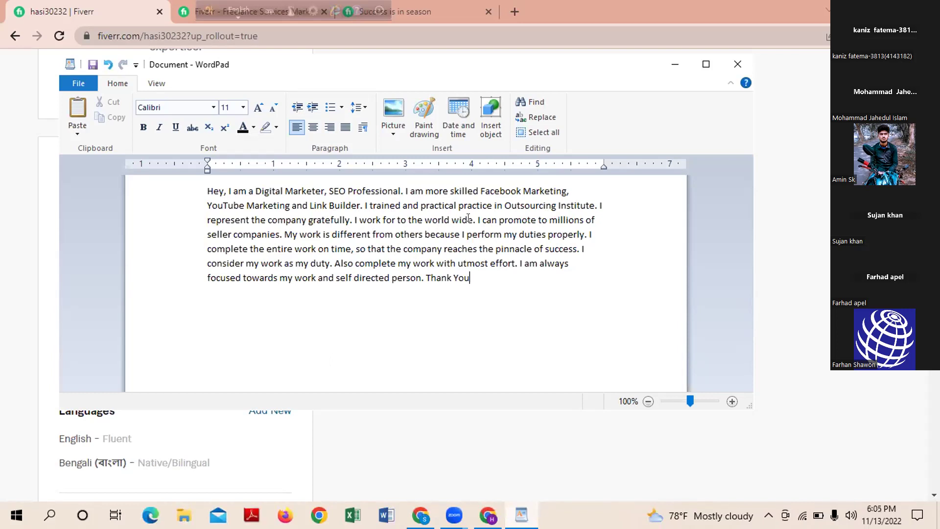
pyautogui.moveTo(473, 219); pyautogui.dragTo(425, 218)
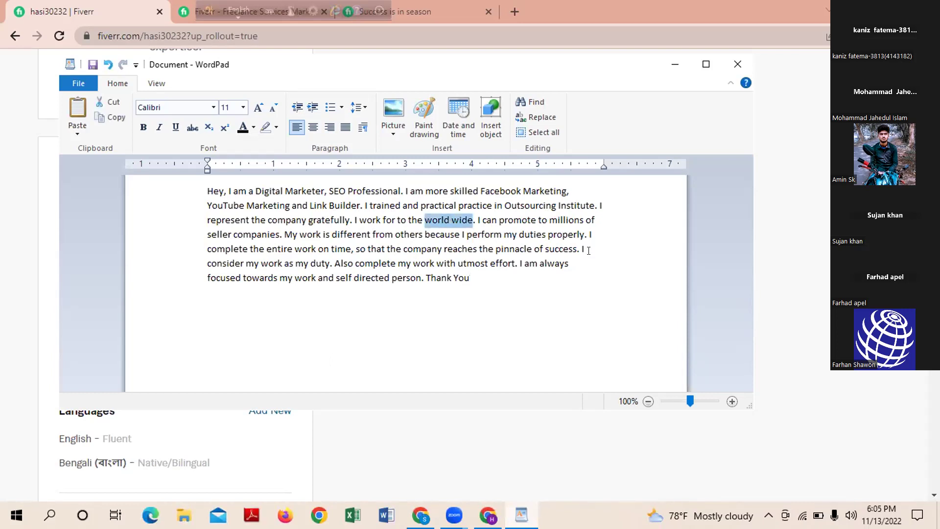
pyautogui.click(622, 260)
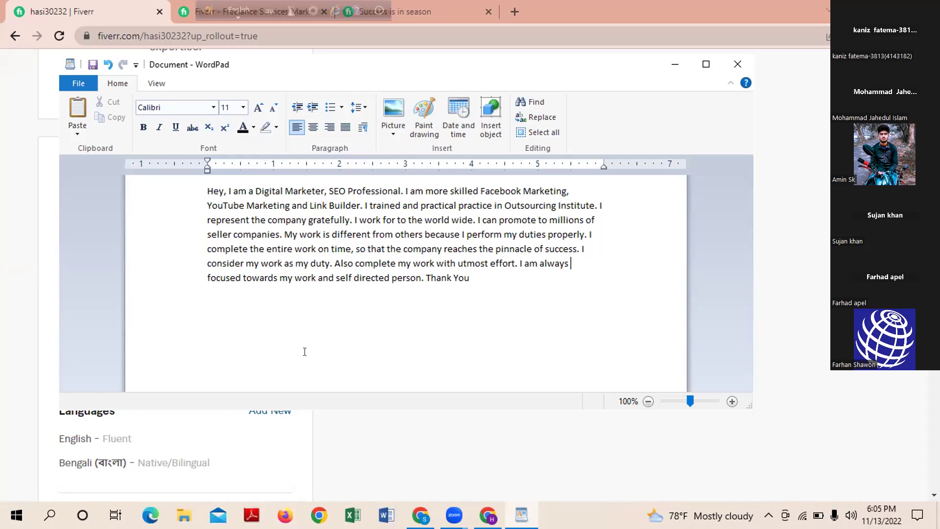
# Select the whole pasted paragraph, clear the selection, and select it again
pyautogui.moveTo(491, 282); pyautogui.dragTo(182, 182)
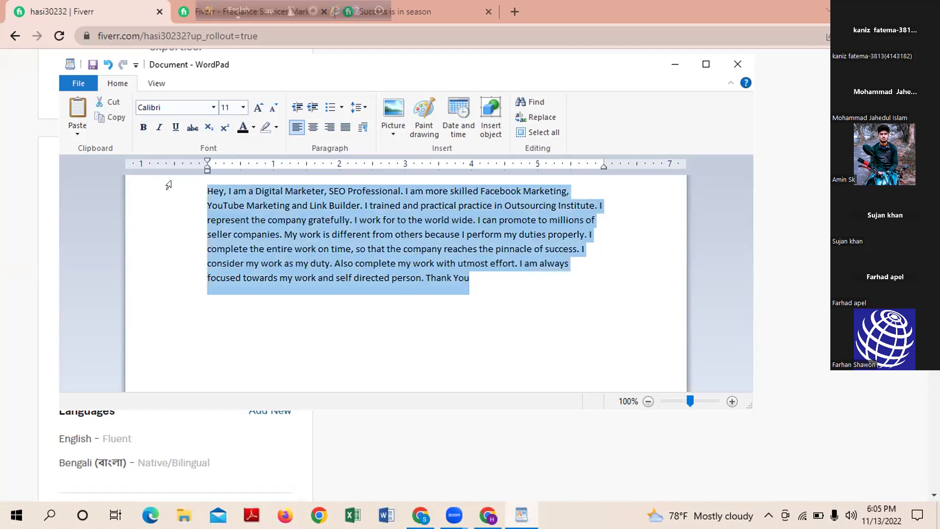
pyautogui.click(518, 317)
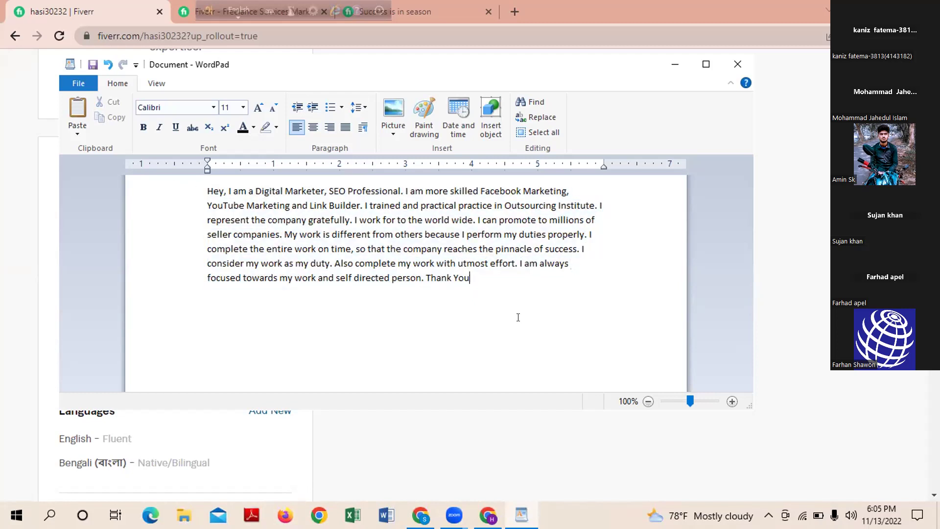
pyautogui.moveTo(492, 276); pyautogui.dragTo(196, 191)
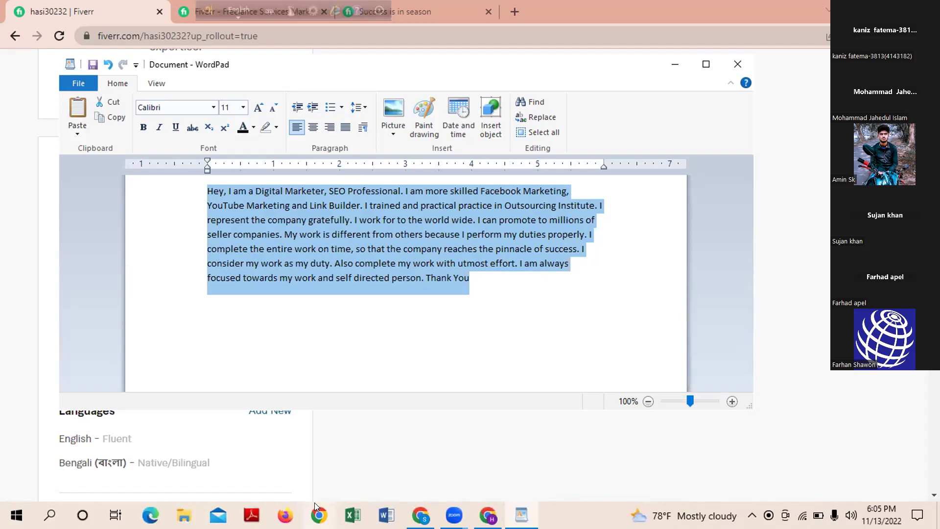
# Add the numbered questions 'Ki ki Kaj Janen?', '2. Kotha Theke sikcen?', '3. Apnar Special Quality' and minimize WordPad
pyautogui.click(296, 317)
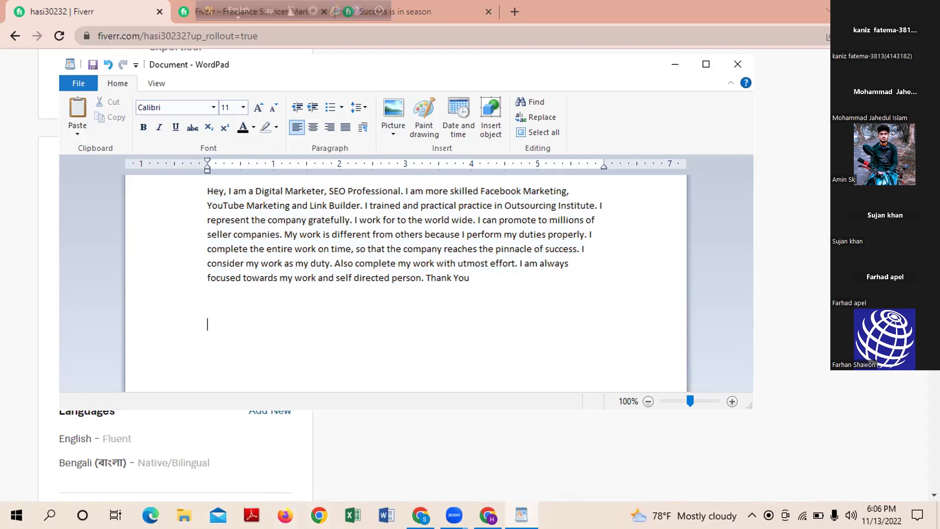
pyautogui.write('. Ki ki Kaj Janen? 2')
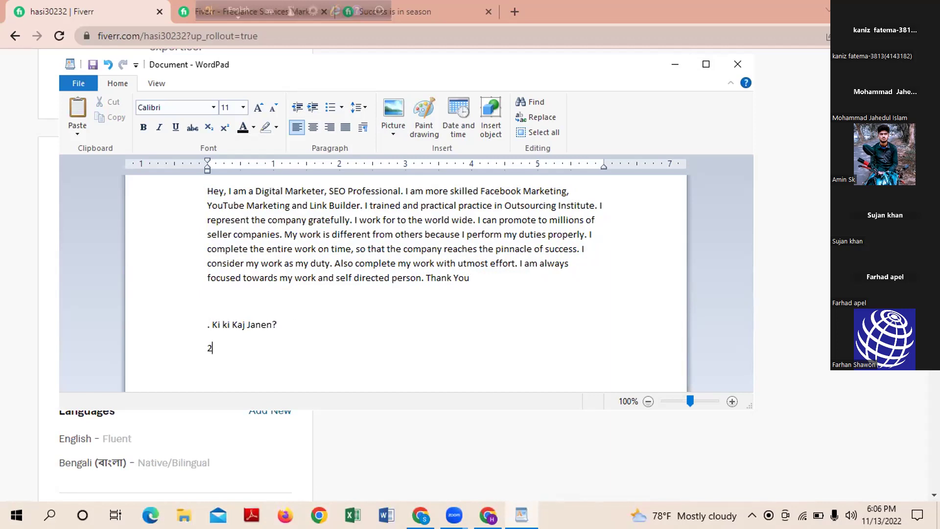
pyautogui.write('. Kotha Theke sikcen?')
pyautogui.press('Return')
pyautogui.write('3. Apnar Special Quality')
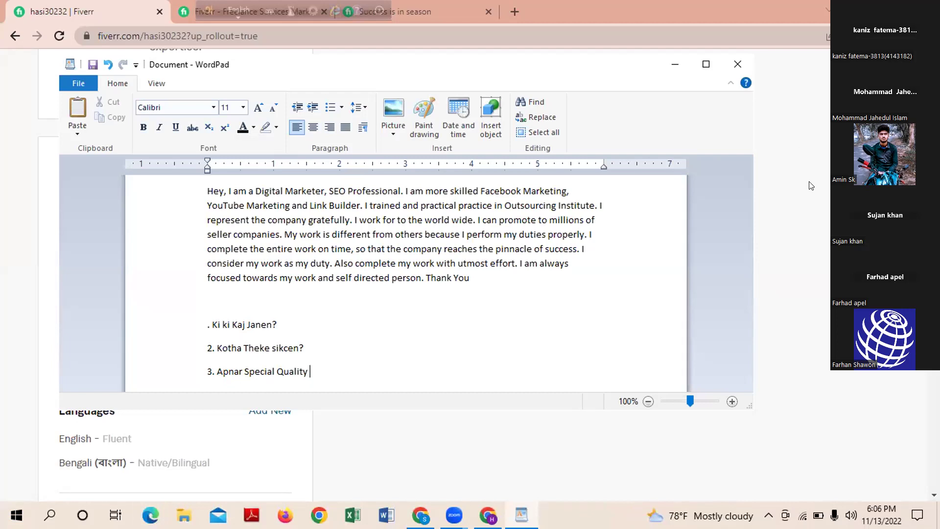
pyautogui.press('super+Down')
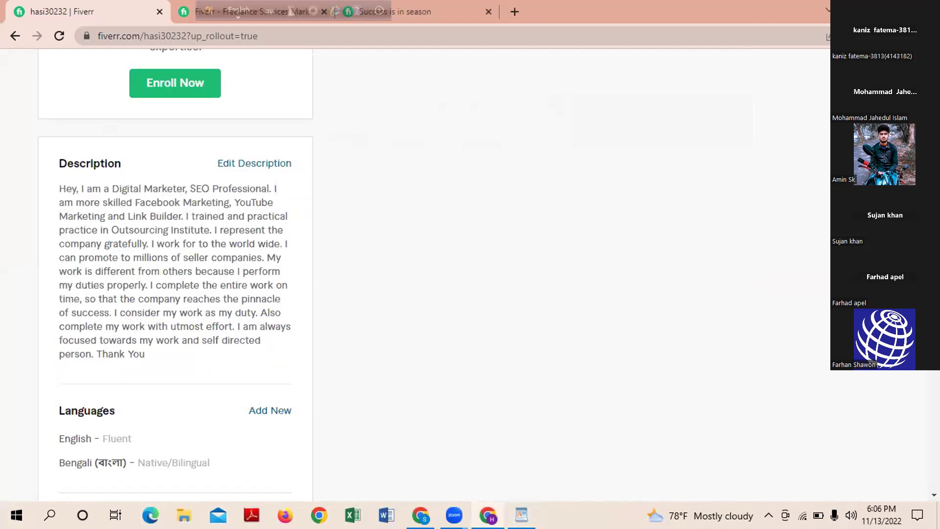
# Scroll the Fiverr profile down to the Skills section showing SEO, Digital marketing and pending skills
pyautogui.moveTo(453, 515)
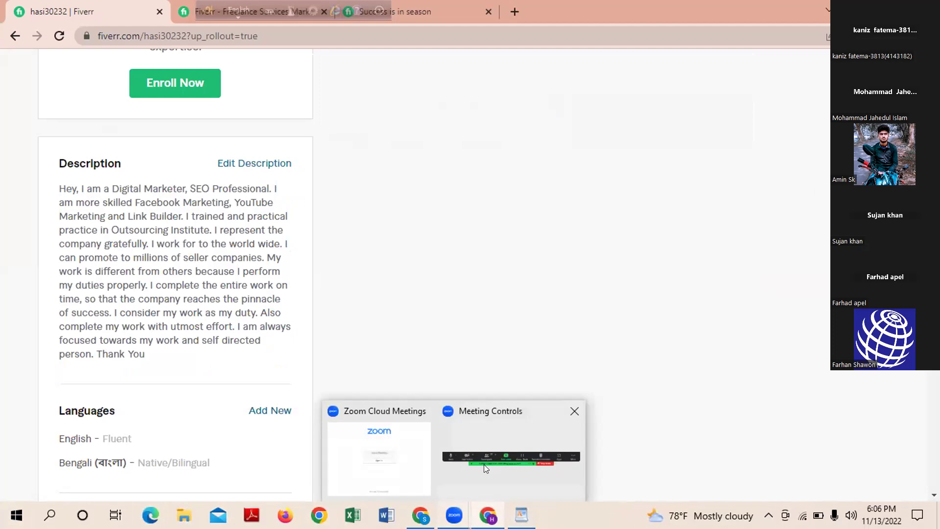
pyautogui.moveTo(521, 514)
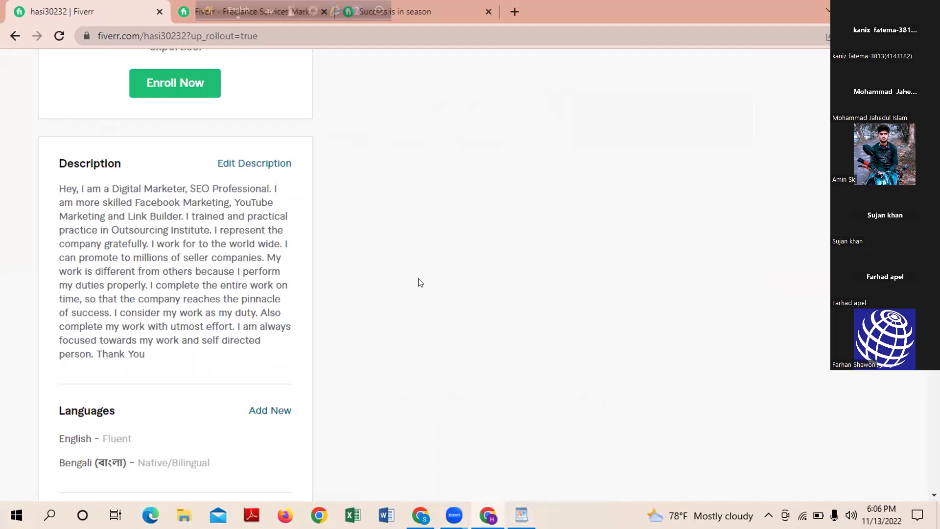
pyautogui.scroll(-5, 424, 361)
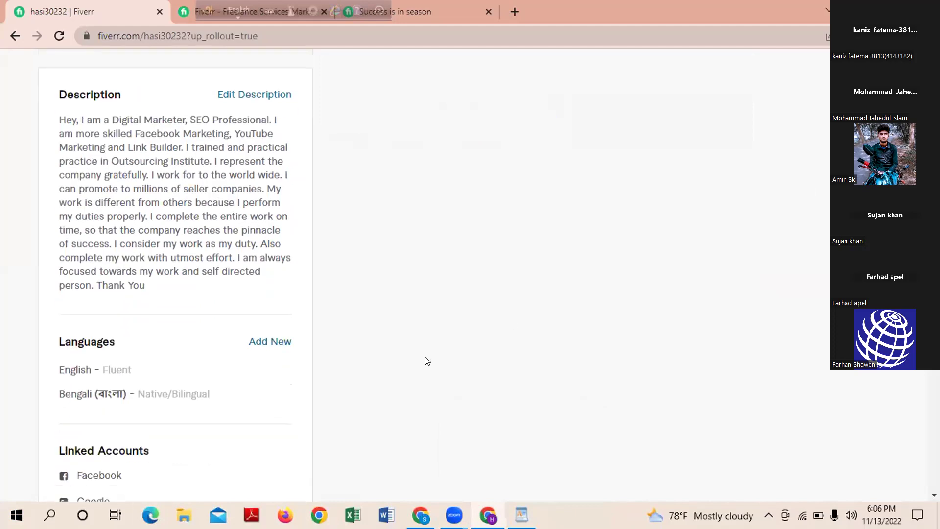
pyautogui.scroll(-7, 427, 361)
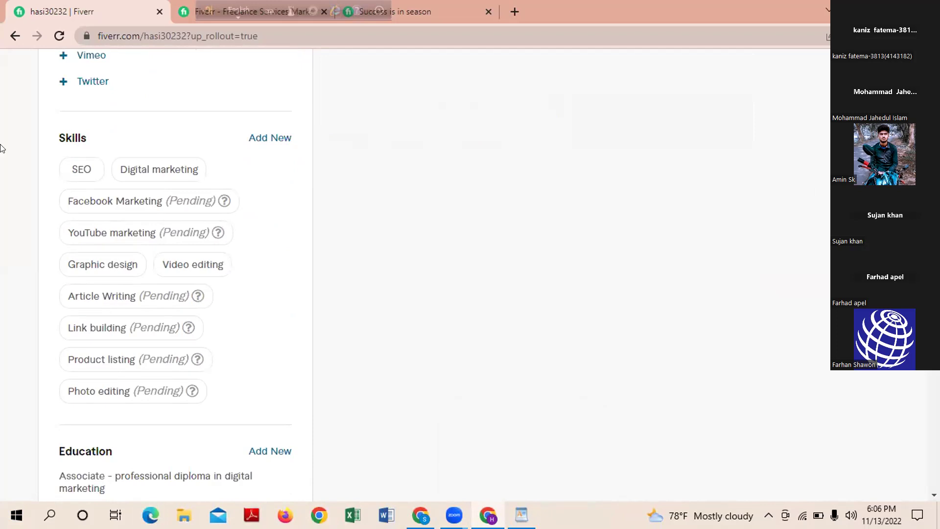
pyautogui.moveTo(130, 196)
# Delete the pending skills Facebook Marketing, YouTube marketing, Article Writing, Link building, Product listing and Photo editing
pyautogui.click(82, 202)
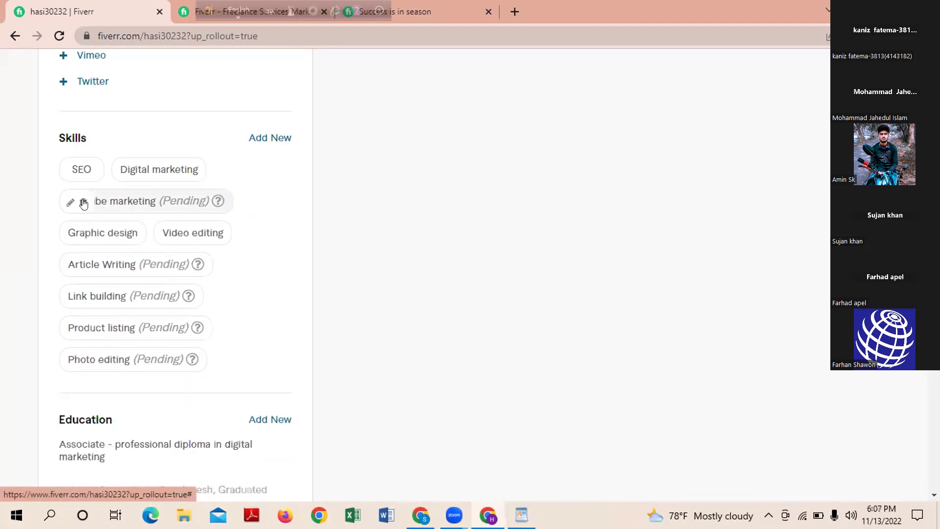
pyautogui.click(83, 202)
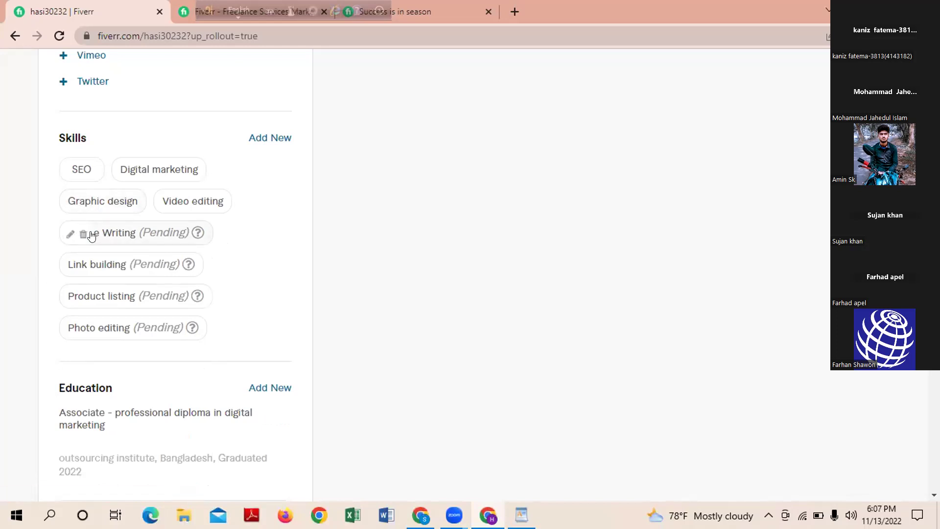
pyautogui.click(82, 235)
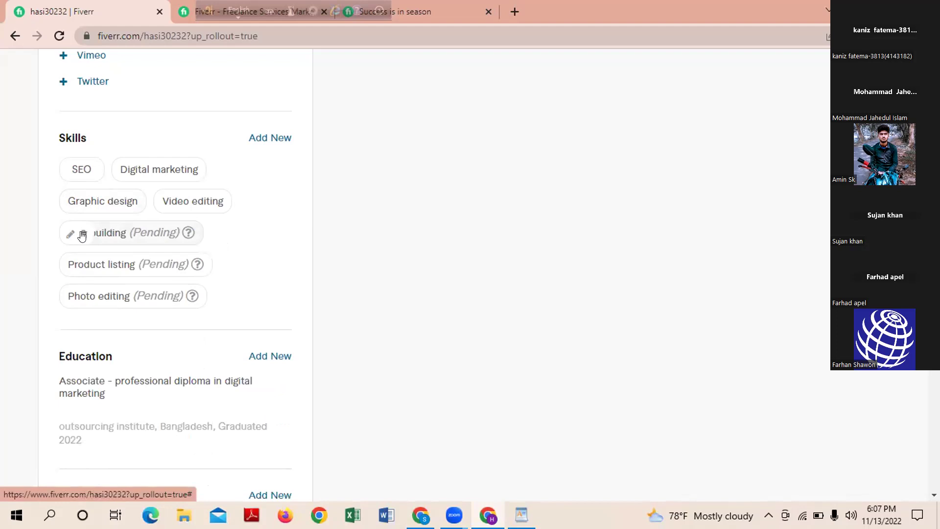
pyautogui.click(82, 234)
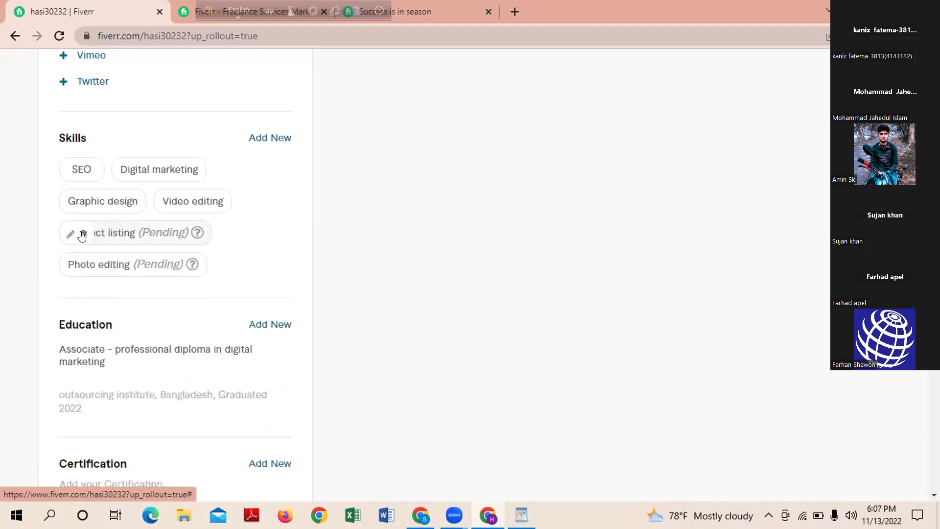
pyautogui.click(83, 234)
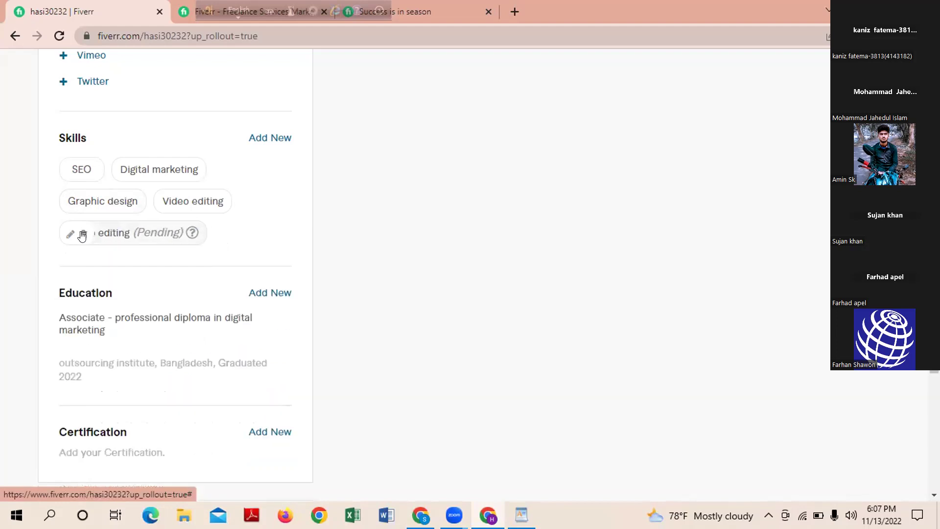
pyautogui.click(83, 234)
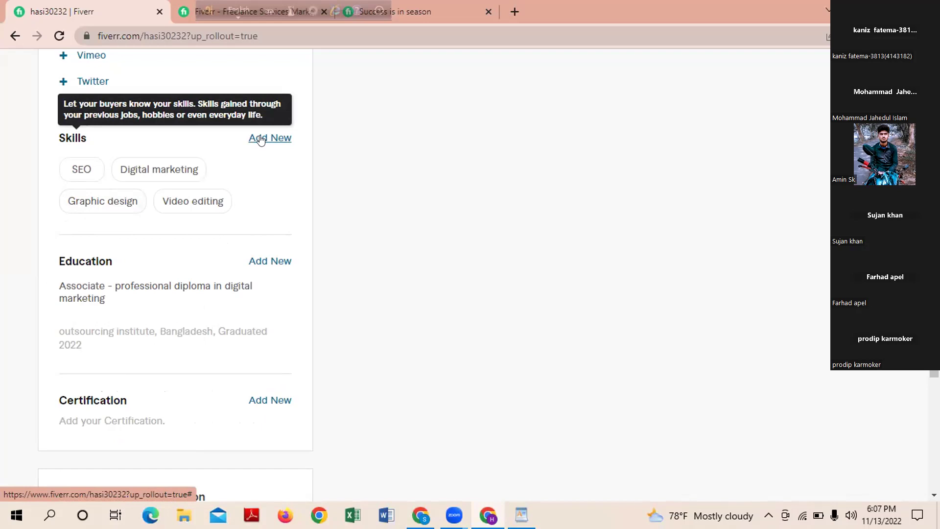
# Add the skill 'Facebook management' with Expert experience level to the profile
pyautogui.click(261, 139)
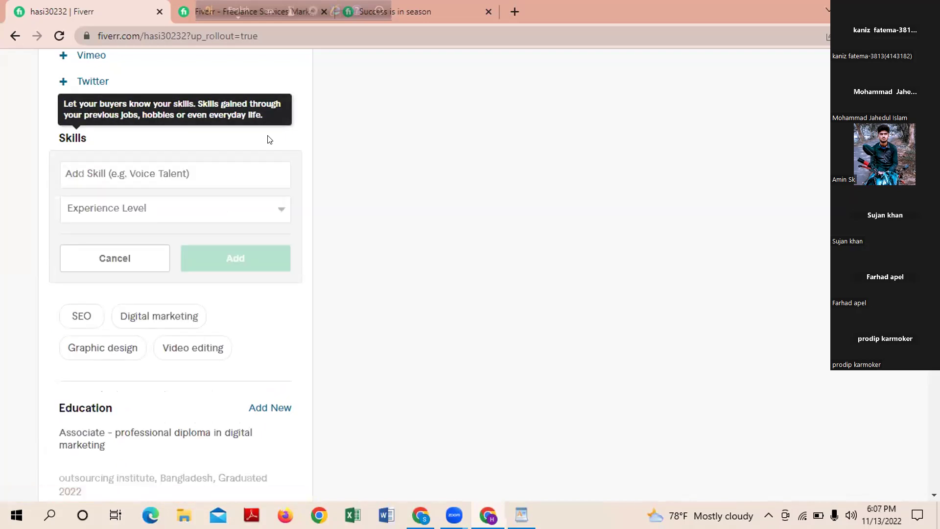
pyautogui.click(176, 172)
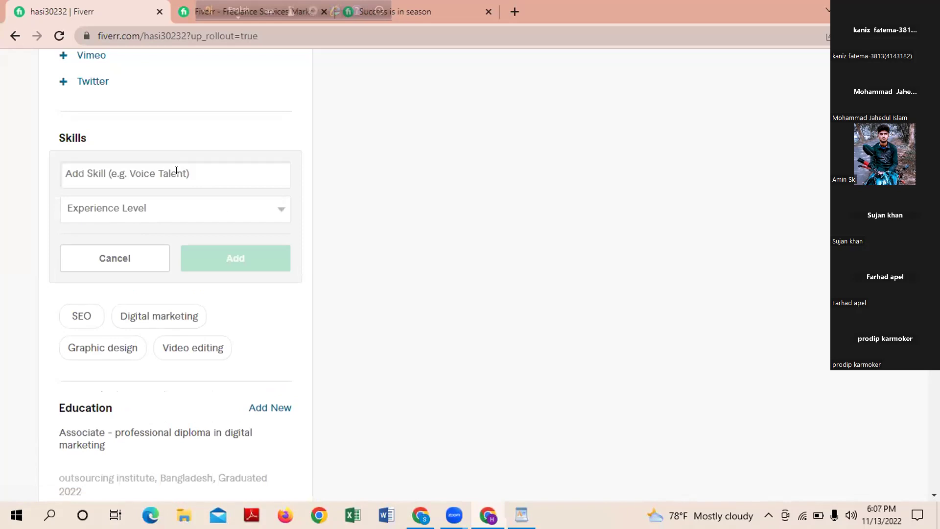
pyautogui.write('Facebo')
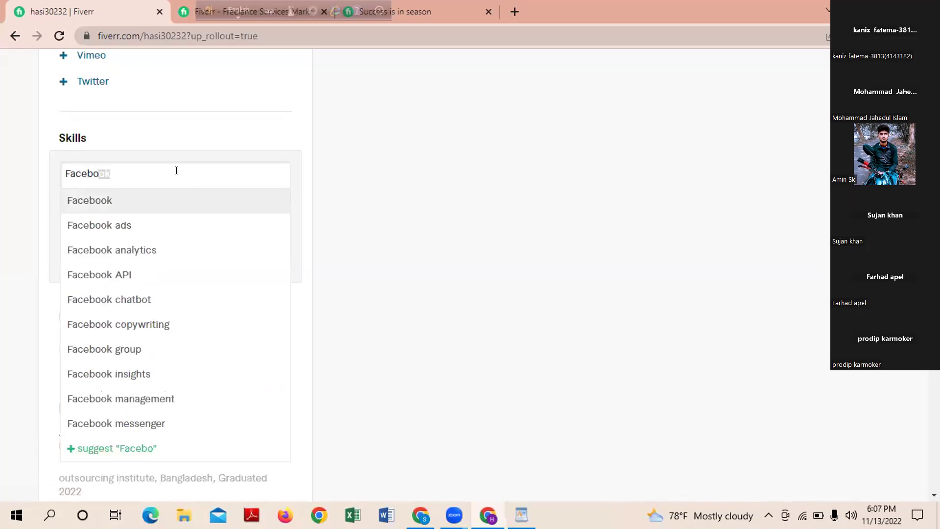
pyautogui.write('ok m')
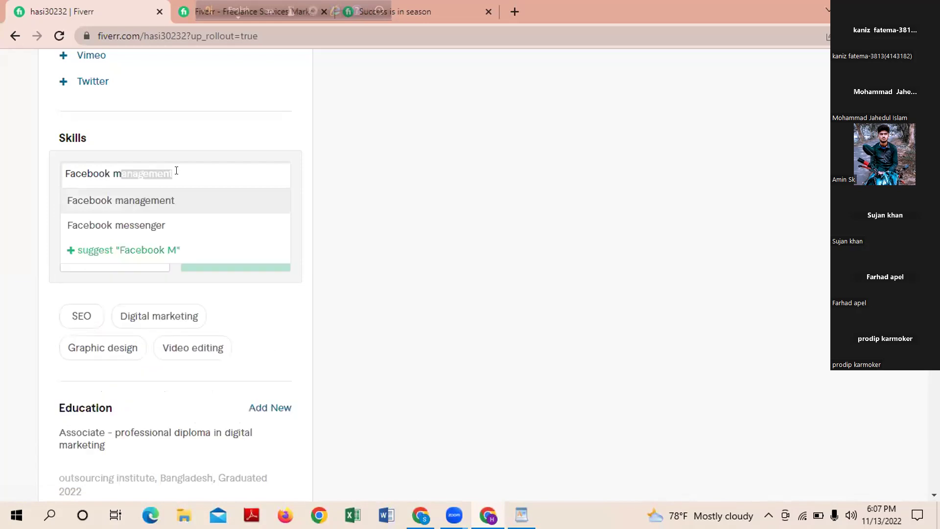
pyautogui.write('anagement')
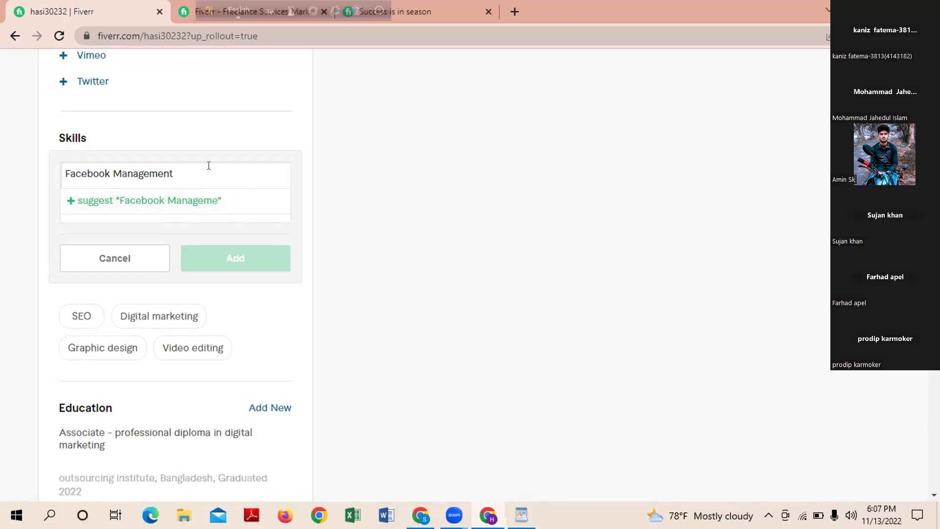
pyautogui.press('BackSpace')
pyautogui.press('BackSpace')
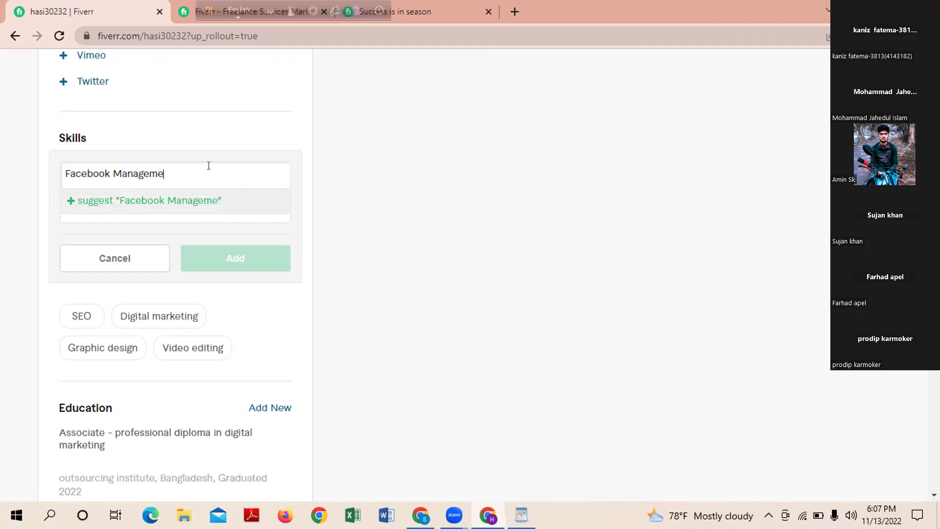
pyautogui.press('BackSpace')
pyautogui.press('BackSpace')
pyautogui.press('BackSpace')
pyautogui.press('BackSpace')
pyautogui.click(154, 205)
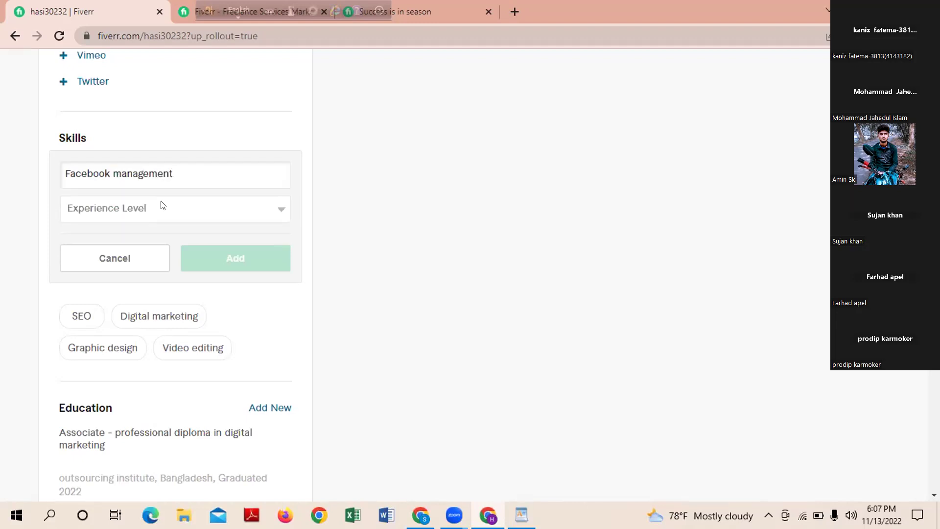
pyautogui.click(256, 214)
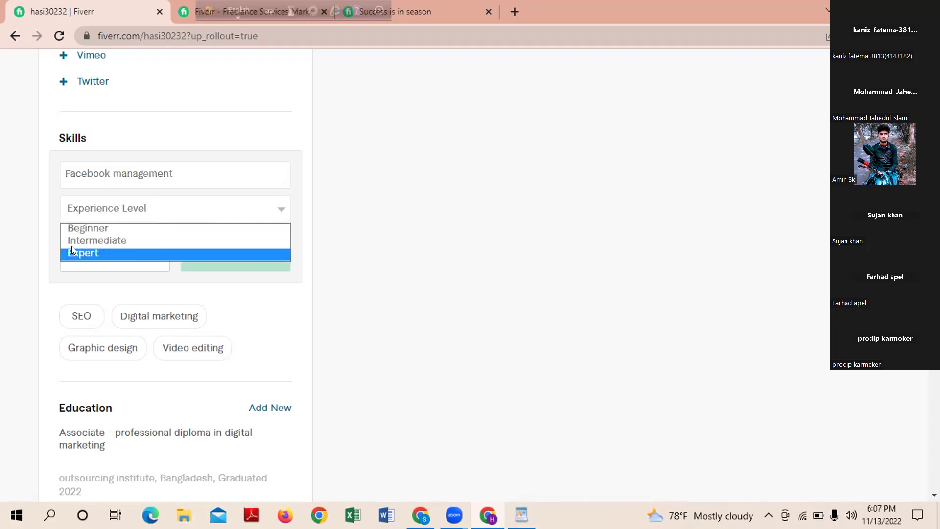
pyautogui.click(89, 253)
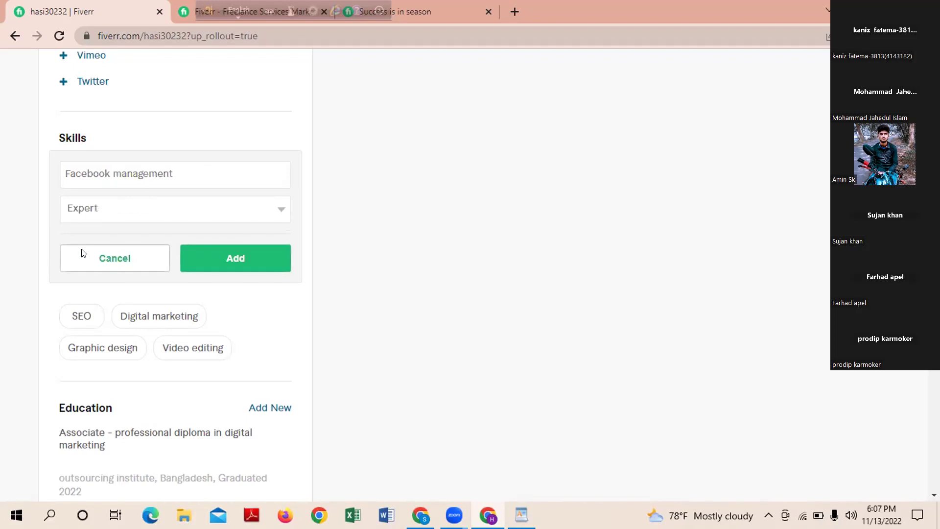
pyautogui.click(242, 260)
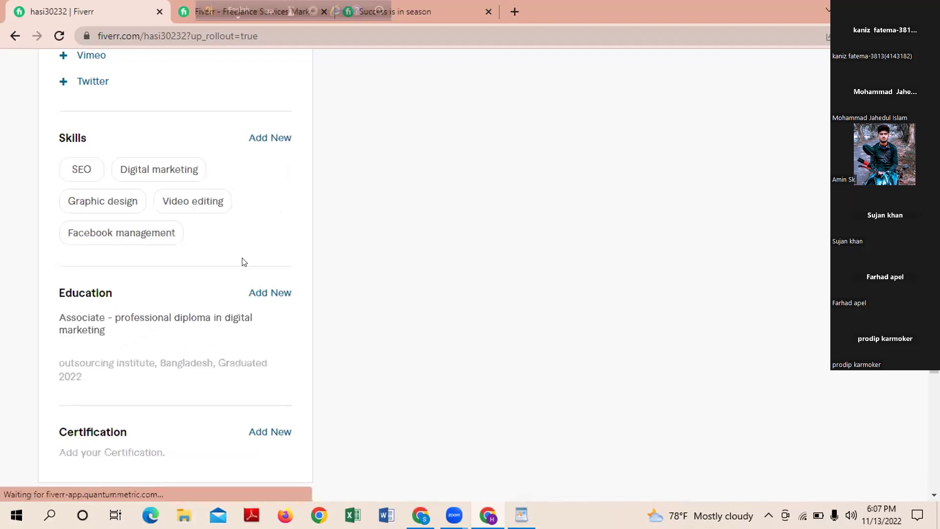
# Add YouTube marketing as an Expert-level skill, then start another new skill entry
pyautogui.click(277, 139)
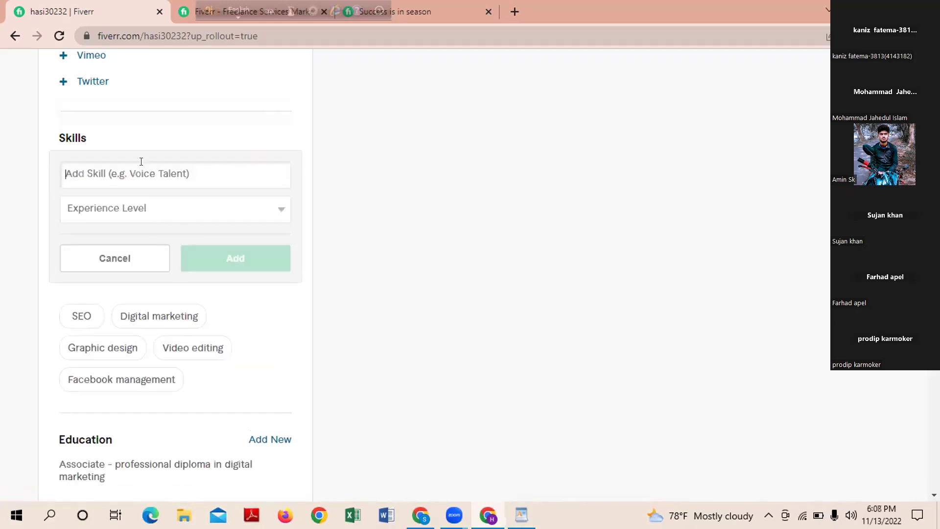
pyautogui.write('Y')
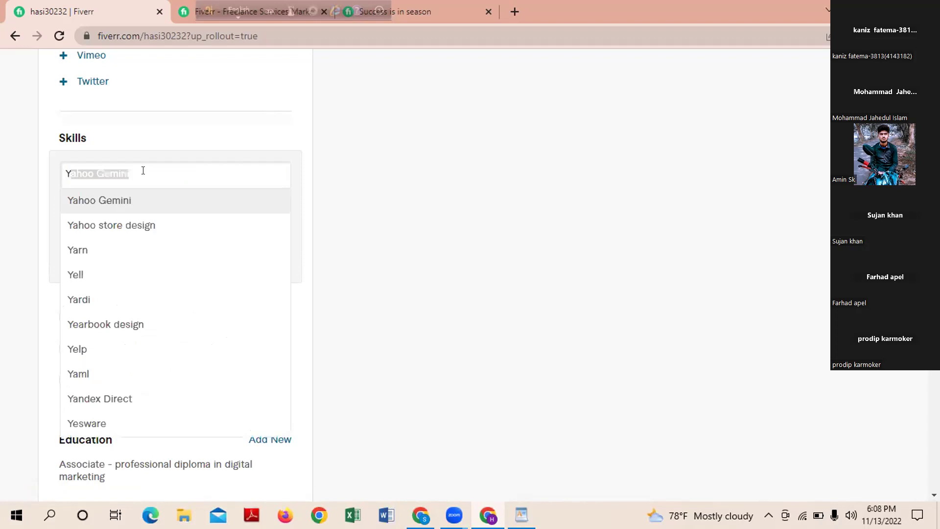
pyautogui.write('ouTube')
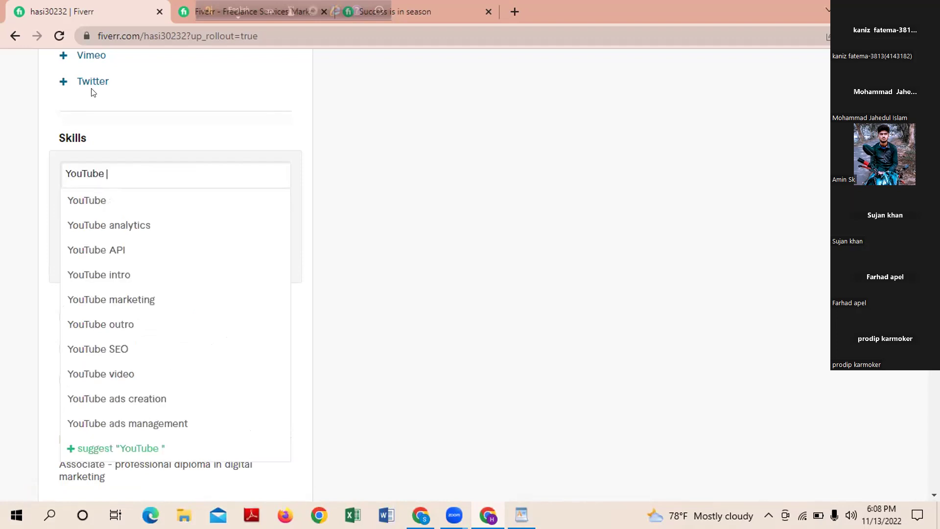
pyautogui.click(123, 302)
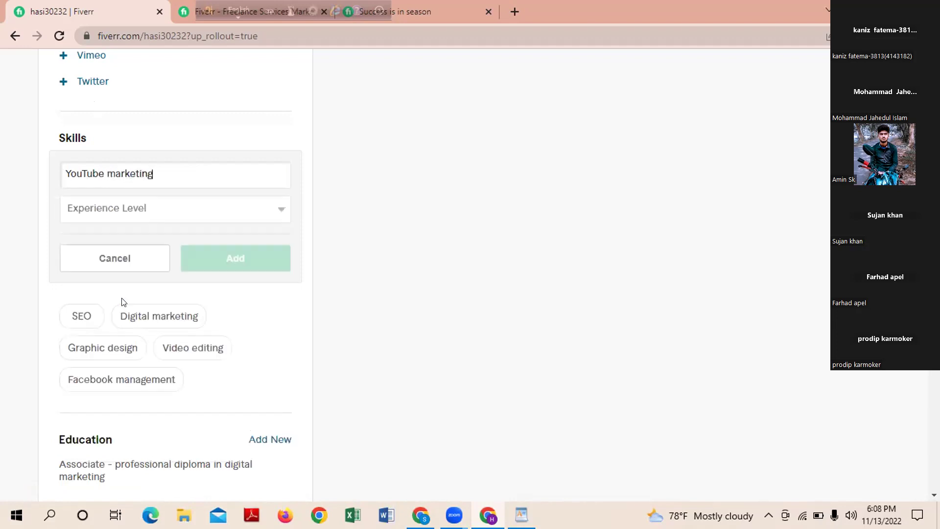
pyautogui.click(260, 212)
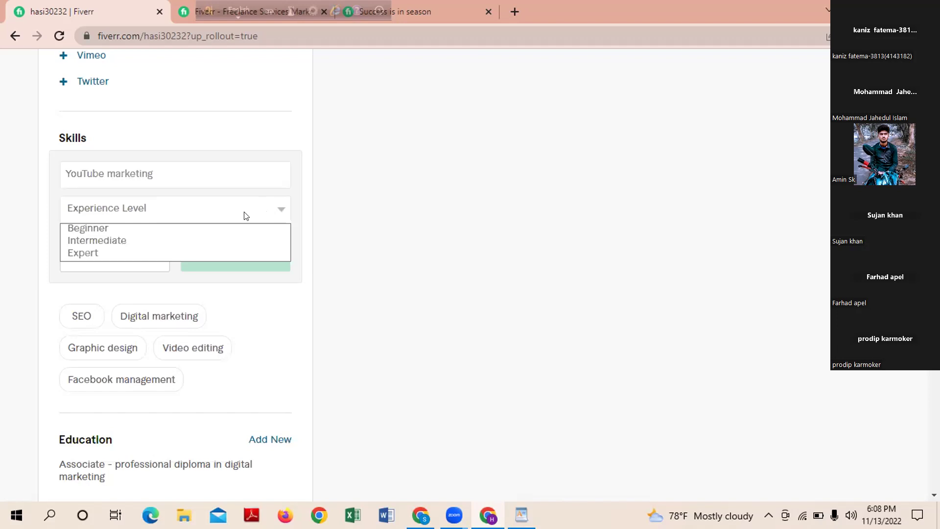
pyautogui.click(89, 253)
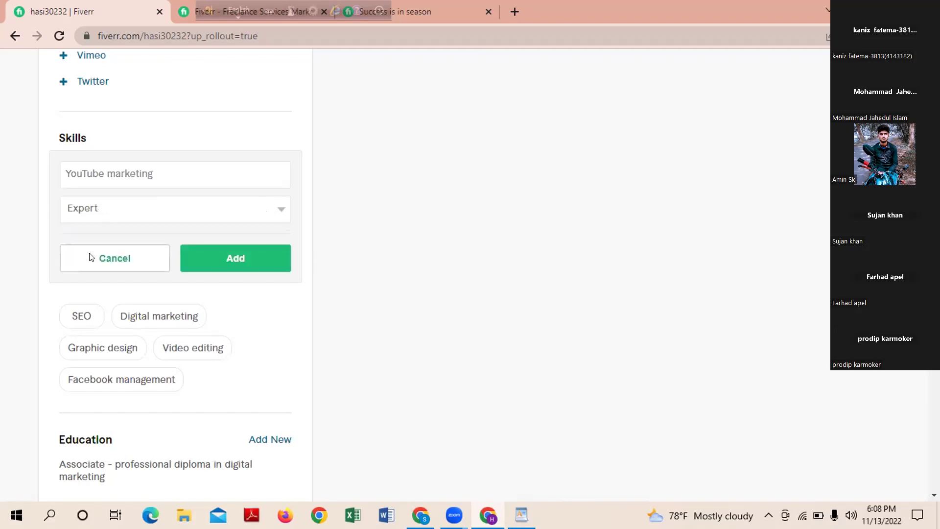
pyautogui.click(236, 260)
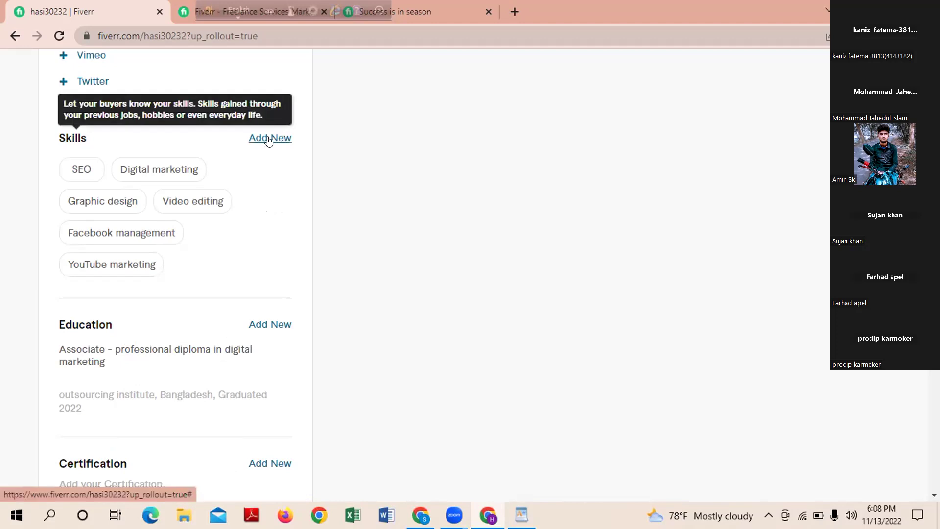
pyautogui.click(284, 139)
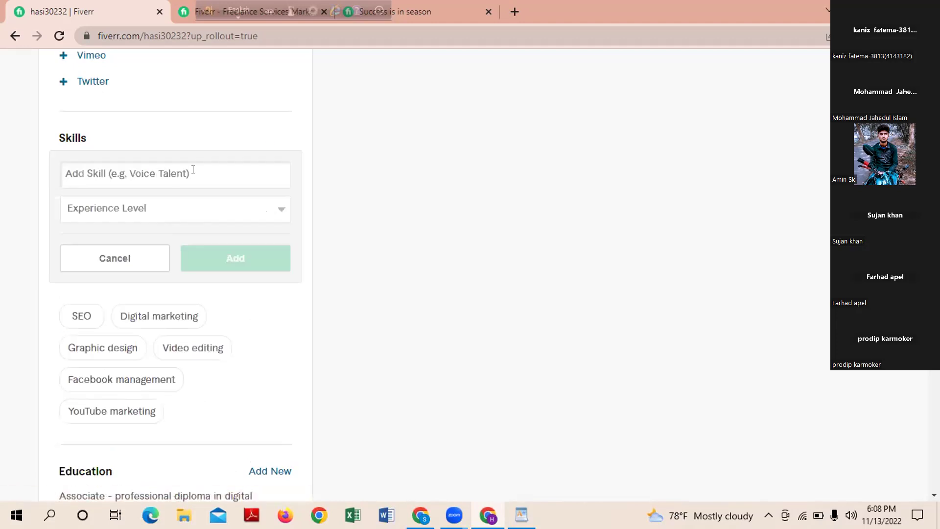
# Add 'Articles writing' as a skill at Expert experience level
pyautogui.write('arti')
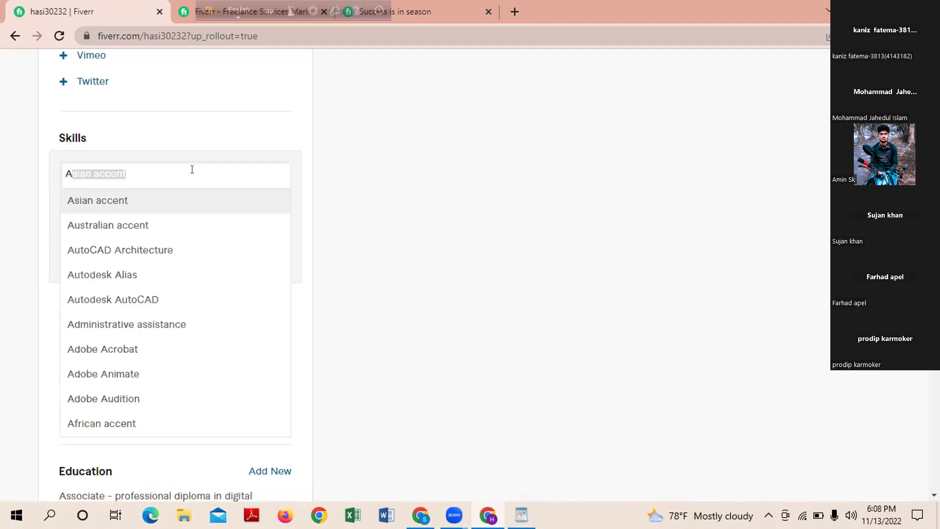
pyautogui.write('cl')
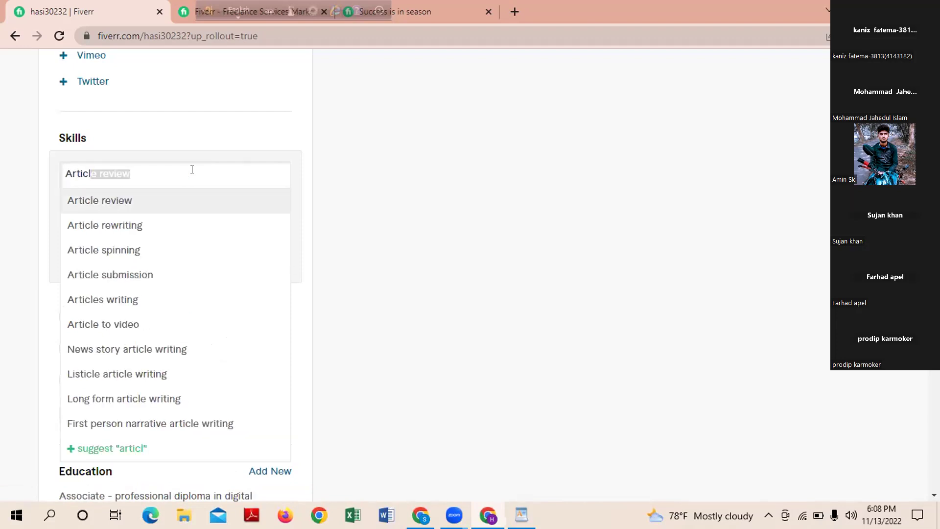
pyautogui.click(116, 299)
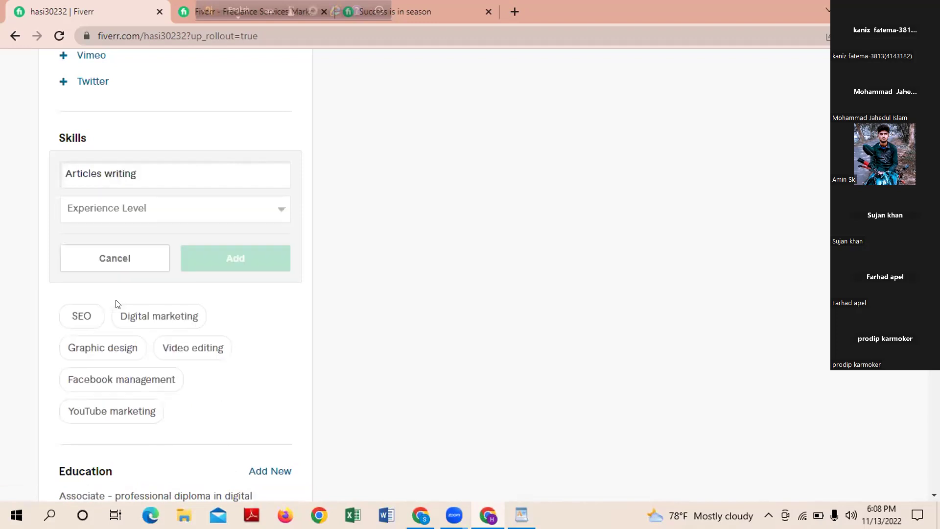
pyautogui.click(260, 215)
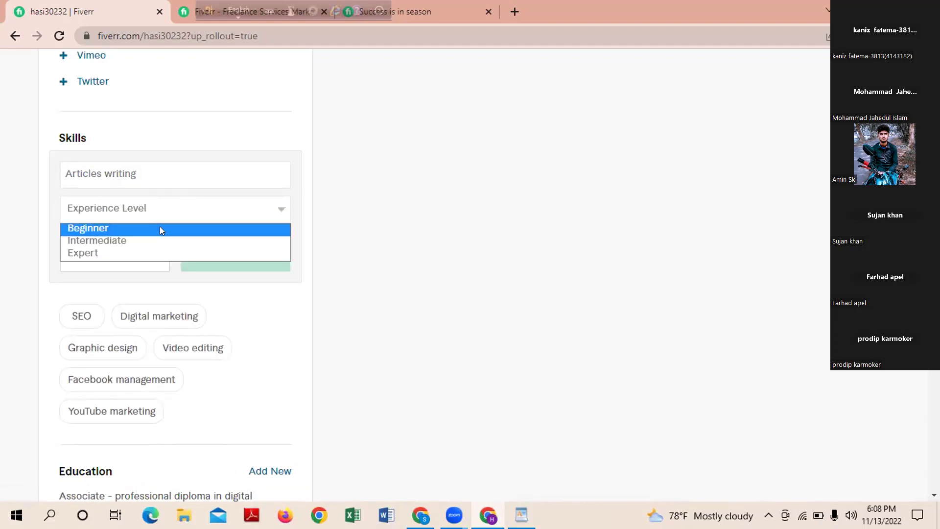
pyautogui.click(100, 251)
pyautogui.click(241, 263)
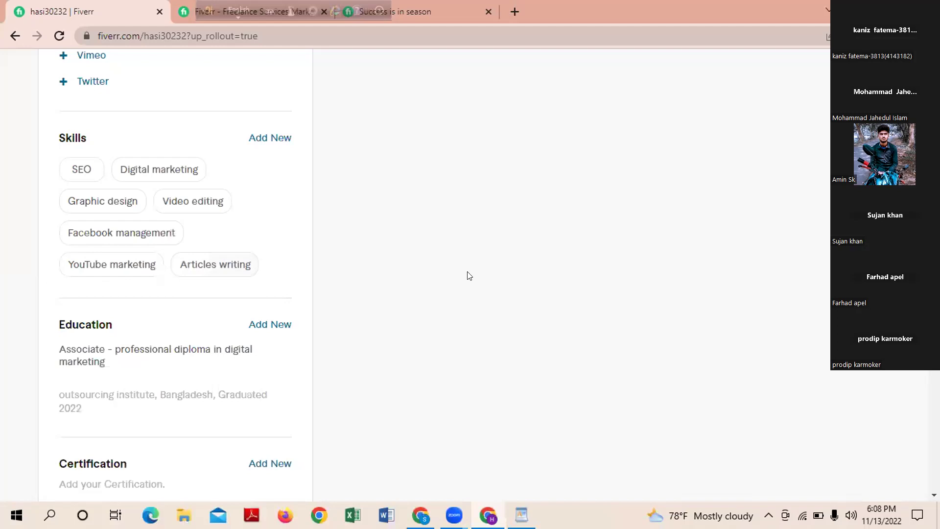
# Follow the footer's 'Become a Seller' link under Community to the 'Work Your Way' page
pyautogui.scroll(-10, 468, 276)
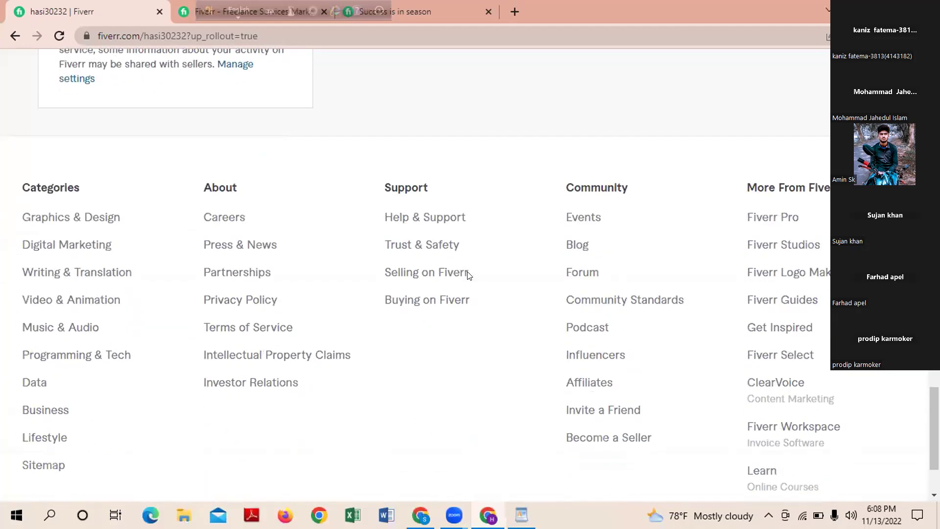
pyautogui.scroll(5, 469, 276)
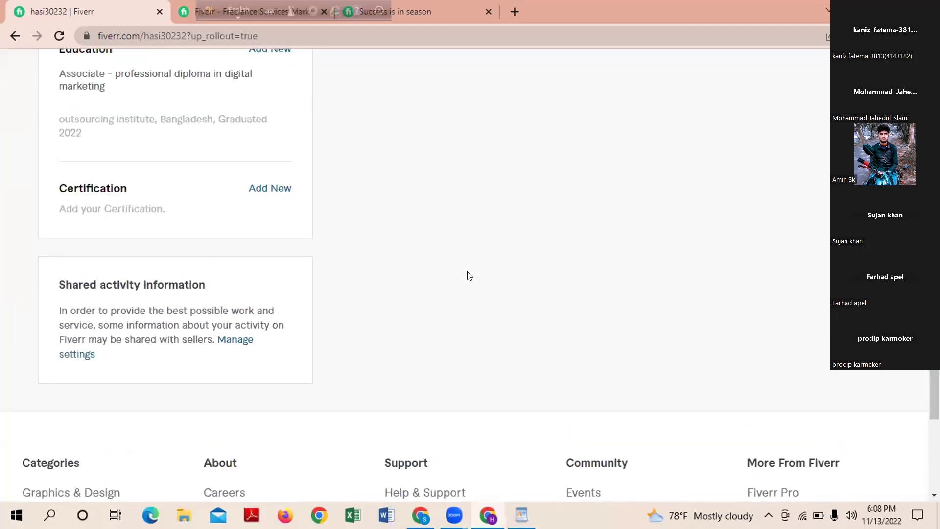
pyautogui.scroll(1, 469, 276)
pyautogui.scroll(-6, 469, 276)
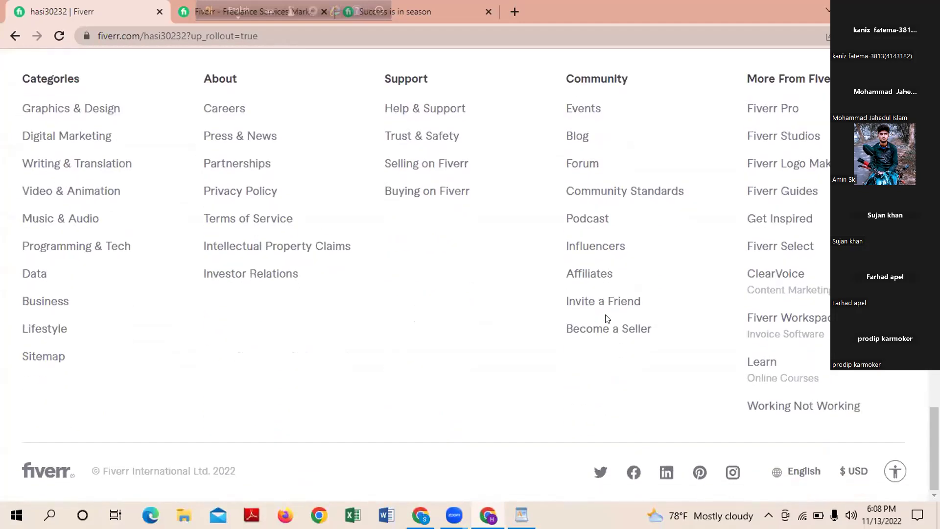
pyautogui.click(626, 329)
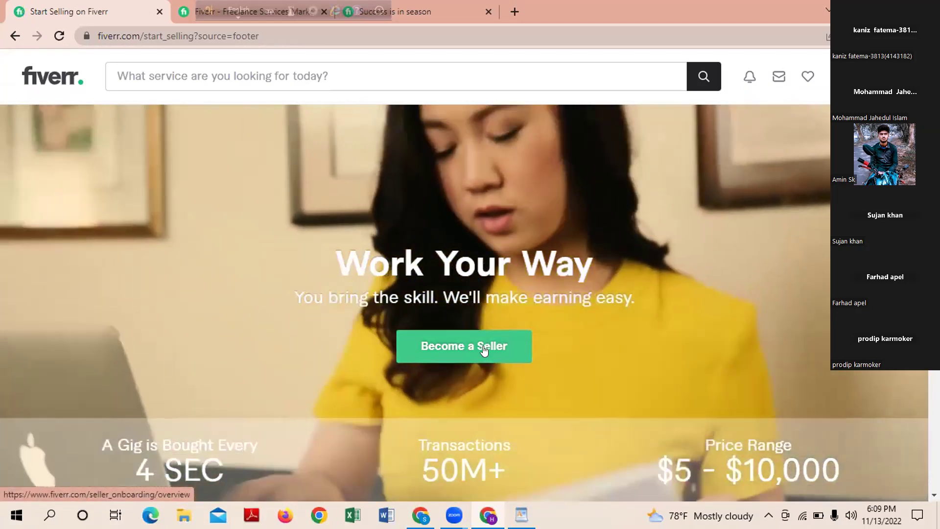
# Start seller onboarding and continue past the overview, do's and don'ts pages to Personal Info
pyautogui.click(484, 350)
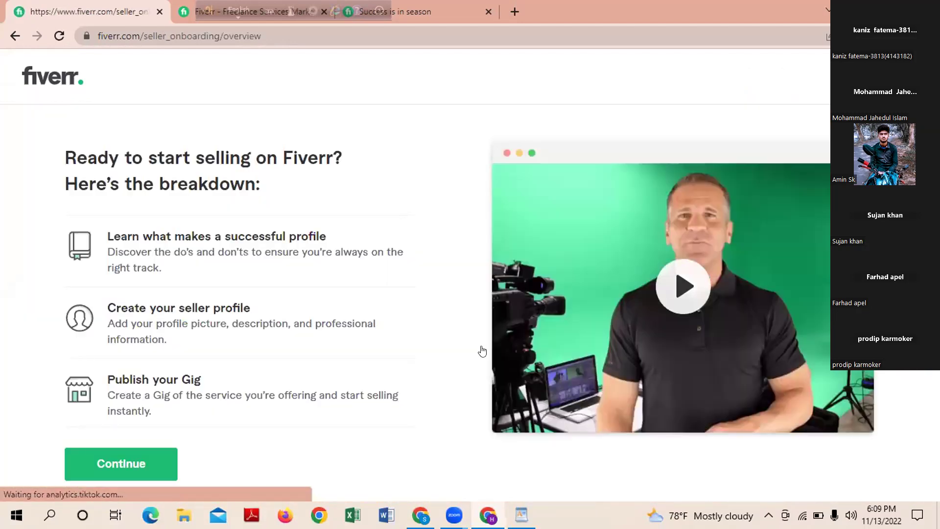
pyautogui.click(138, 467)
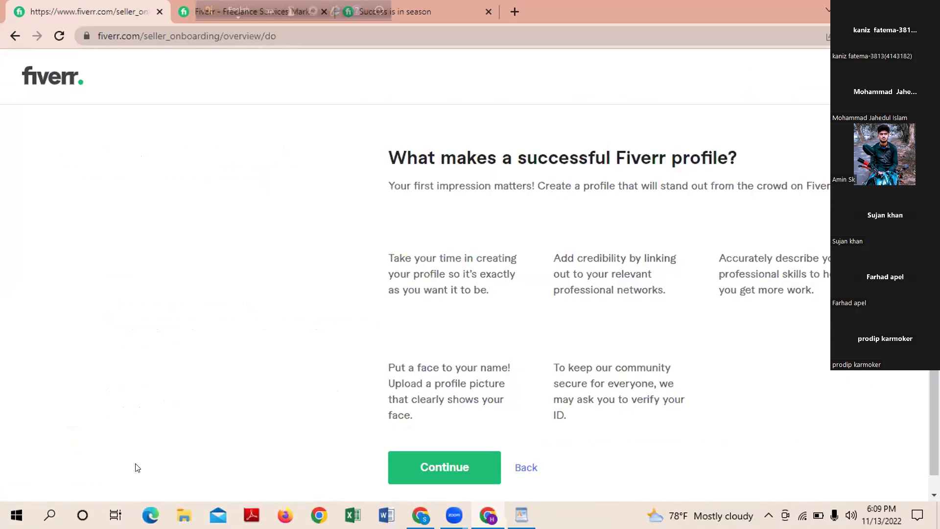
pyautogui.click(444, 467)
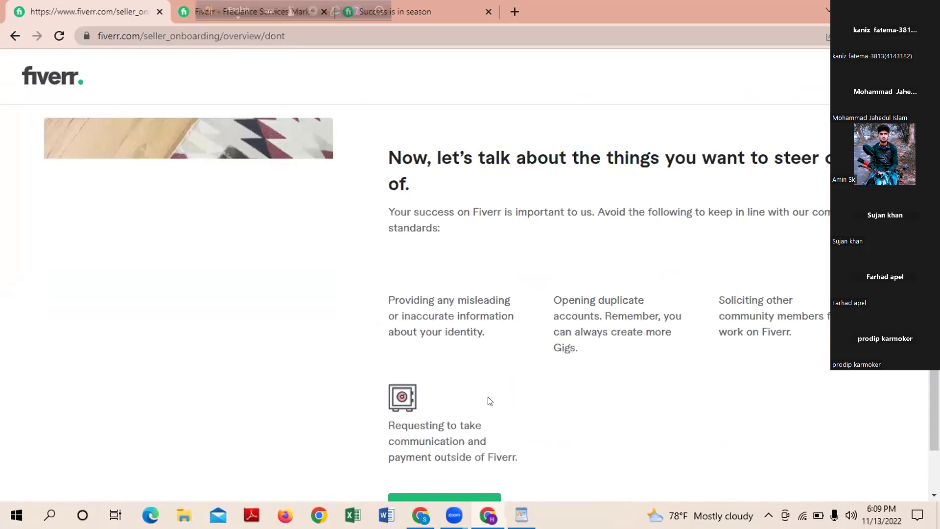
pyautogui.scroll(-1, 521, 406)
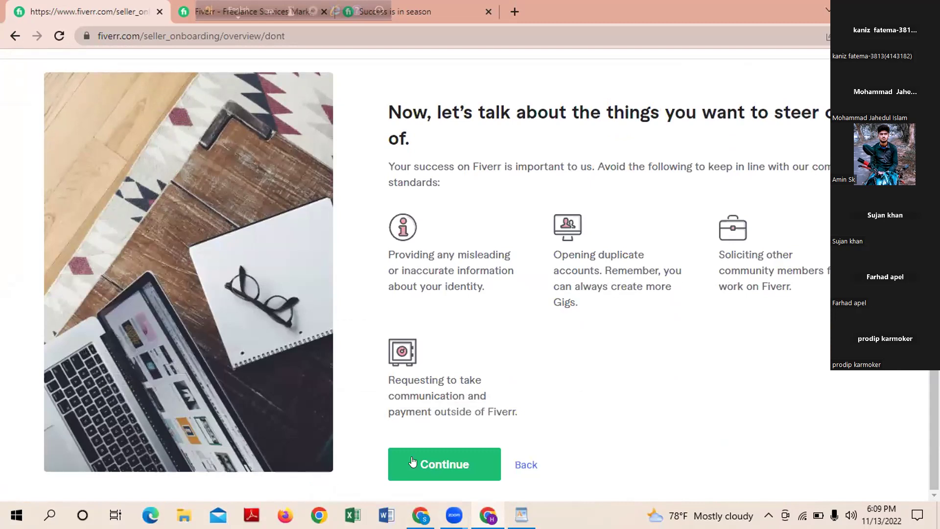
pyautogui.click(436, 468)
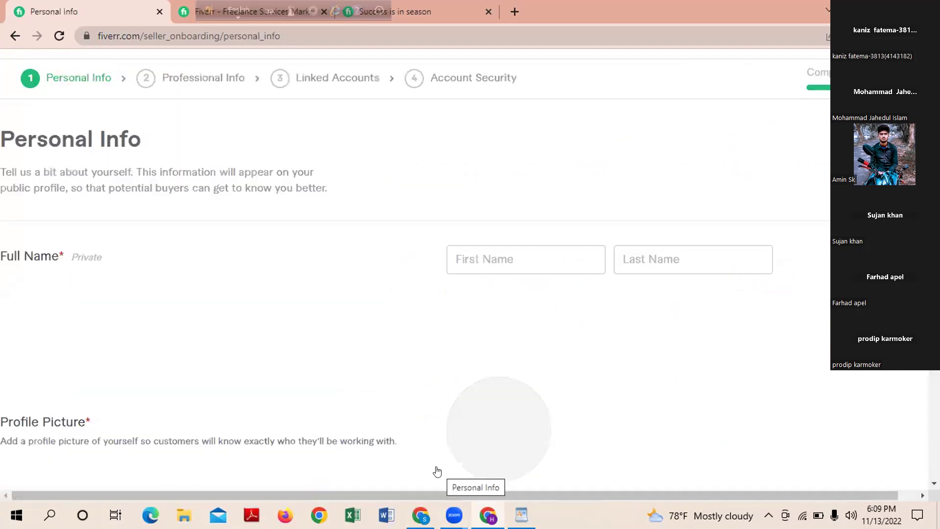
# Fill in the seller's first name and last name on the Personal Info step
pyautogui.click(528, 252)
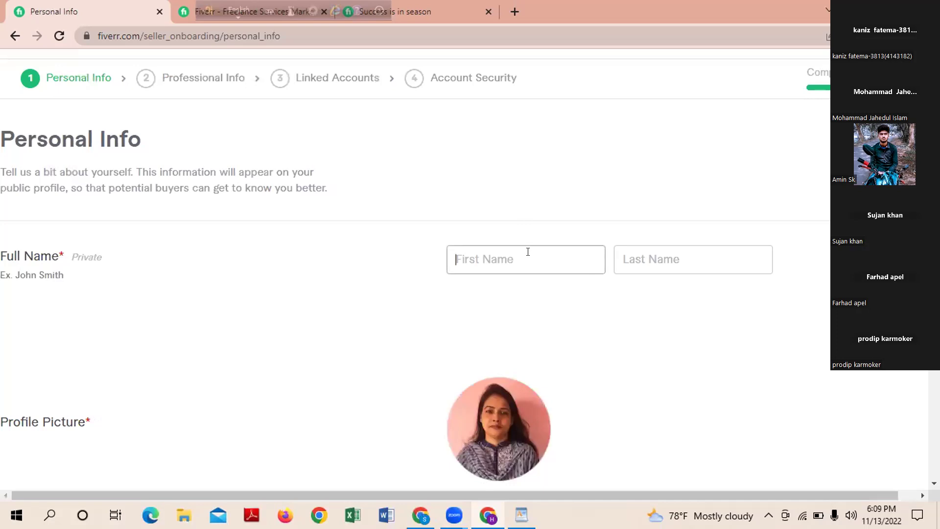
pyautogui.press('Tab')
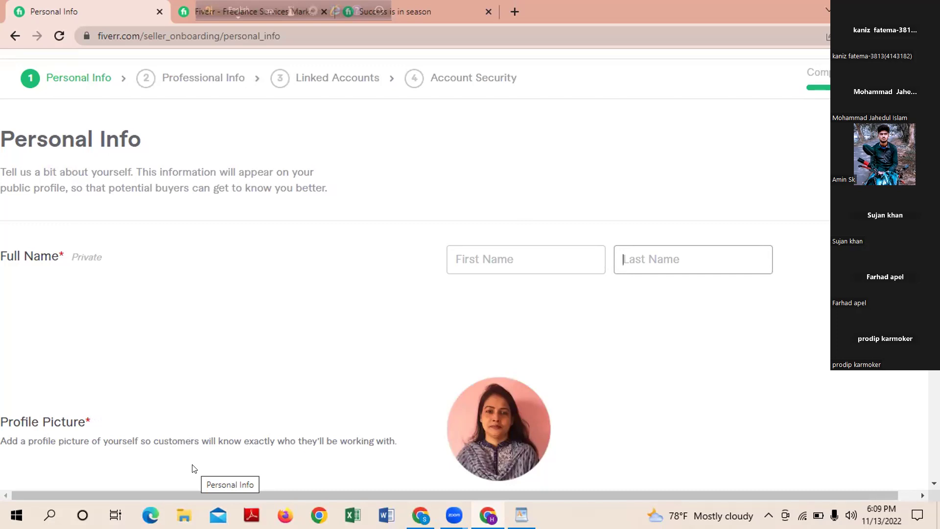
pyautogui.click(521, 262)
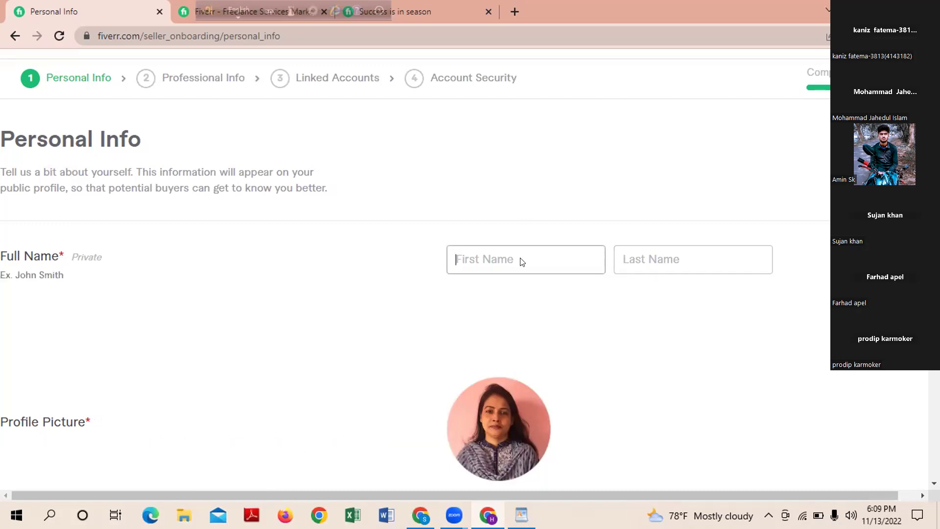
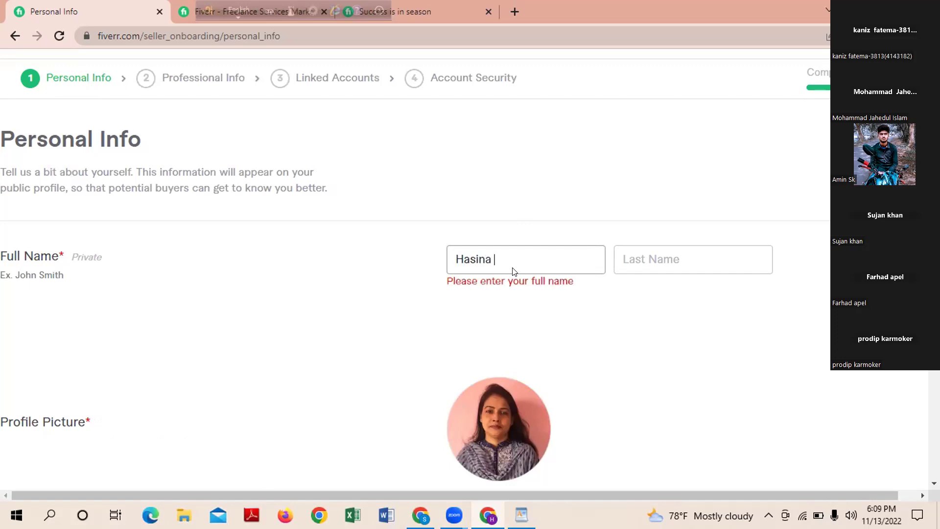
pyautogui.click(685, 257)
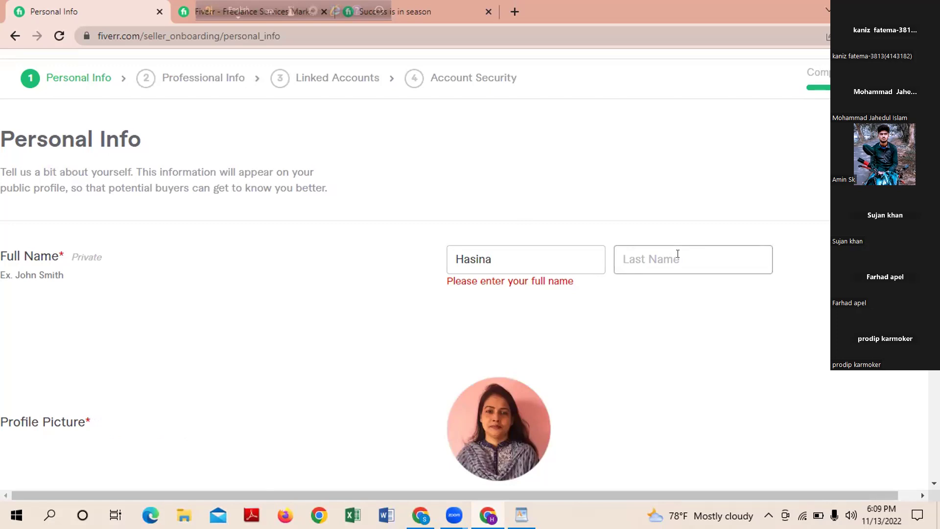
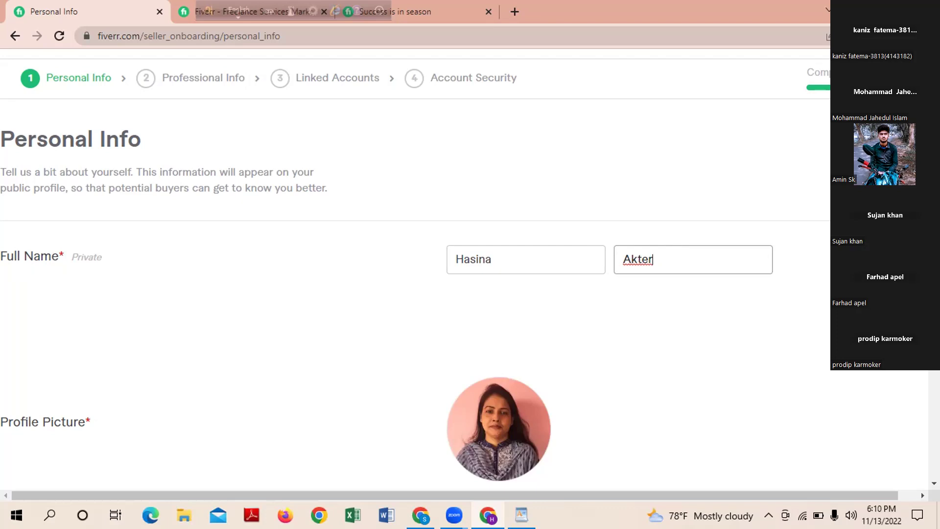
# Remove the extra space in the description's closing 'Thank You' line and continue to Professional Info
pyautogui.scroll(-1, 416, 264)
pyautogui.scroll(-8, 918, 398)
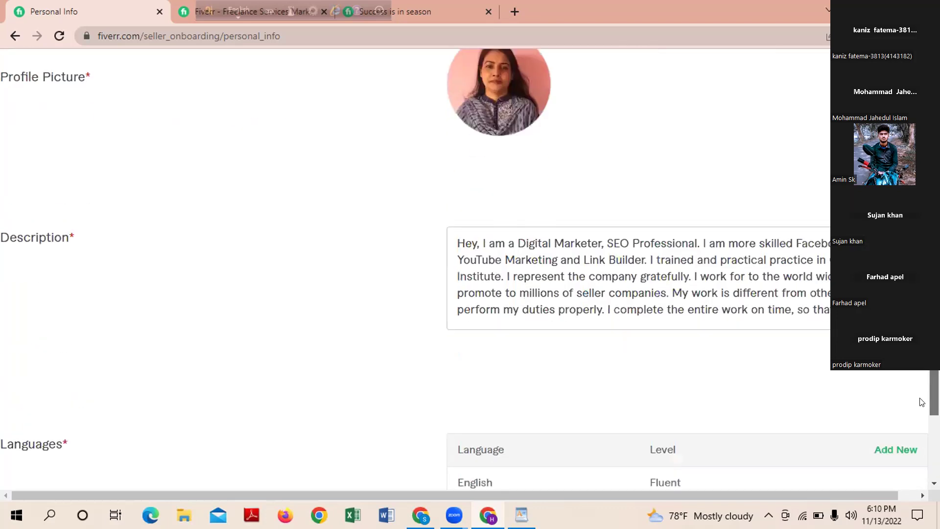
pyautogui.scroll(-2, 917, 473)
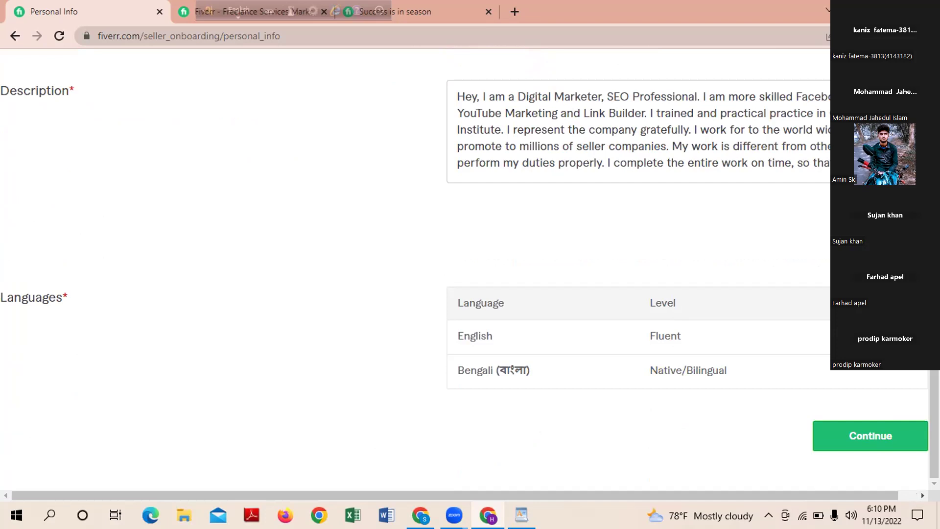
pyautogui.scroll(-3, 639, 131)
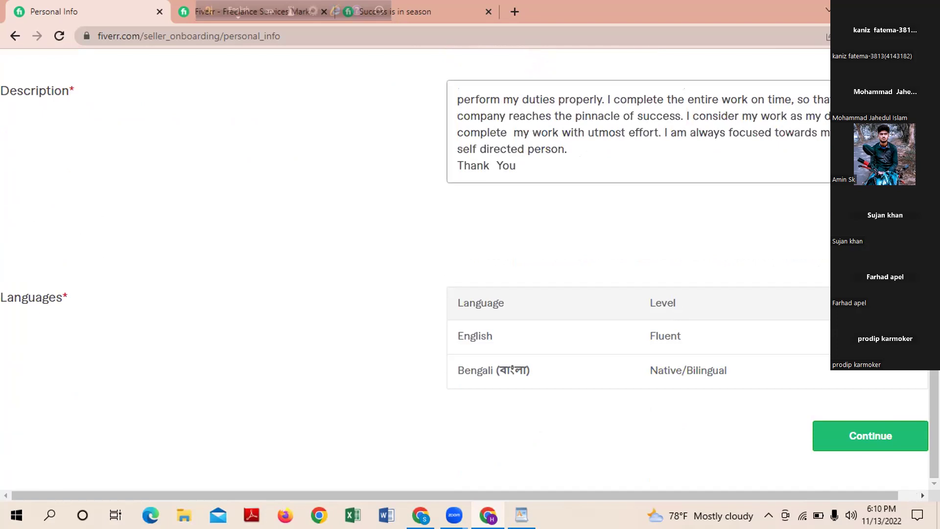
pyautogui.click(496, 165)
pyautogui.press('BackSpace')
pyautogui.click(520, 165)
pyautogui.click(863, 435)
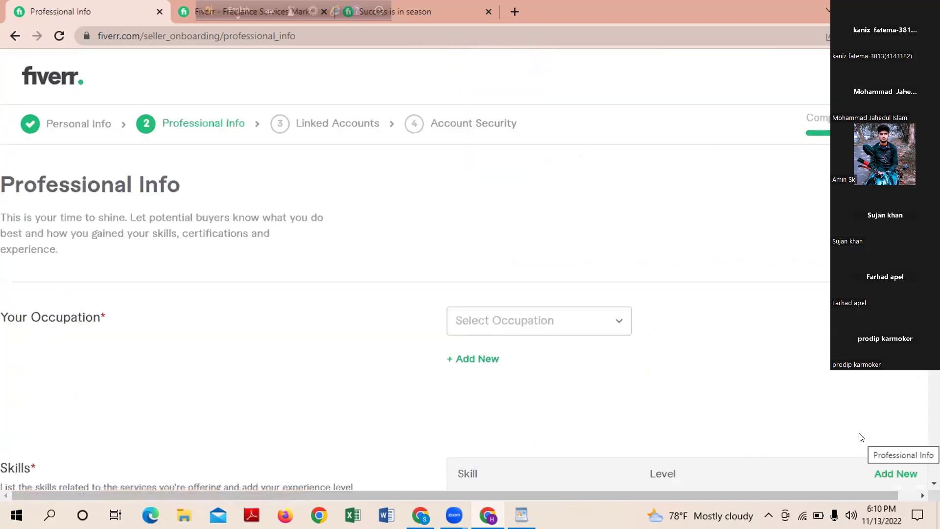
# Set the occupation to Digital Marketing, from 2022 to 2022
pyautogui.scroll(-1, 719, 336)
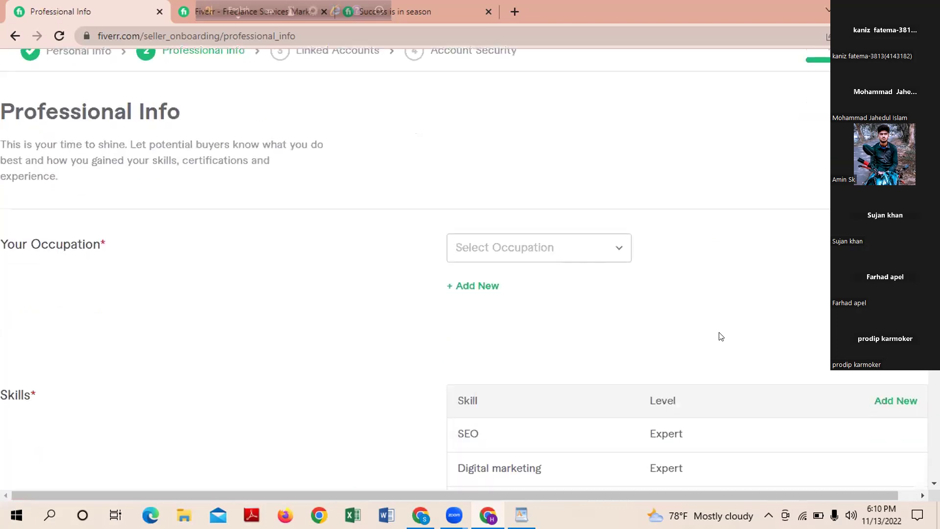
pyautogui.scroll(-1, 719, 336)
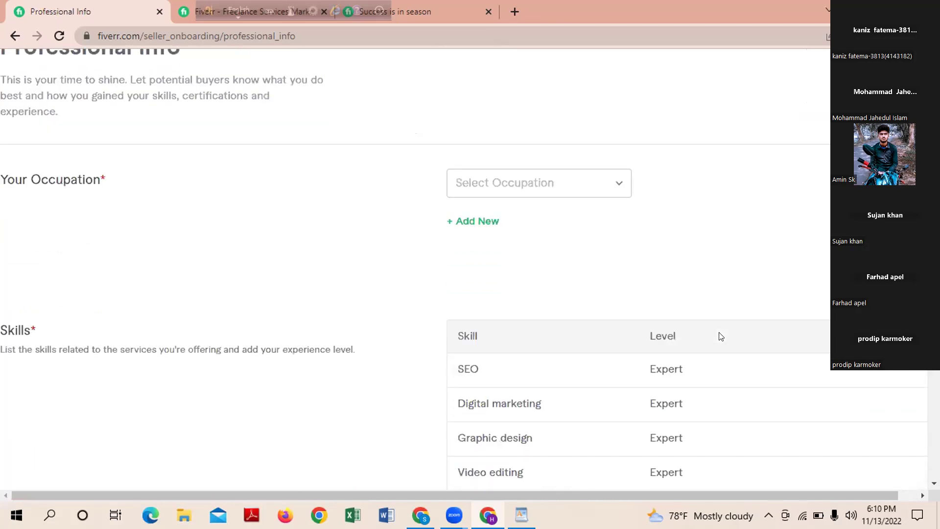
pyautogui.click(613, 185)
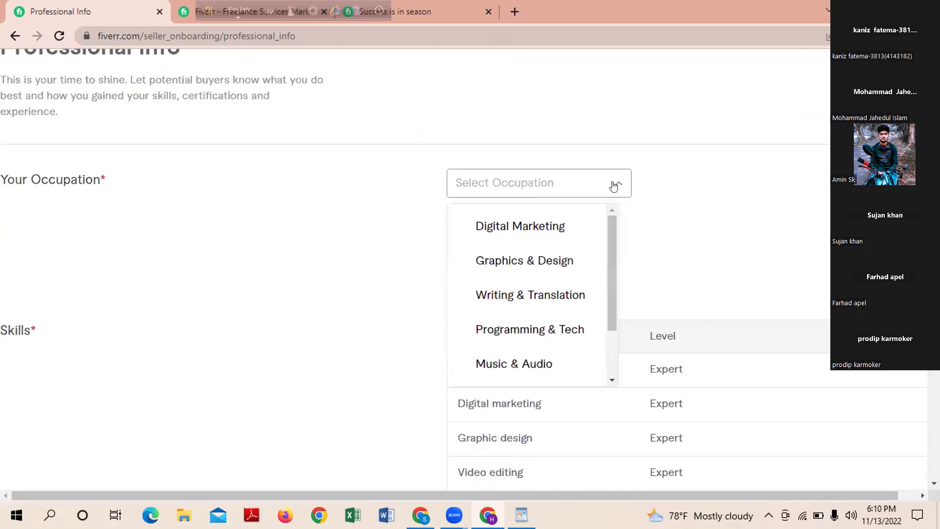
pyautogui.click(532, 228)
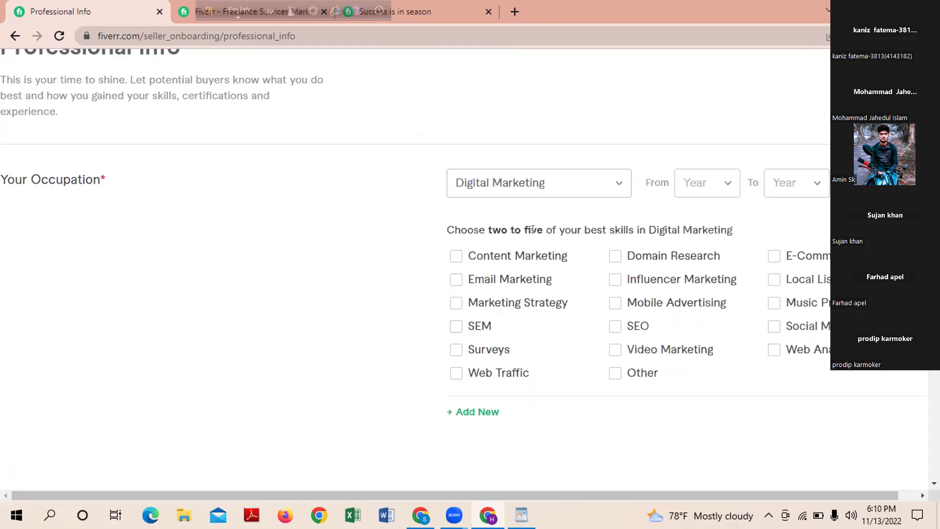
pyautogui.click(729, 184)
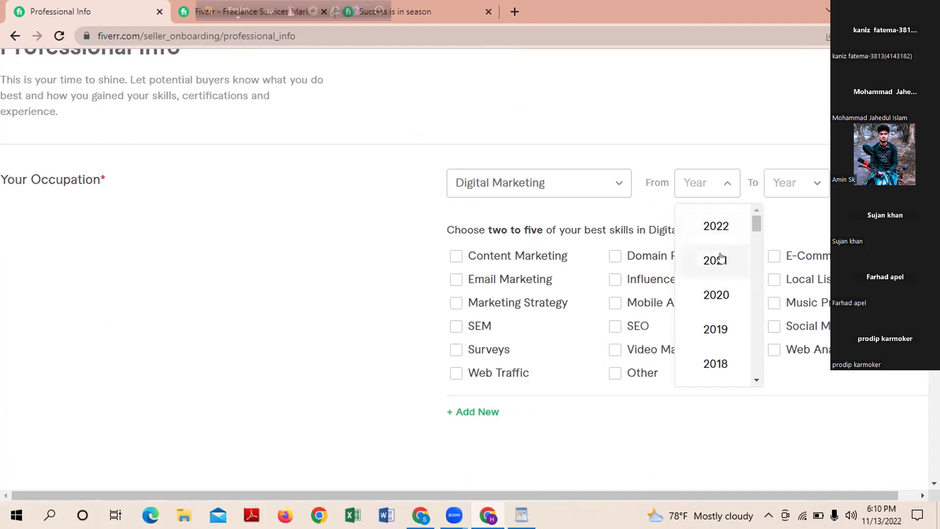
pyautogui.click(715, 227)
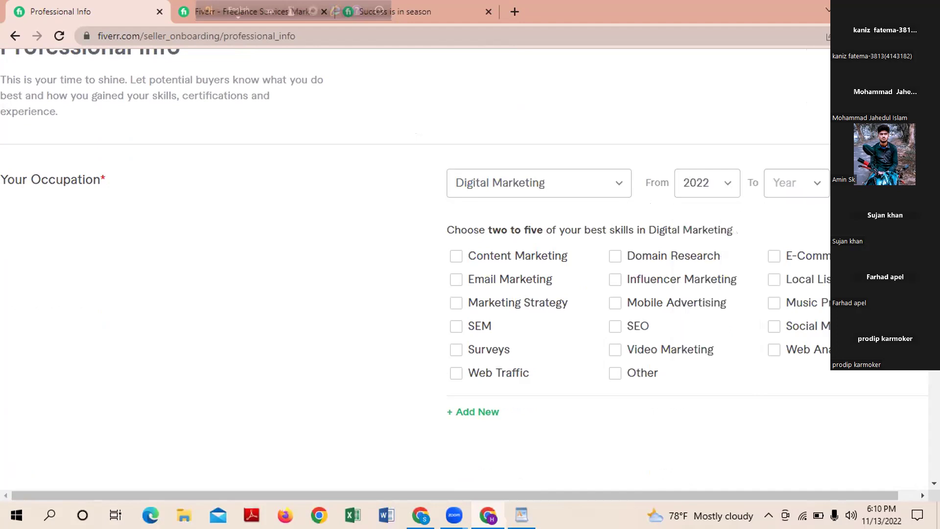
pyautogui.click(813, 185)
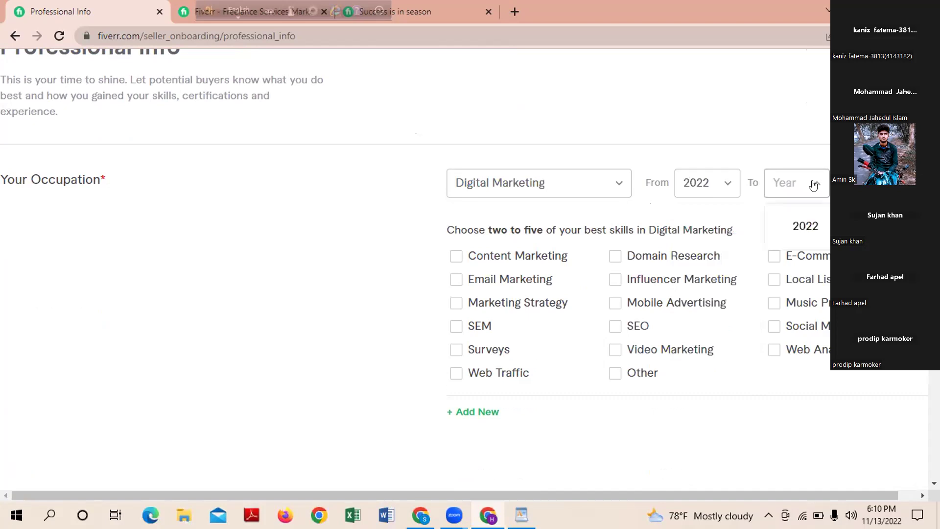
pyautogui.click(810, 227)
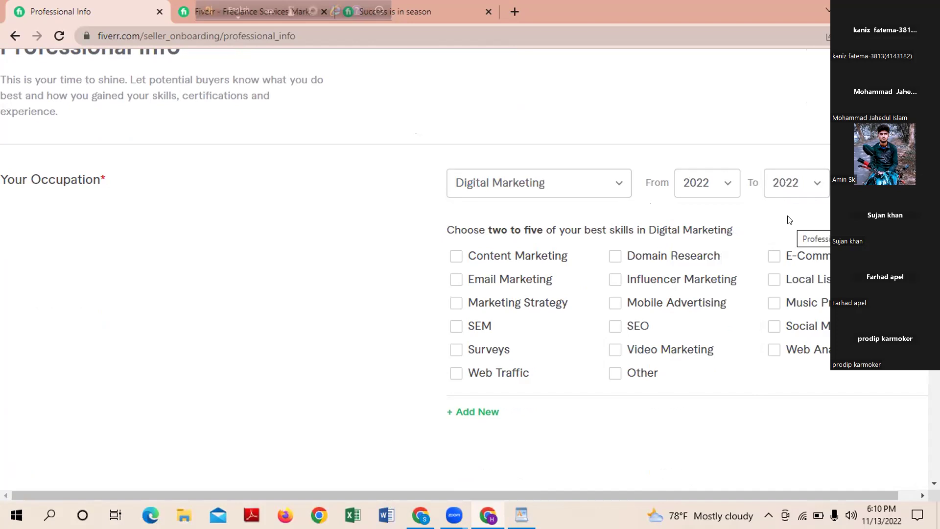
# Tick the skills Video Marketing, SEO, Social Media, Marketing Strategy and Other
pyautogui.click(612, 351)
pyautogui.click(614, 327)
pyautogui.click(770, 326)
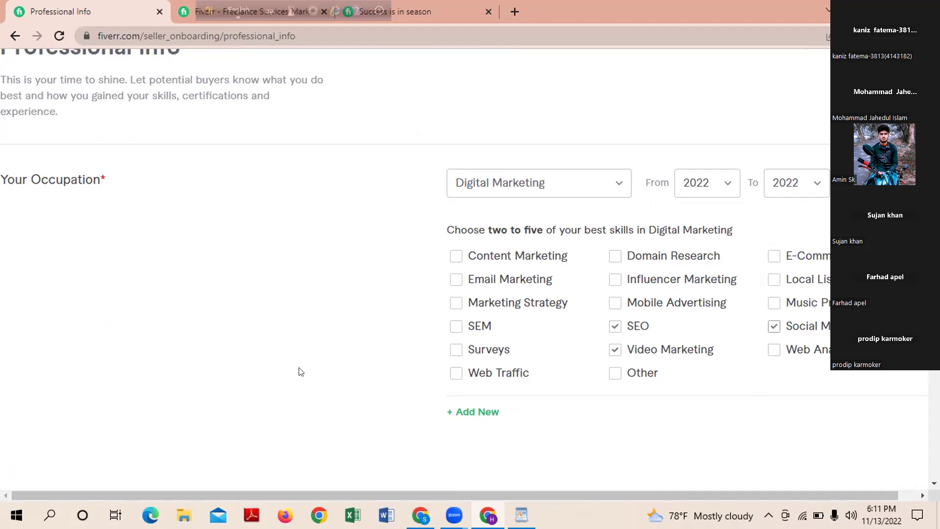
pyautogui.click(451, 304)
pyautogui.click(613, 375)
pyautogui.scroll(-12, 737, 389)
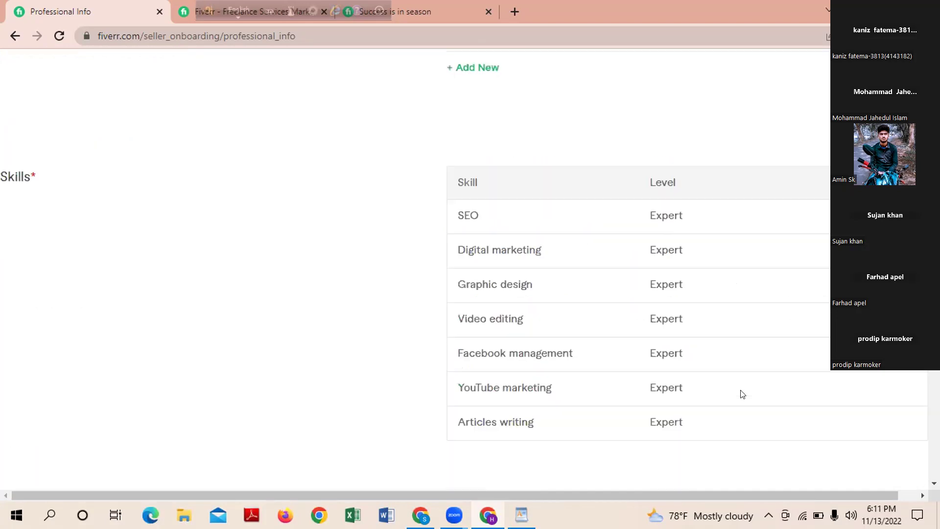
pyautogui.scroll(-4, 738, 389)
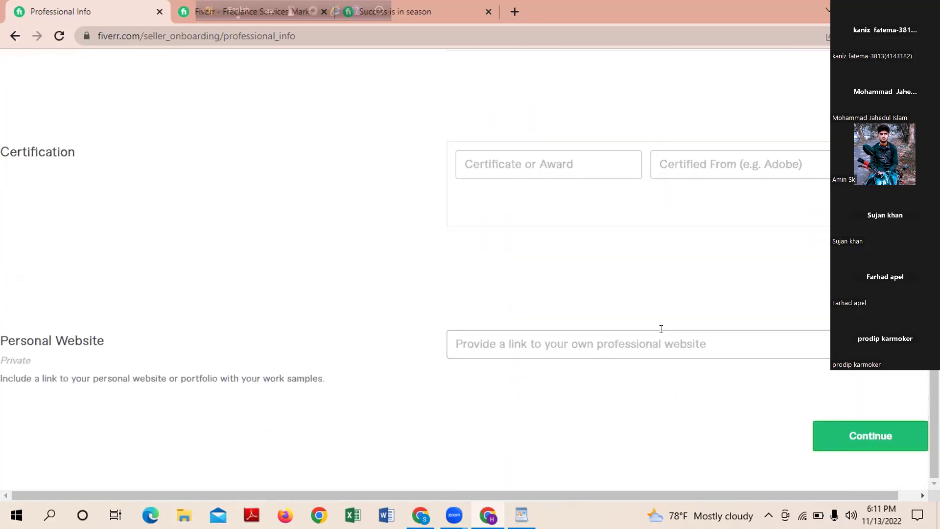
# Advance the Fiverr onboarding past Professional Info and Linked Accounts to Account Security
pyautogui.click(865, 439)
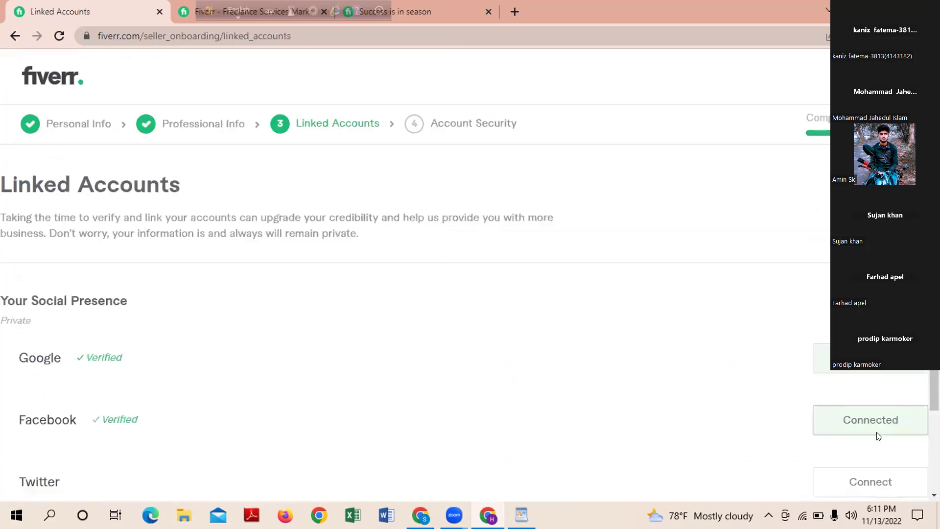
pyautogui.scroll(-2, 672, 378)
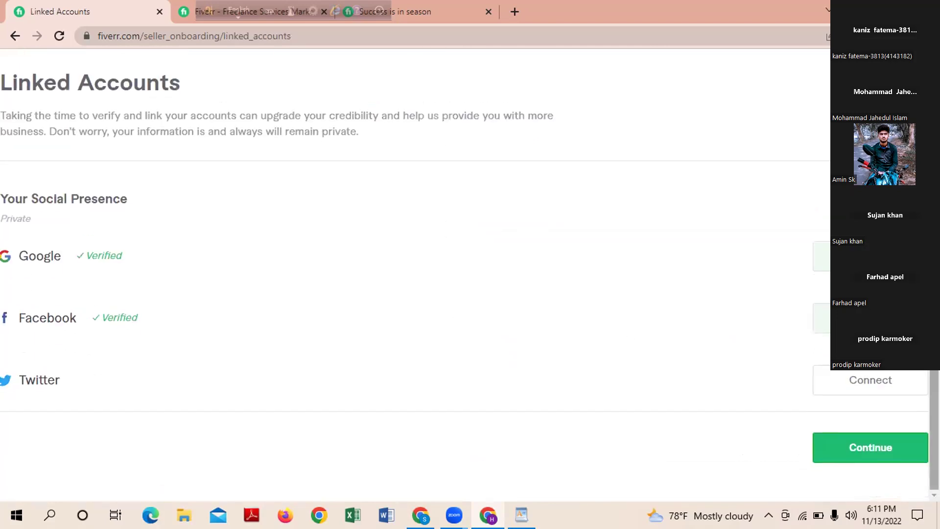
pyautogui.click(870, 455)
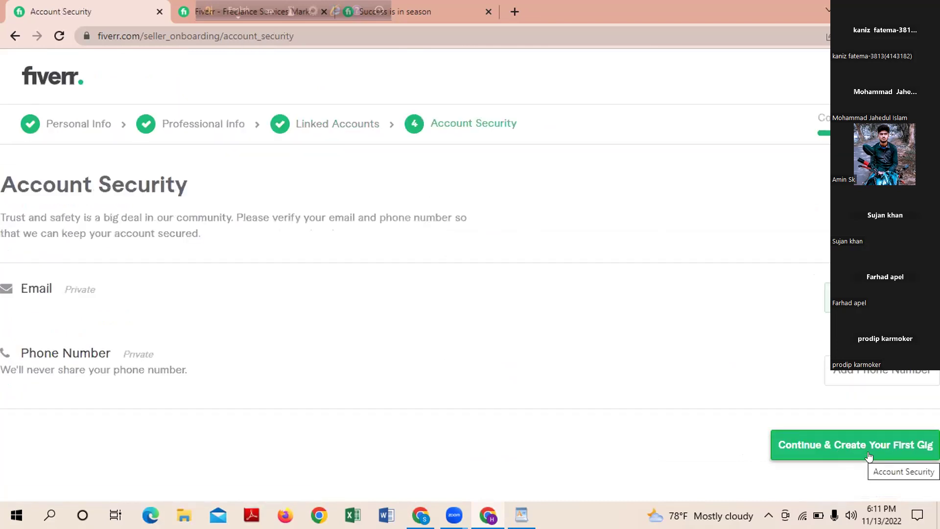
# Start phone verification with Bangladesh (+880) as the country, leaving the number blank
pyautogui.click(887, 374)
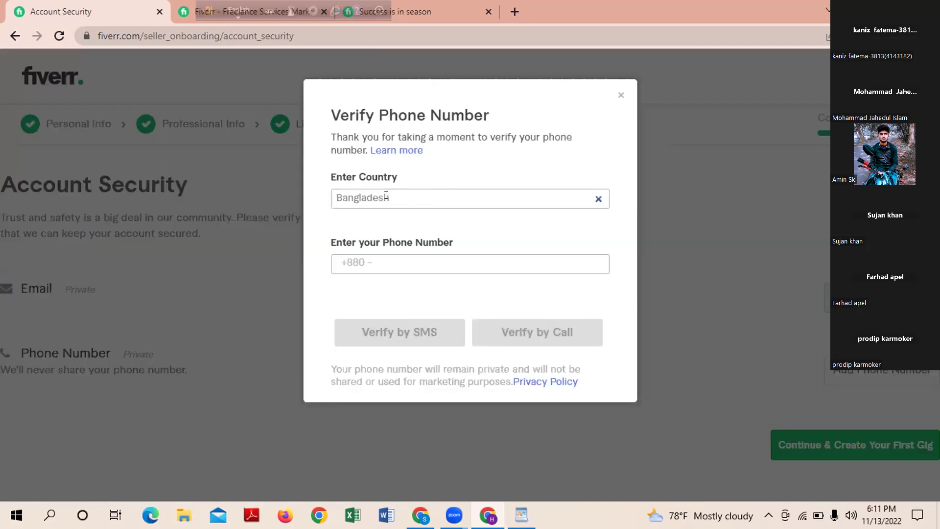
pyautogui.click(405, 195)
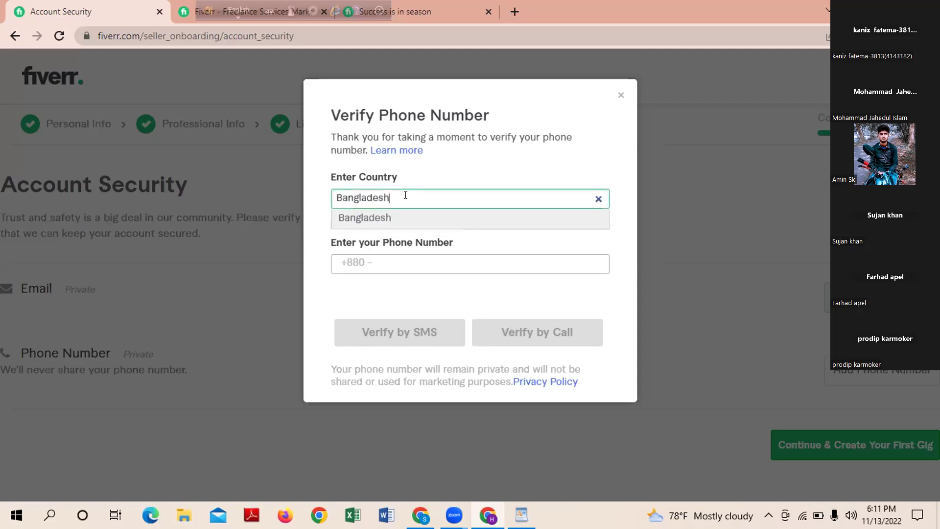
pyautogui.click(400, 261)
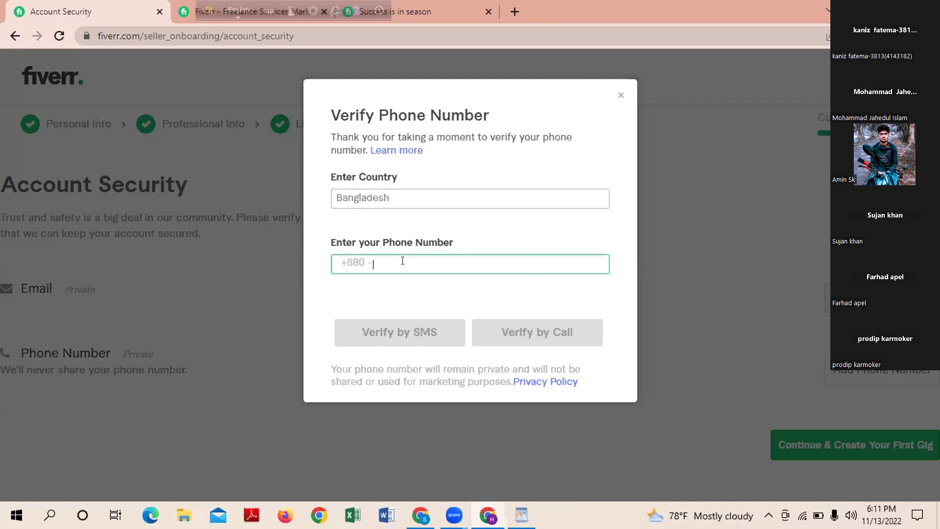
pyautogui.click(426, 224)
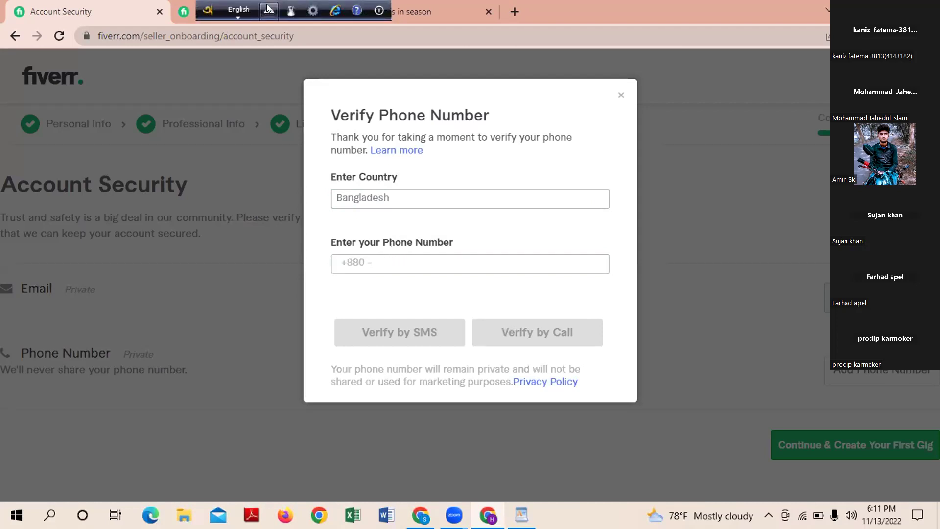
# Load youtube.com in a new browser tab from the Google search box
pyautogui.click(513, 11)
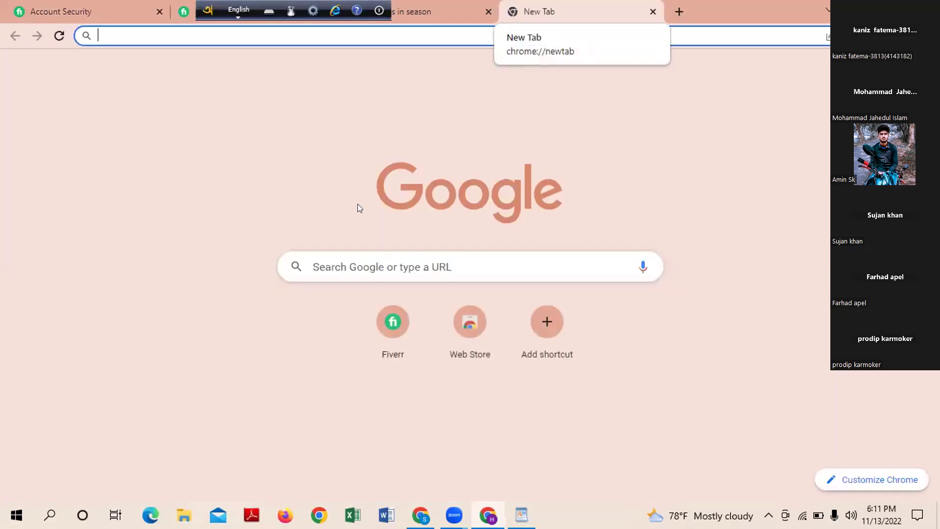
pyautogui.click(414, 261)
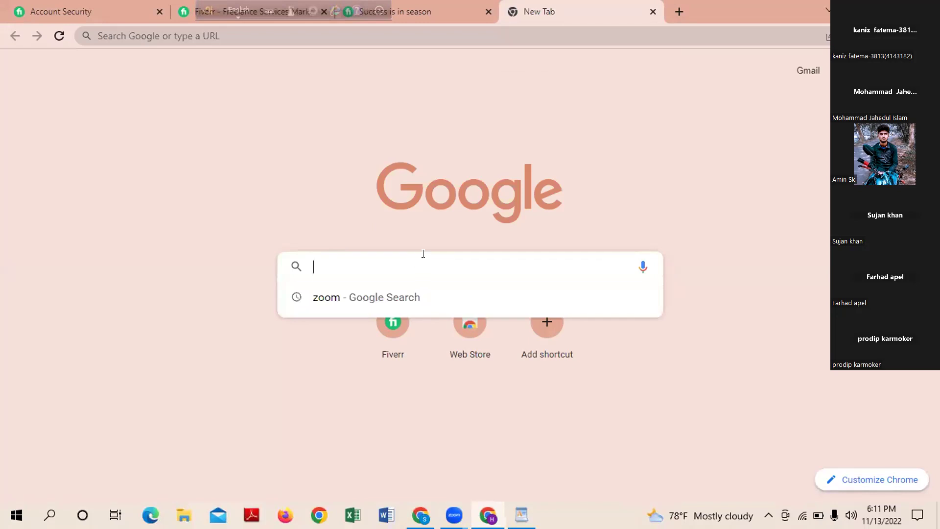
pyautogui.write('youtub')
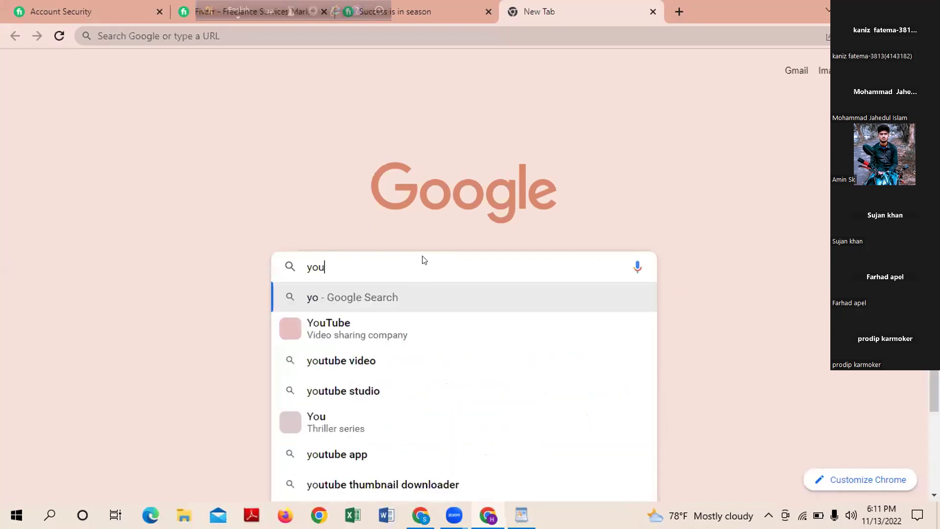
pyautogui.write('e.com')
pyautogui.press('Return')
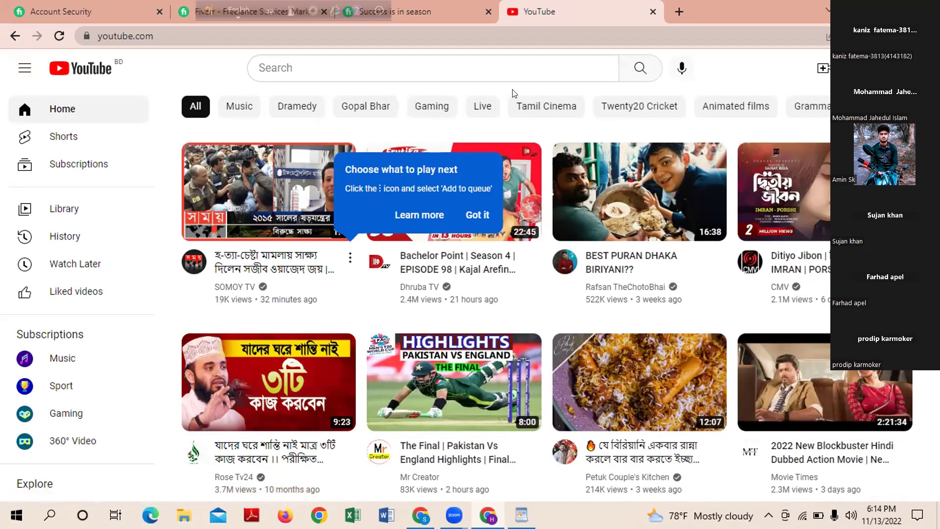
# Dismiss YouTube's 'Choose what to play next' tip and the notification permission prompt
pyautogui.click(478, 214)
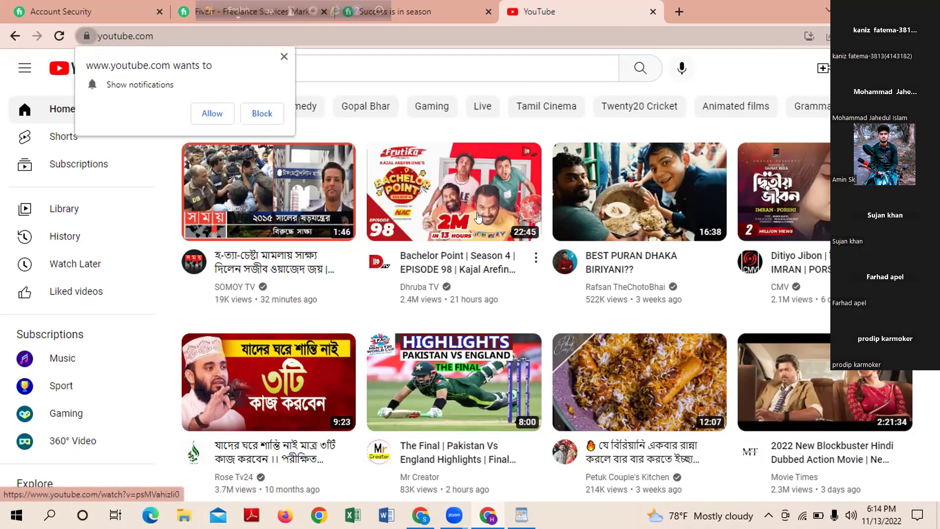
pyautogui.click(282, 56)
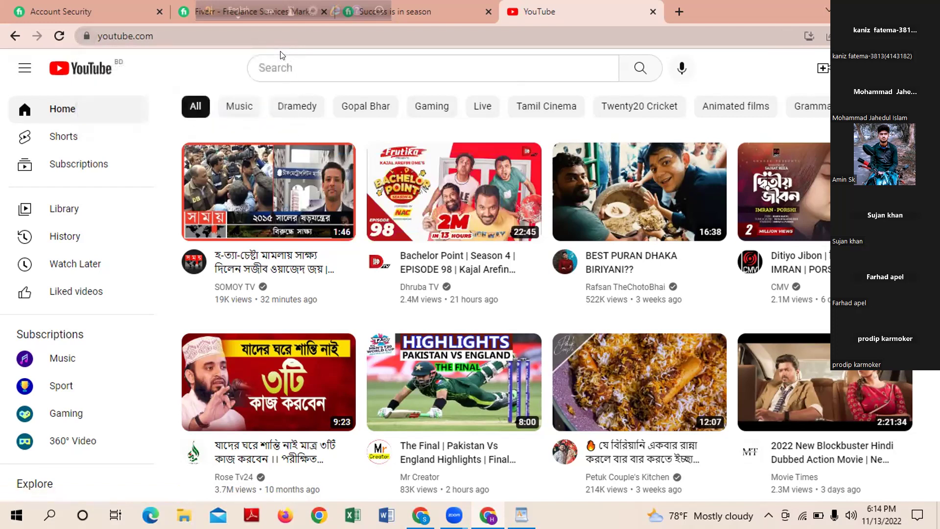
# Search YouTube for 'photoshop download 2021 crack'
pyautogui.click(383, 69)
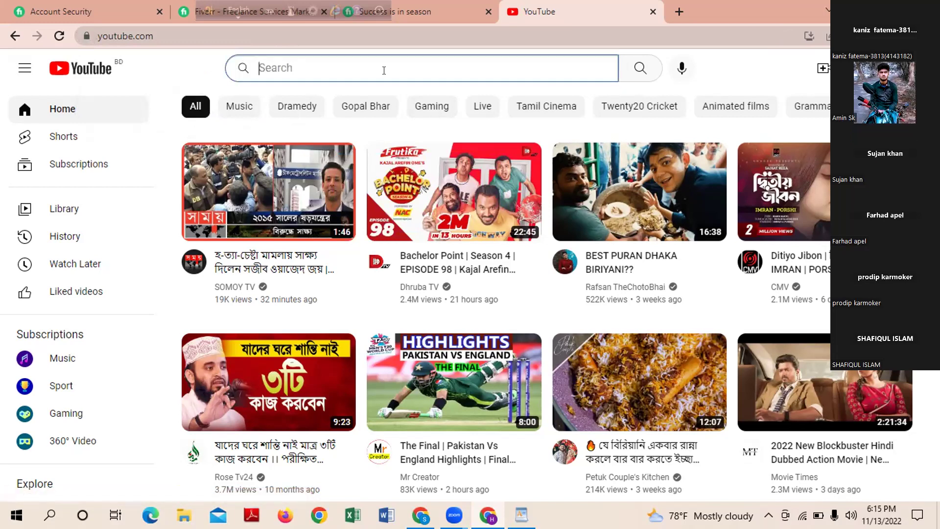
pyautogui.write('photos')
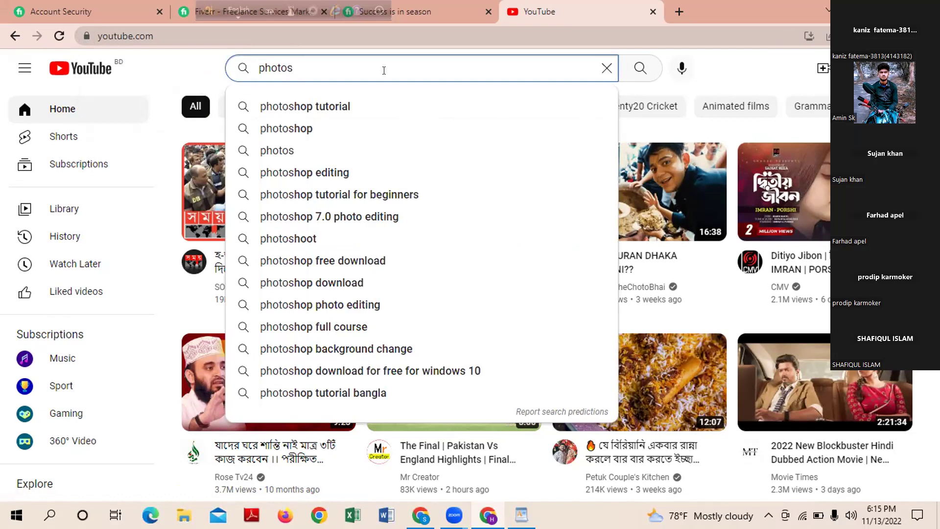
pyautogui.write('h')
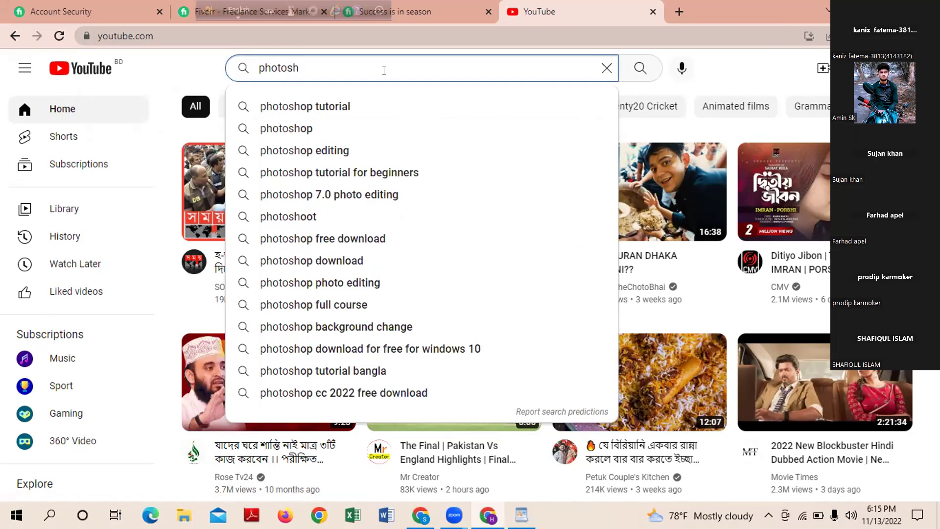
pyautogui.write('op don')
pyautogui.press('BackSpace')
pyautogui.write('w')
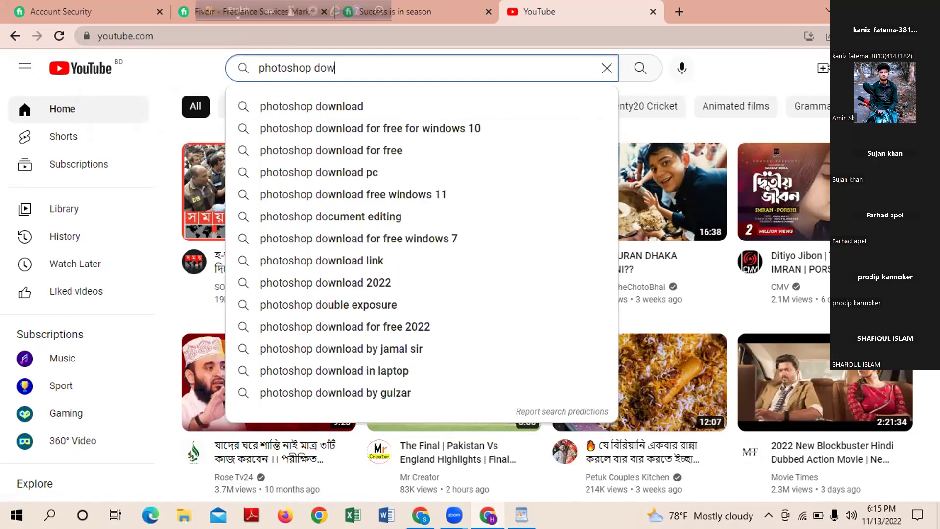
pyautogui.write('nload')
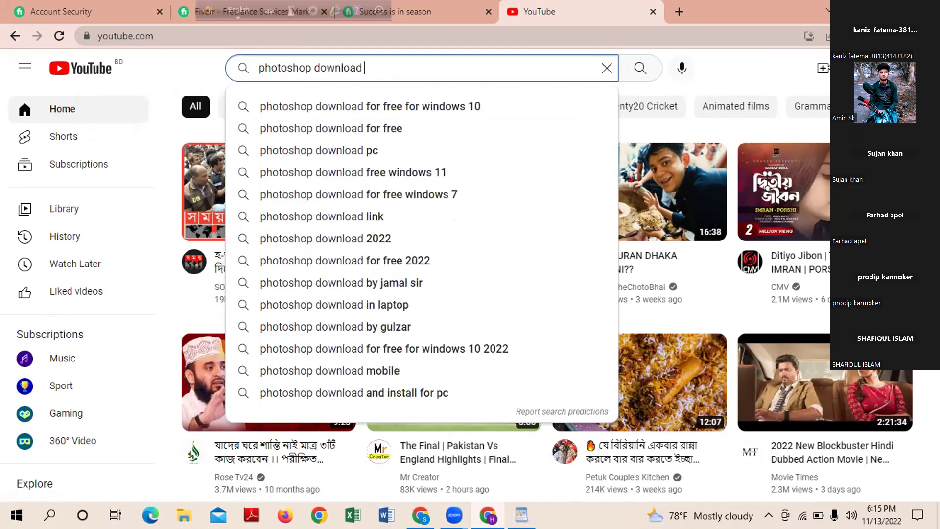
pyautogui.write(' 2021')
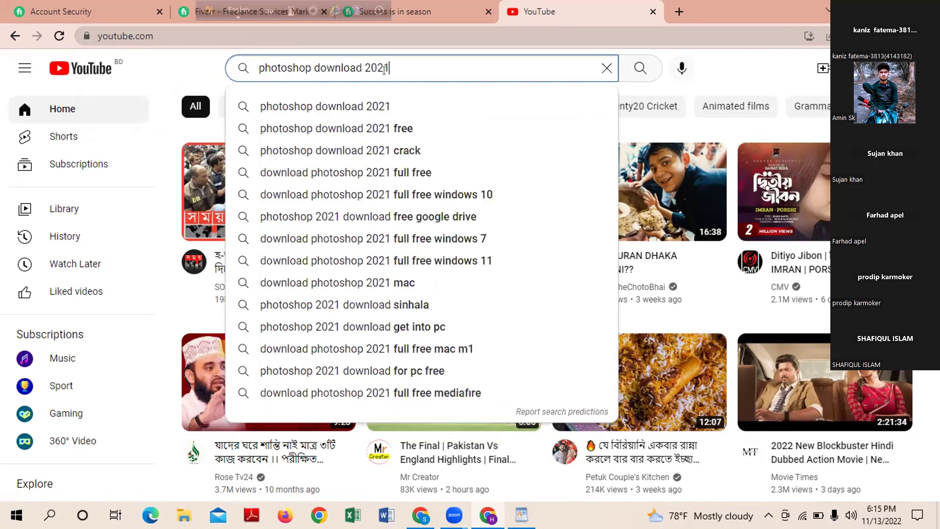
pyautogui.write(' crack')
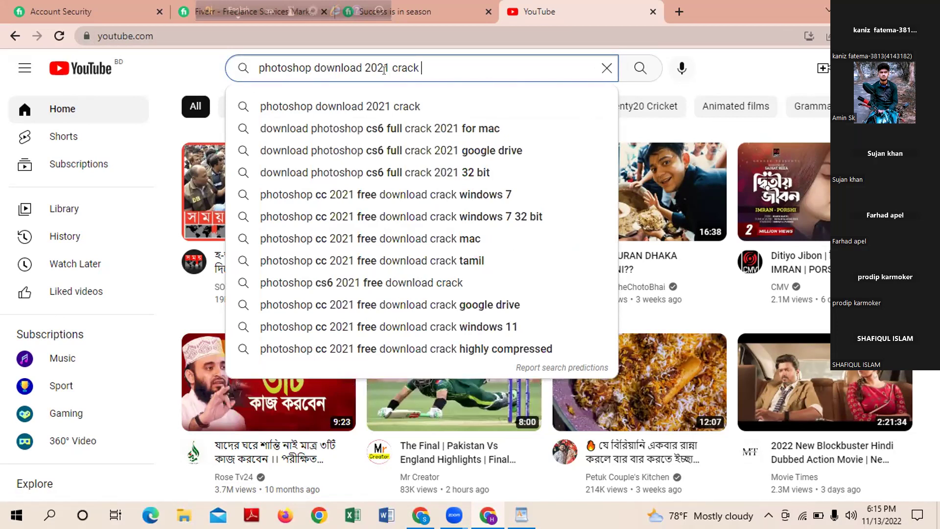
pyautogui.press('Return')
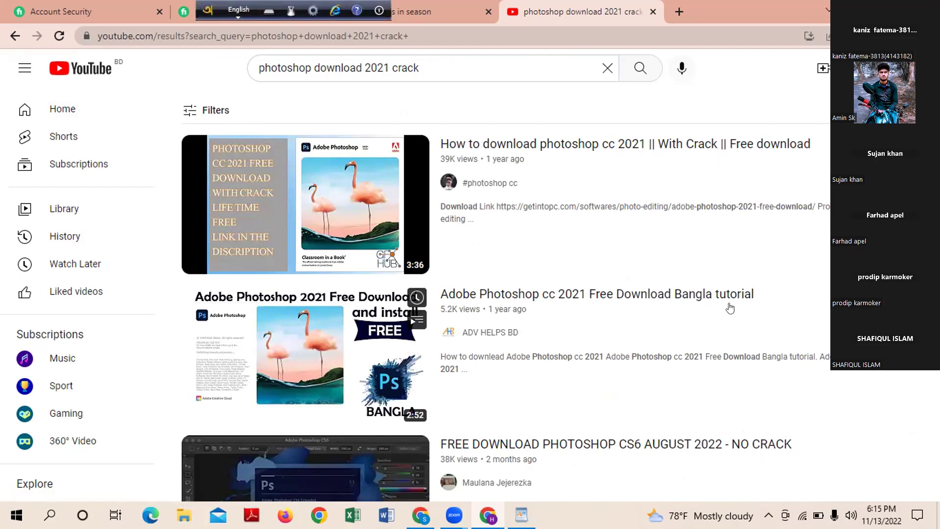
# Open and pause the 'FREE DOWNLOAD PHOTOSHOP CS6 AUGUST 2022 - NO CRACK' video, expanding its description
pyautogui.scroll(-4, 729, 307)
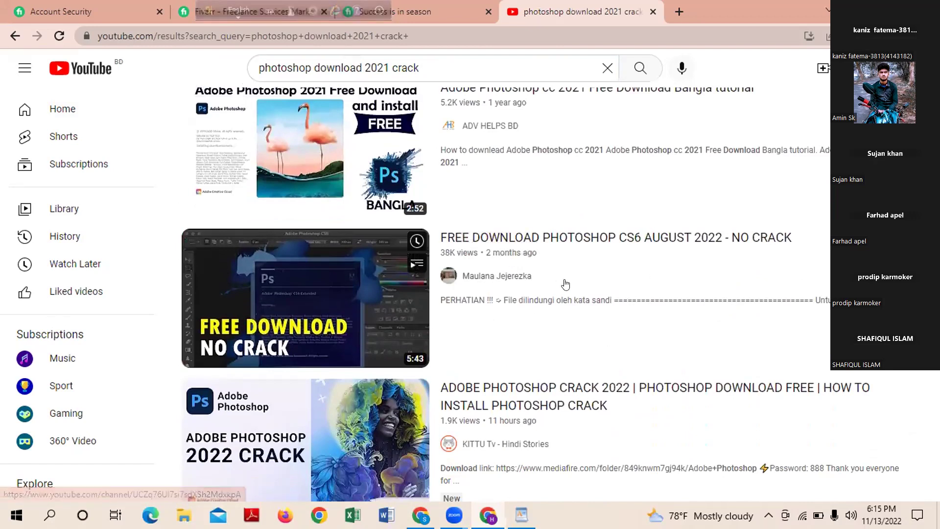
pyautogui.click(589, 238)
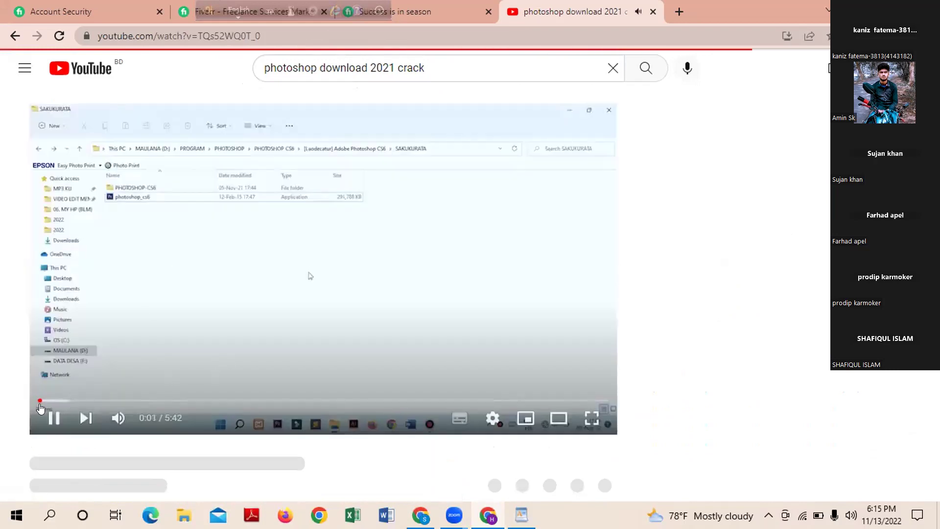
pyautogui.click(48, 419)
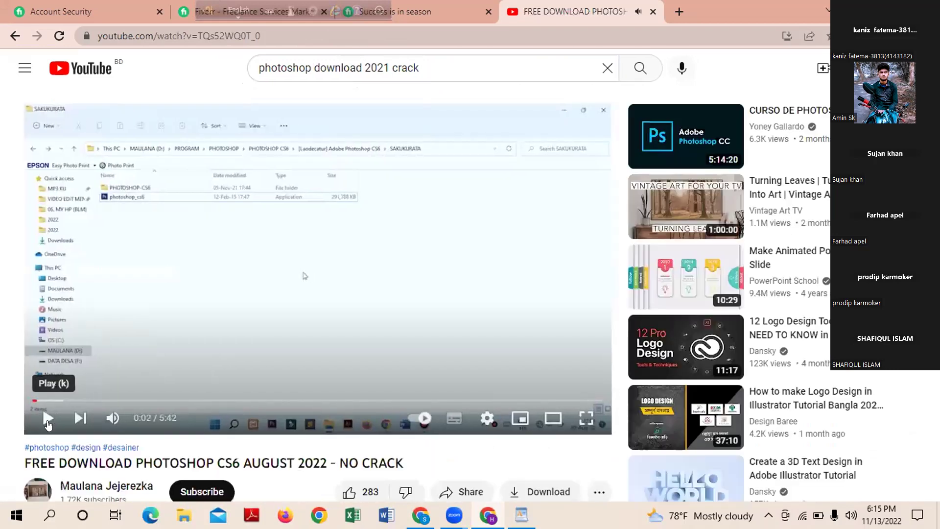
pyautogui.scroll(-10, 154, 409)
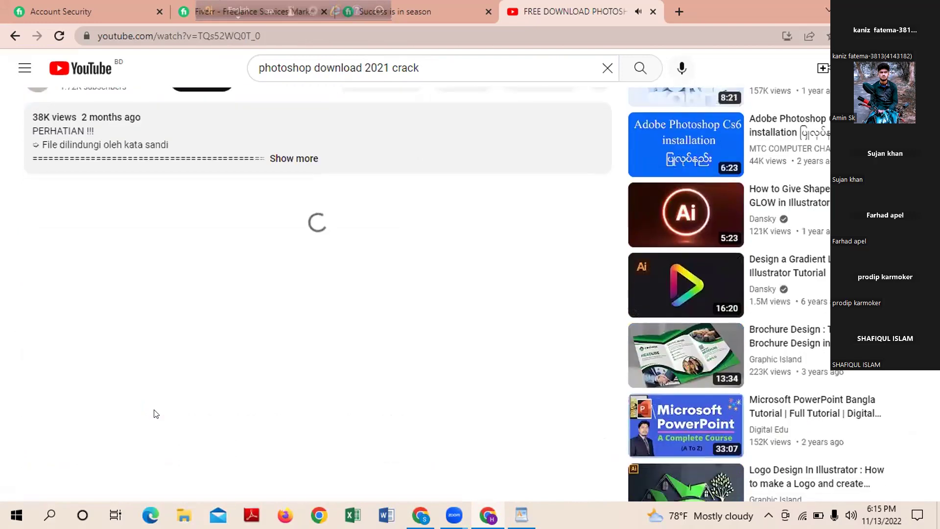
pyautogui.scroll(3, 269, 278)
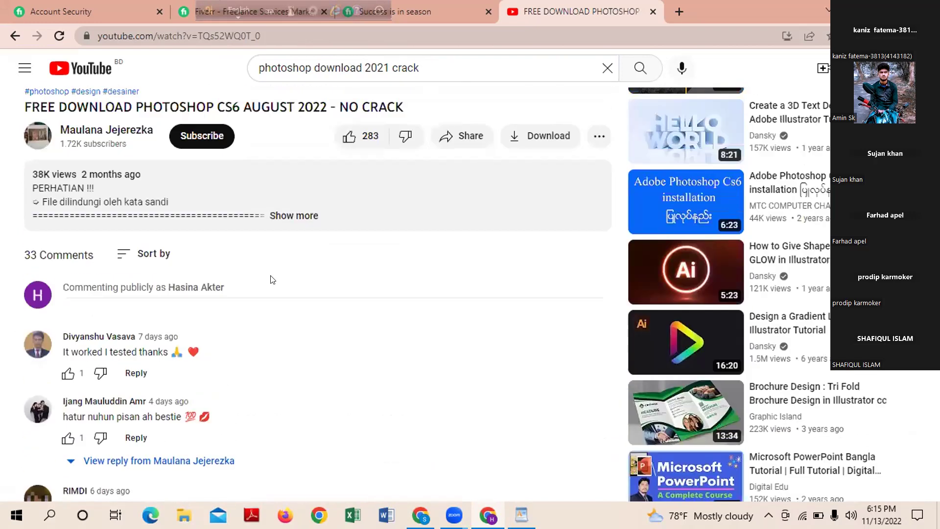
pyautogui.scroll(4, 273, 279)
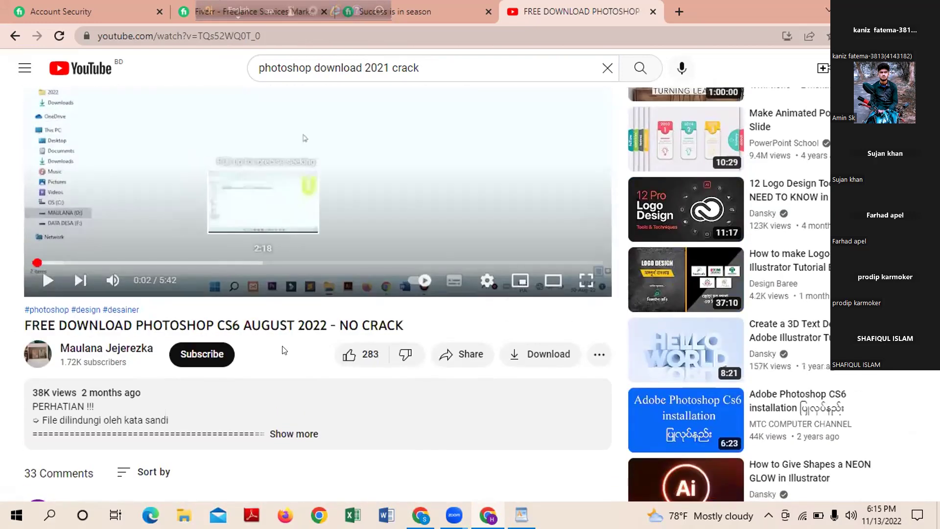
pyautogui.click(285, 431)
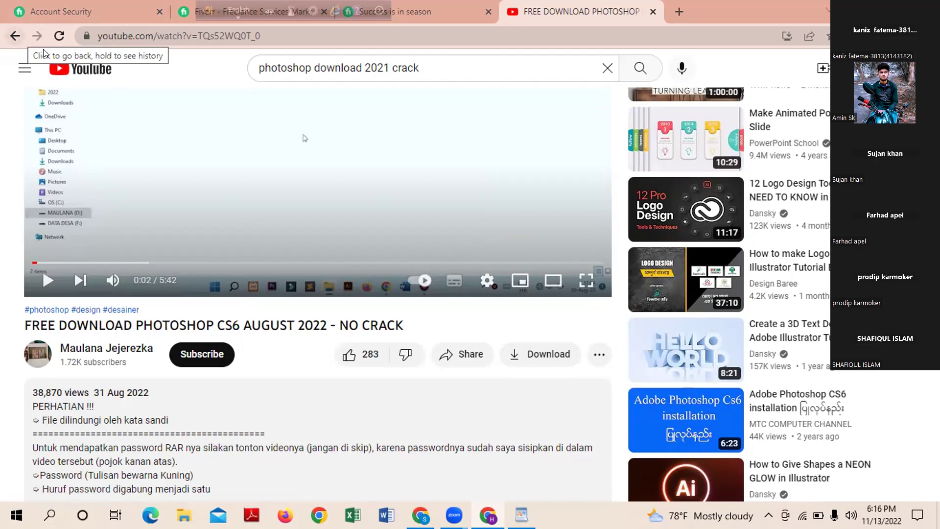
# Open the KITTU Tv 'ADOBE PHOTOSHOP CRACK 2022' video from the results, pause it, and reveal its MediaFire link
pyautogui.click(15, 37)
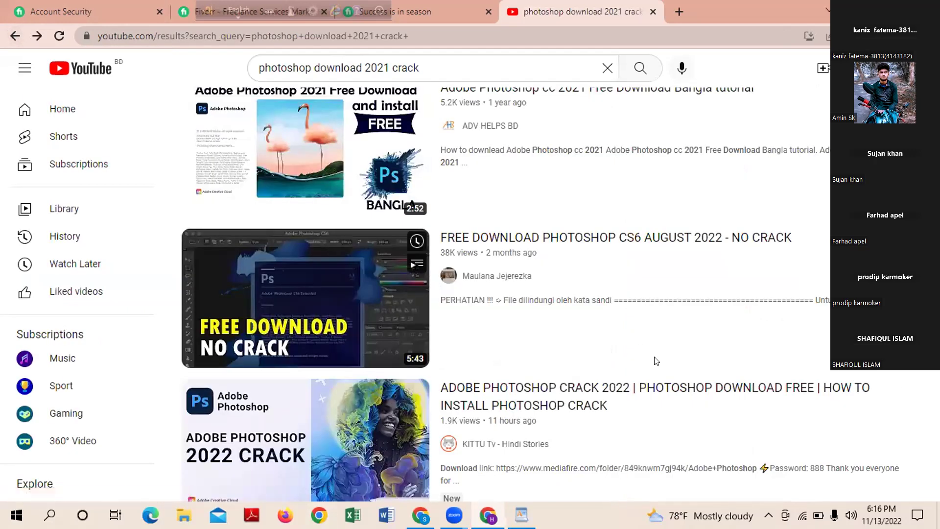
pyautogui.scroll(-4, 655, 364)
pyautogui.scroll(-7, 655, 364)
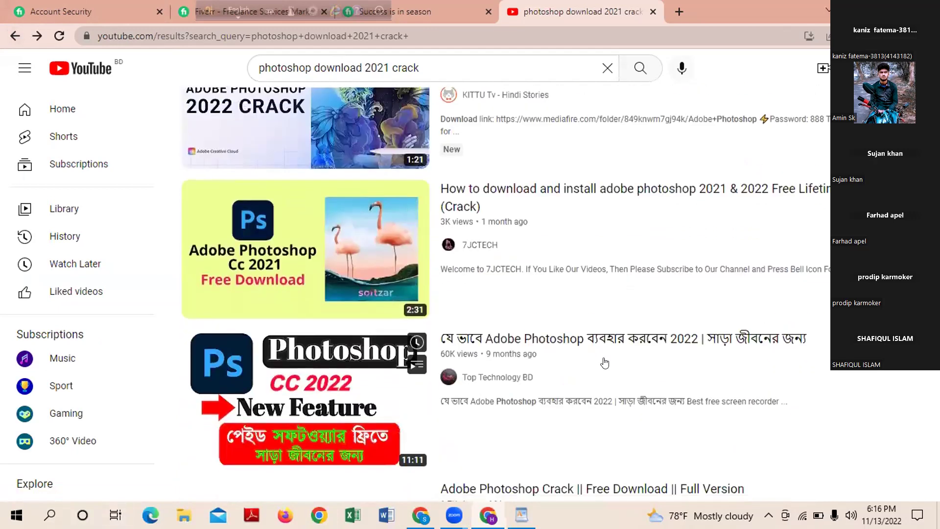
pyautogui.scroll(4, 597, 236)
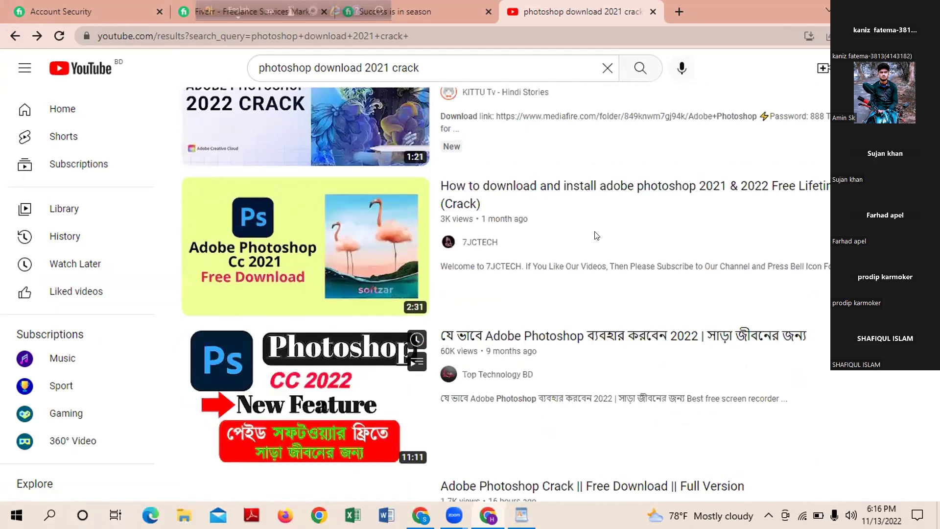
pyautogui.scroll(2, 597, 236)
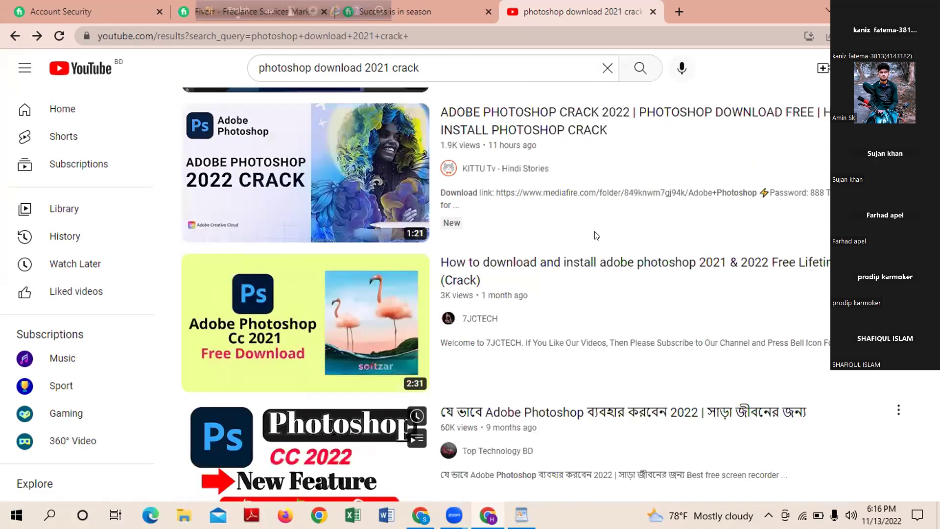
pyautogui.scroll(3, 596, 236)
pyautogui.scroll(1, 596, 236)
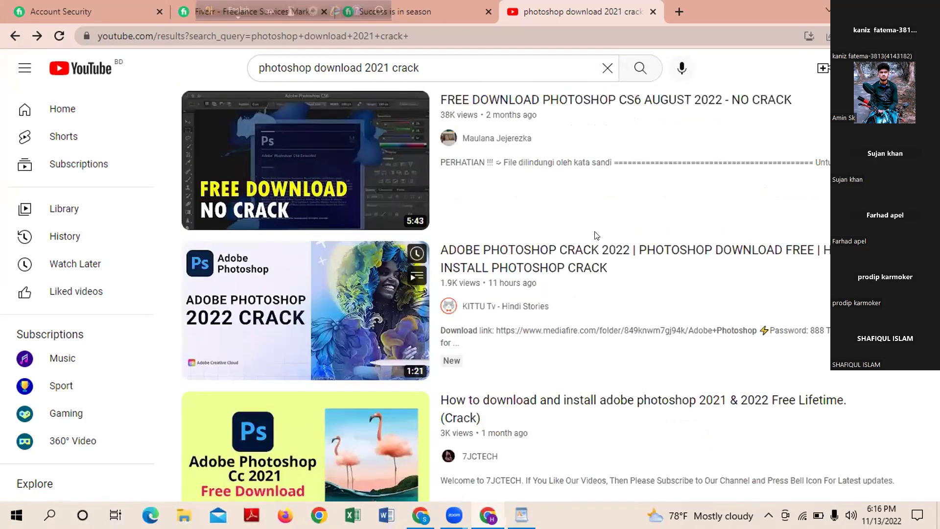
pyautogui.click(560, 326)
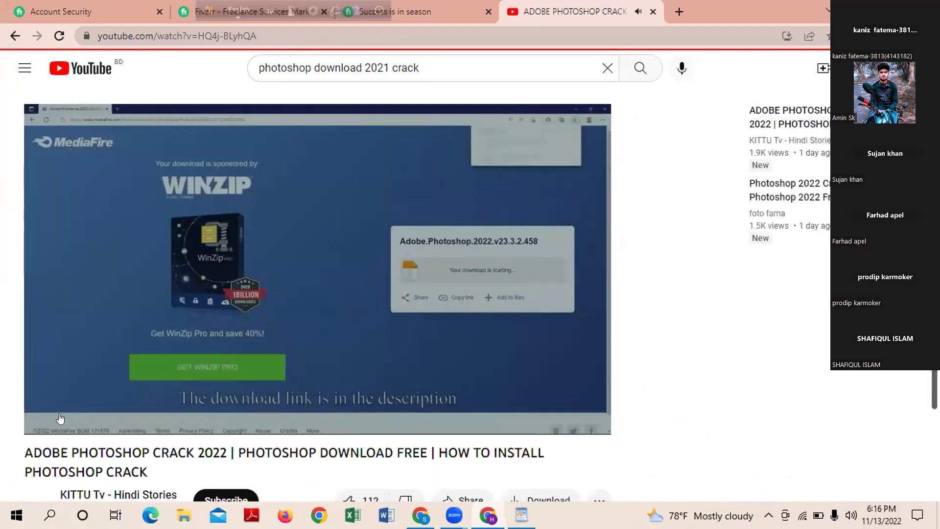
pyautogui.click(42, 418)
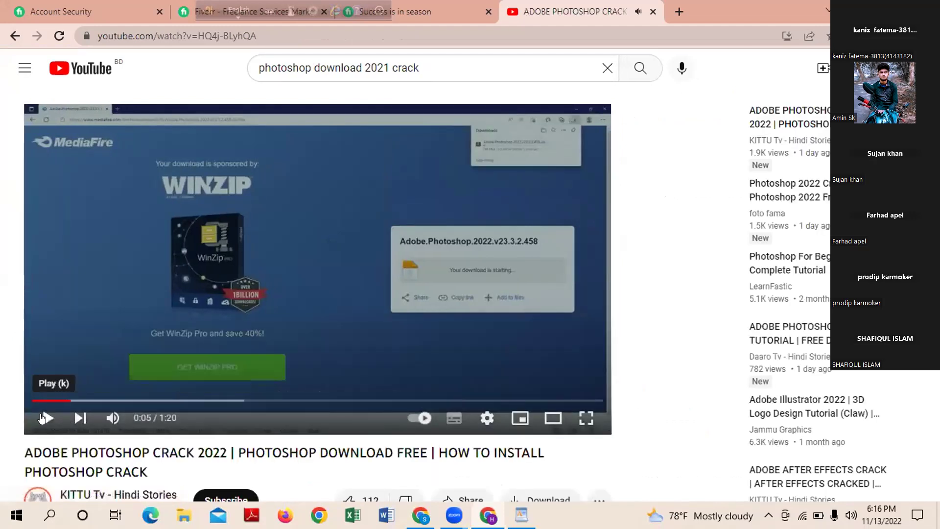
pyautogui.scroll(-3, 295, 458)
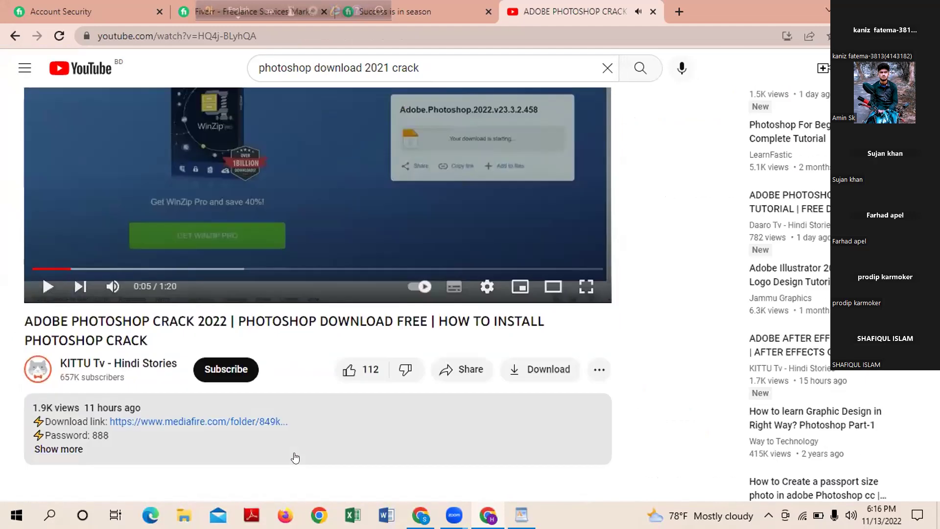
pyautogui.scroll(-6, 295, 458)
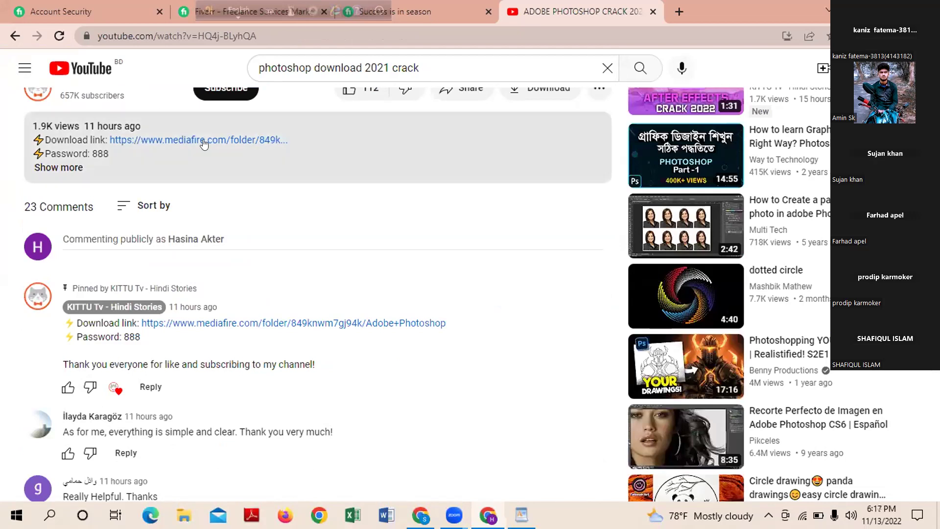
# Download Adobe.Photoshop.2022.v23.3 Installer.zip from MediaFire and close the bet365 popup
pyautogui.click(222, 140)
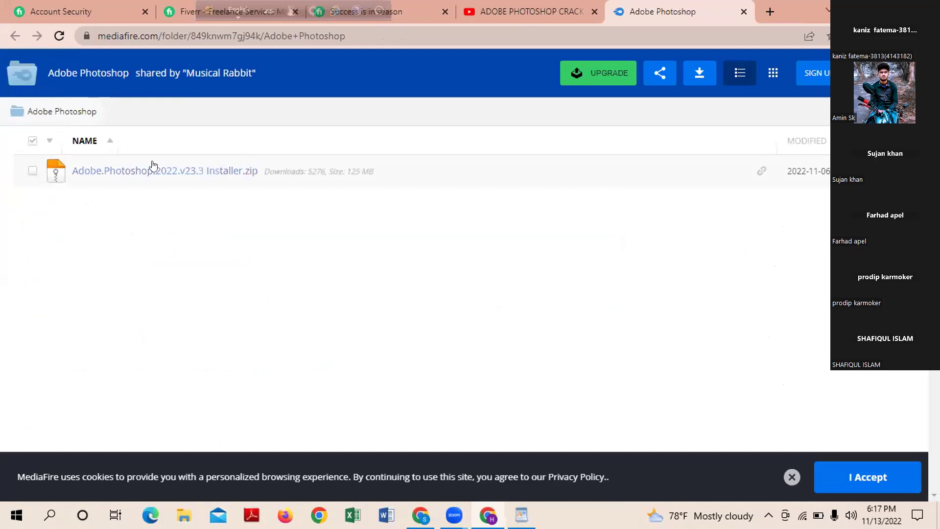
pyautogui.click(125, 171)
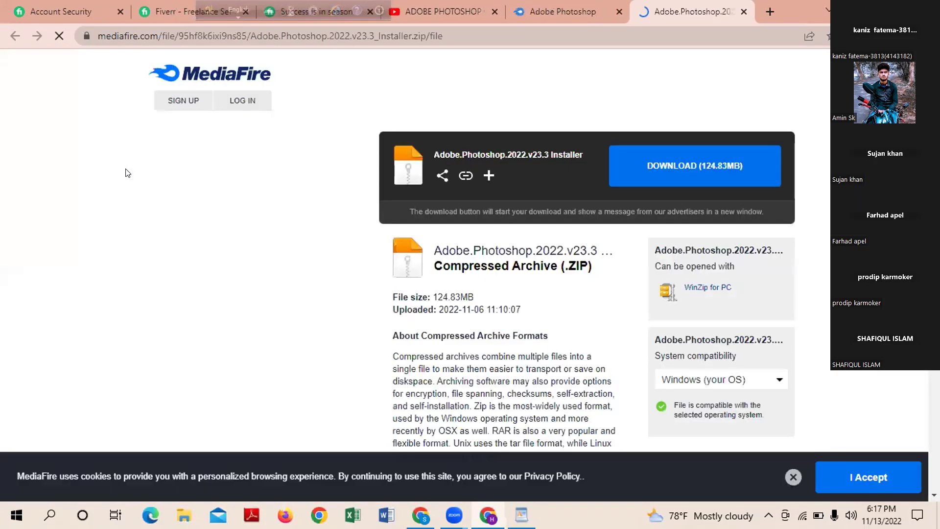
pyautogui.click(677, 166)
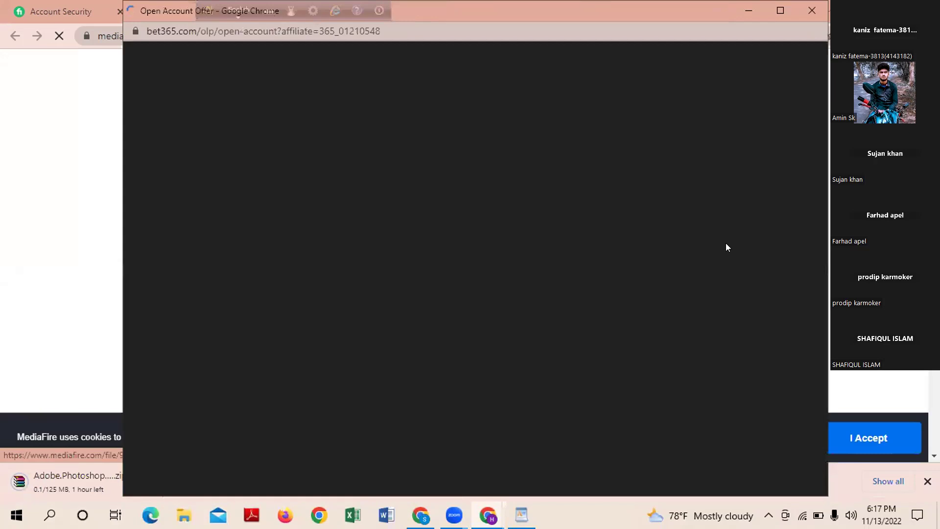
pyautogui.click(806, 7)
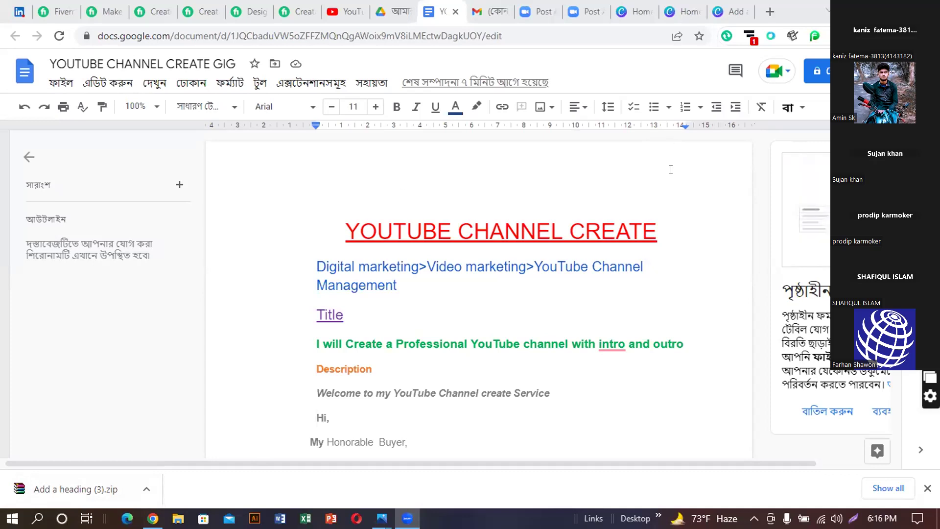
pyautogui.scroll(-2, 676, 186)
pyautogui.scroll(2, 678, 215)
pyautogui.scroll(-4, 679, 216)
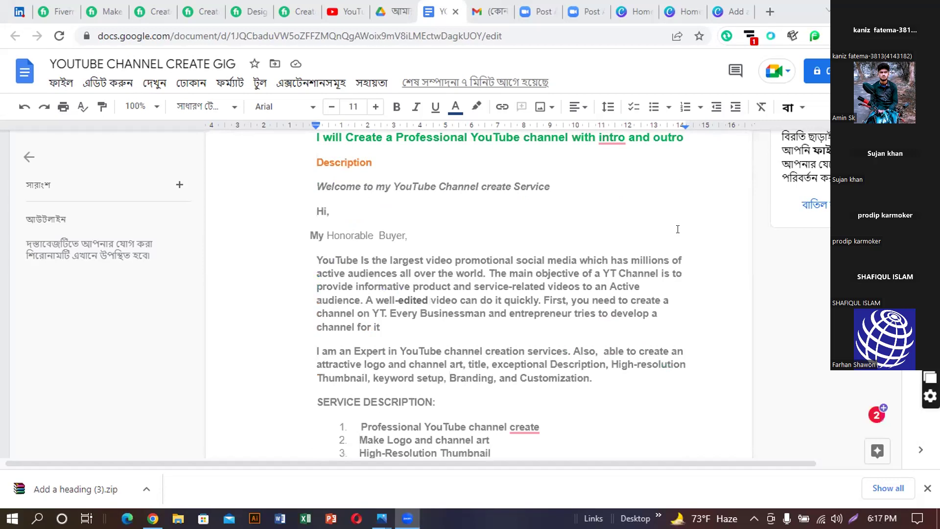
pyautogui.scroll(1, 678, 229)
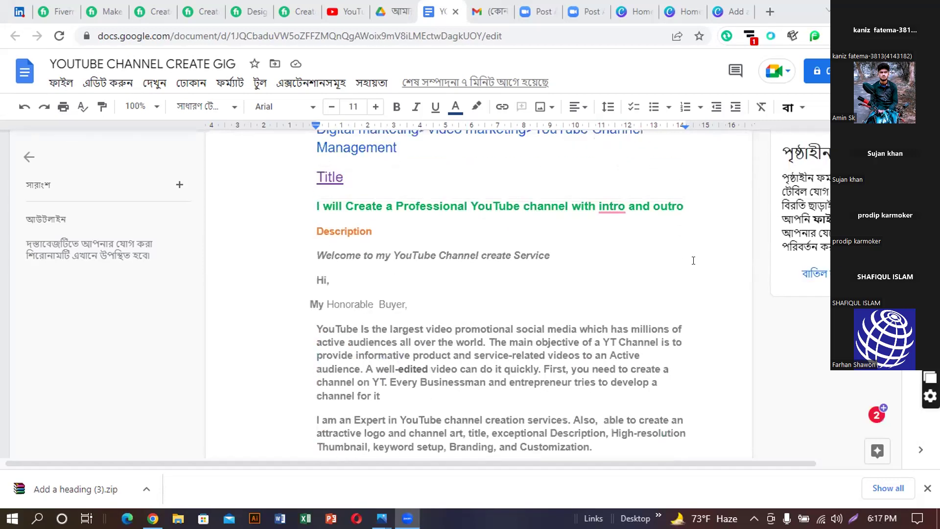
pyautogui.scroll(-1, 699, 279)
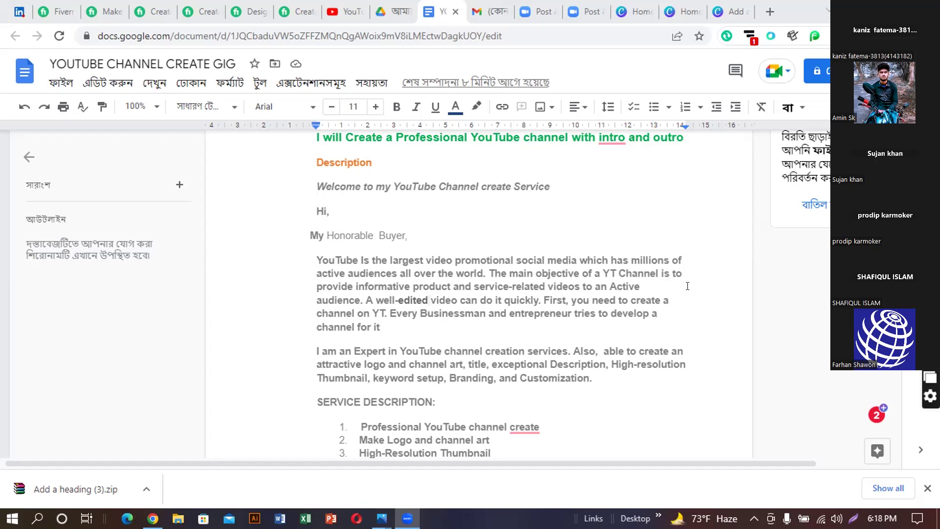
pyautogui.scroll(-5, 686, 302)
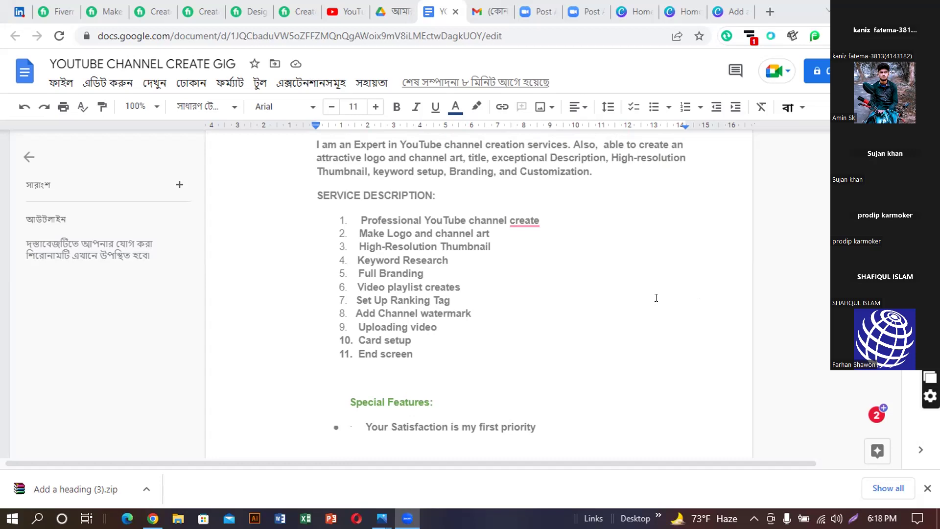
pyautogui.scroll(-3, 653, 302)
pyautogui.scroll(-1, 671, 292)
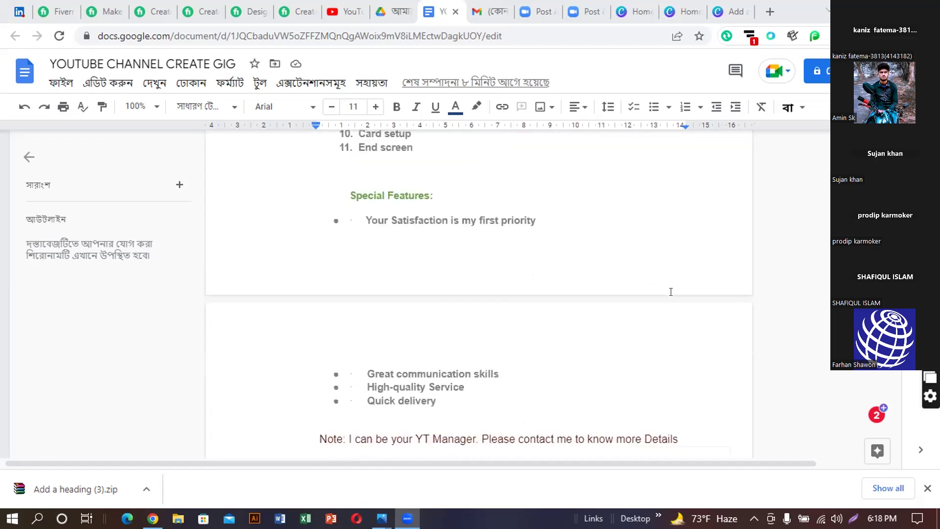
pyautogui.scroll(-1, 634, 282)
pyautogui.scroll(1, 635, 282)
pyautogui.scroll(-1, 634, 210)
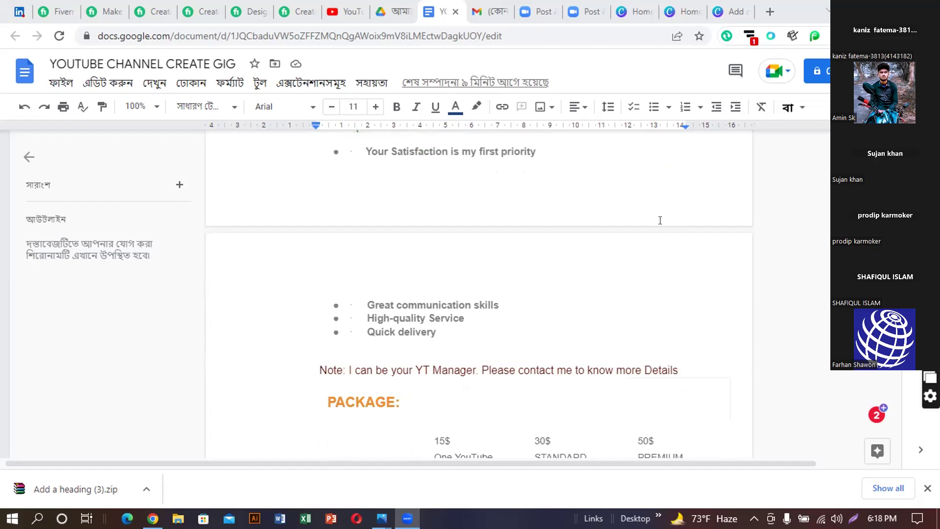
pyautogui.scroll(-3, 656, 227)
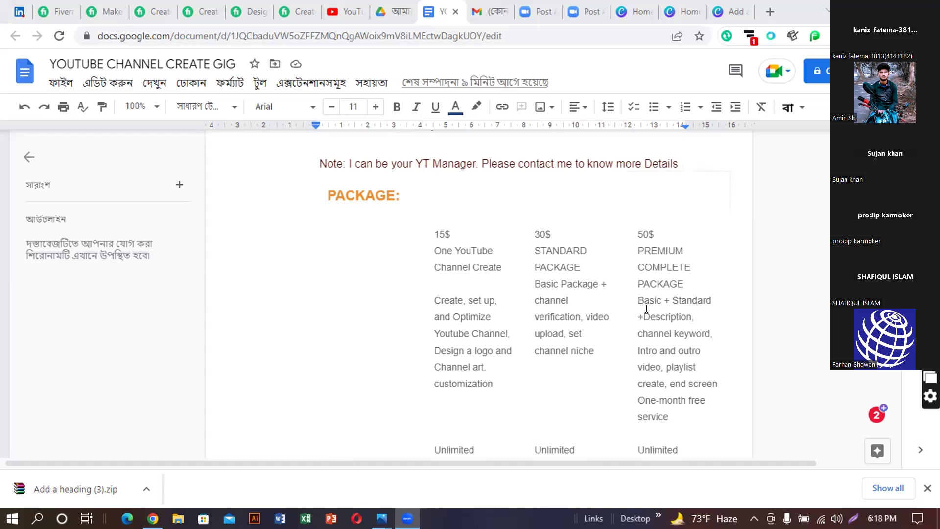
# Add 'full' after 'Channel art.' in the 15$ package description
pyautogui.click(490, 366)
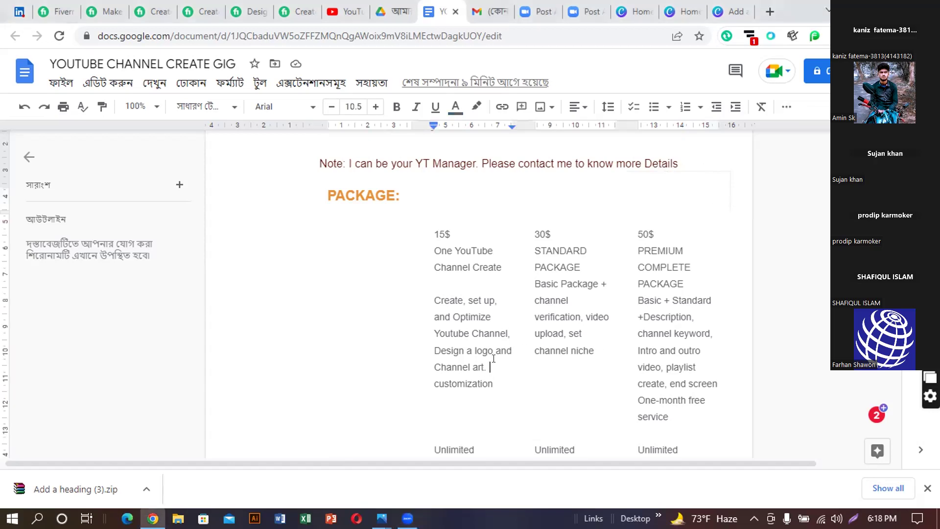
pyautogui.write('full')
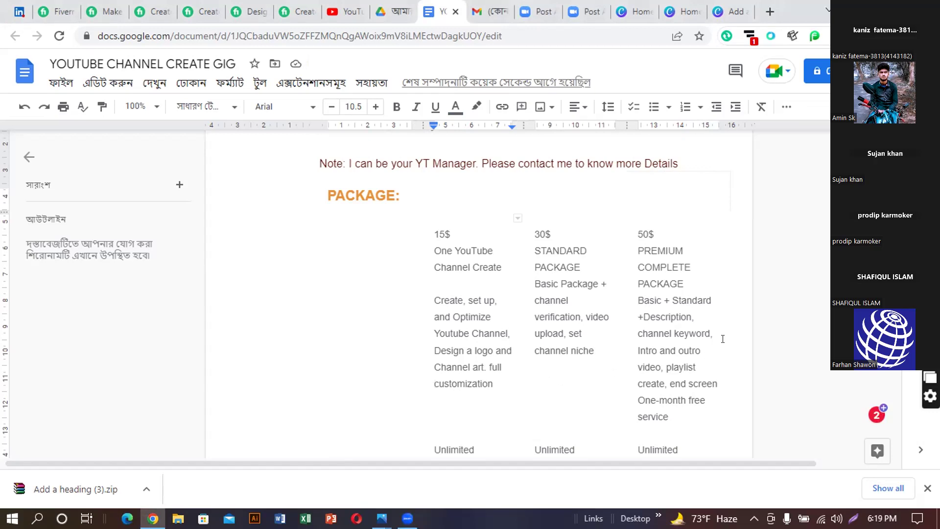
pyautogui.scroll(-3, 723, 338)
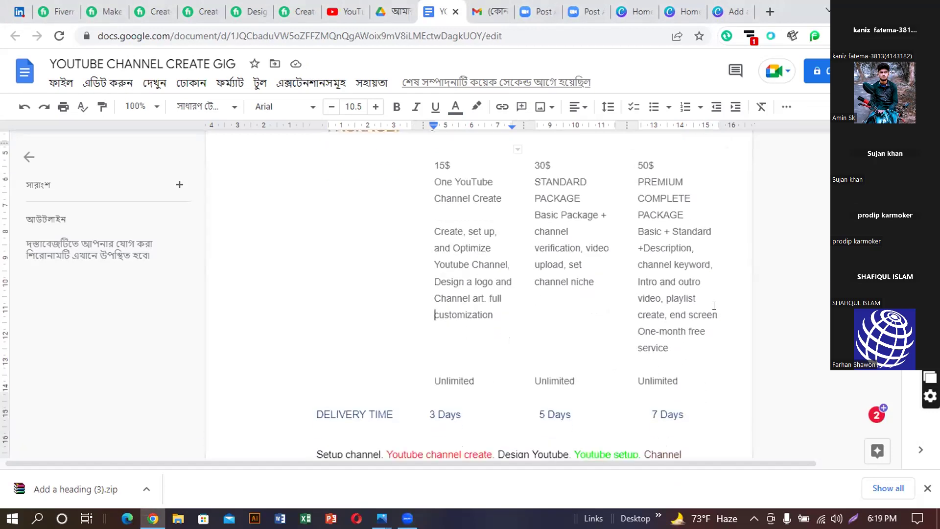
pyautogui.scroll(-3, 326, 307)
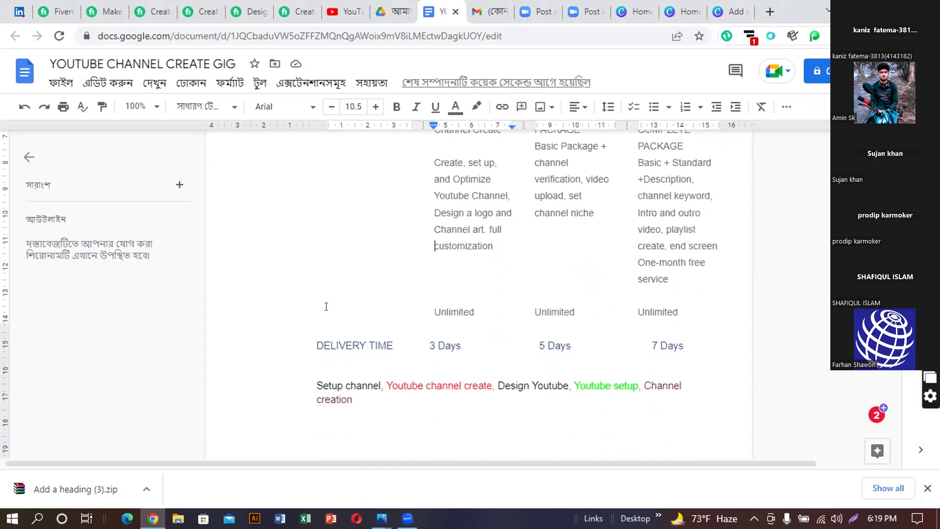
pyautogui.scroll(-3, 691, 314)
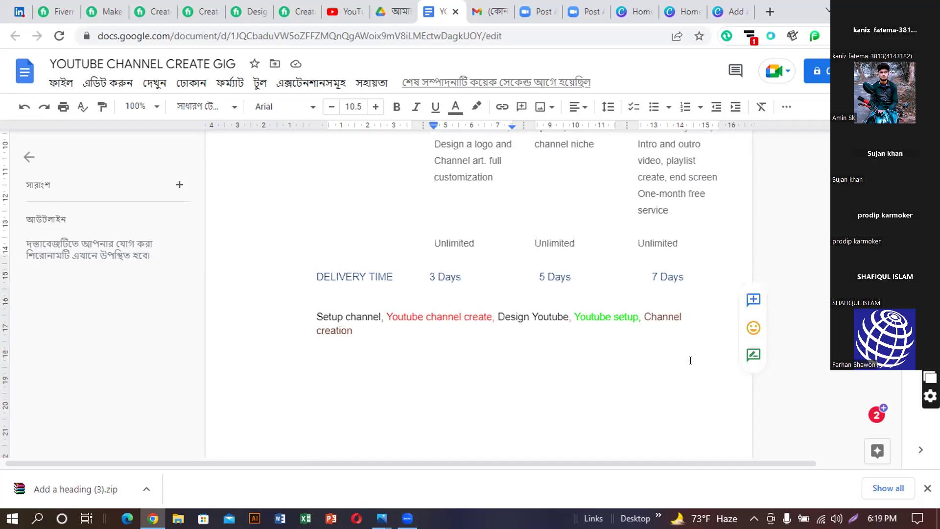
pyautogui.scroll(-8, 688, 358)
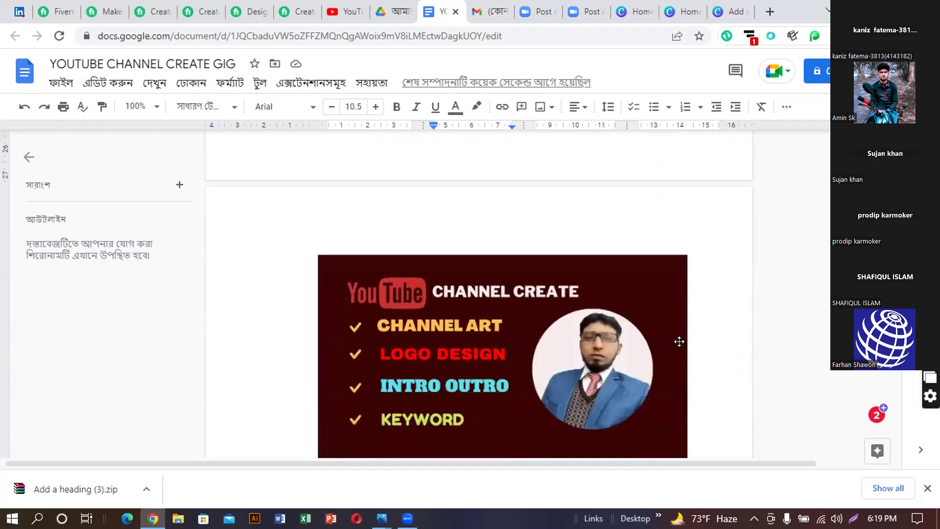
pyautogui.scroll(-3, 679, 341)
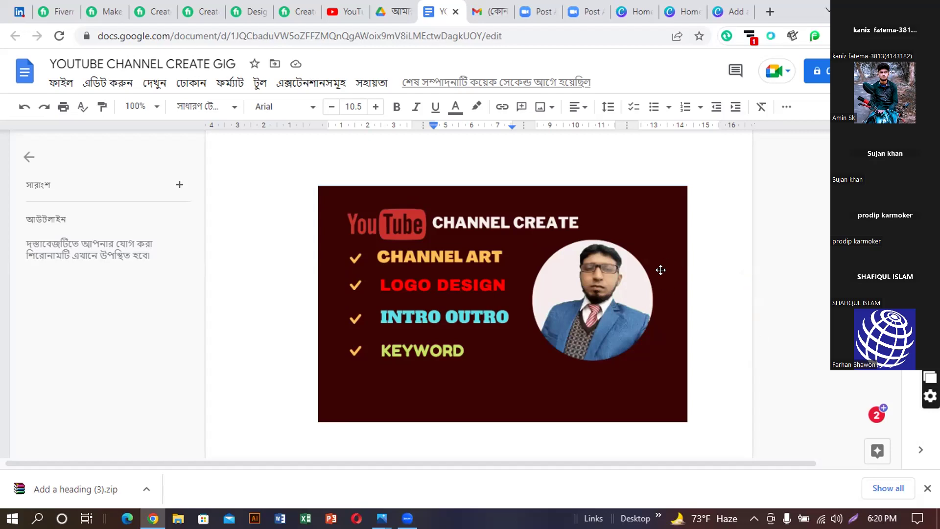
pyautogui.scroll(-5, 661, 269)
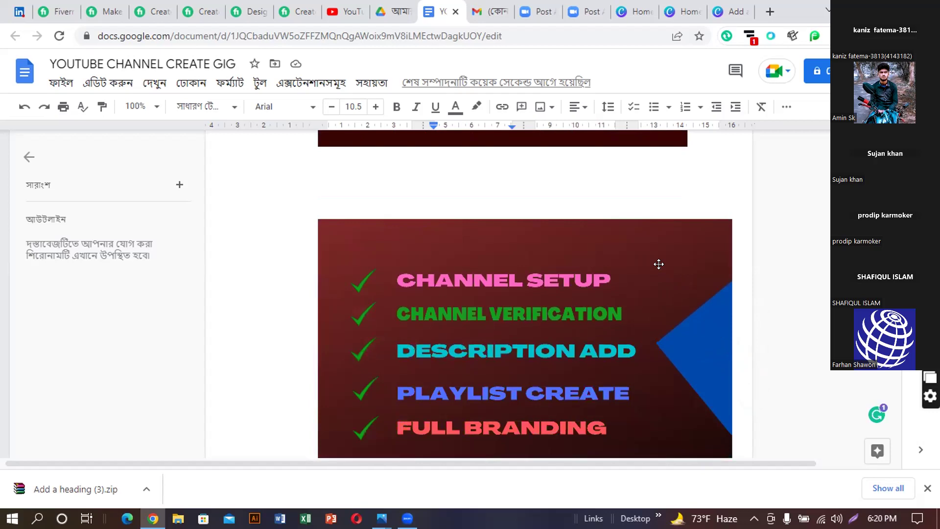
pyautogui.scroll(-10, 659, 264)
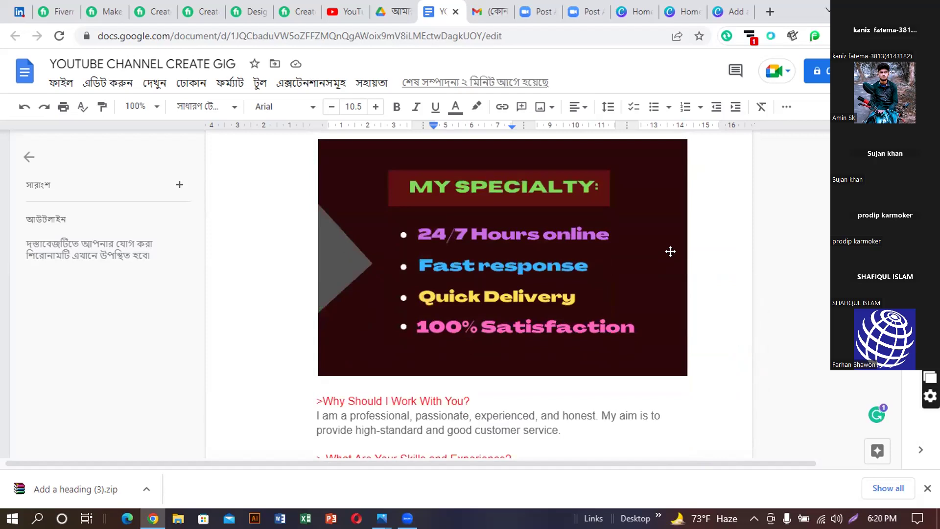
pyautogui.scroll(-6, 650, 252)
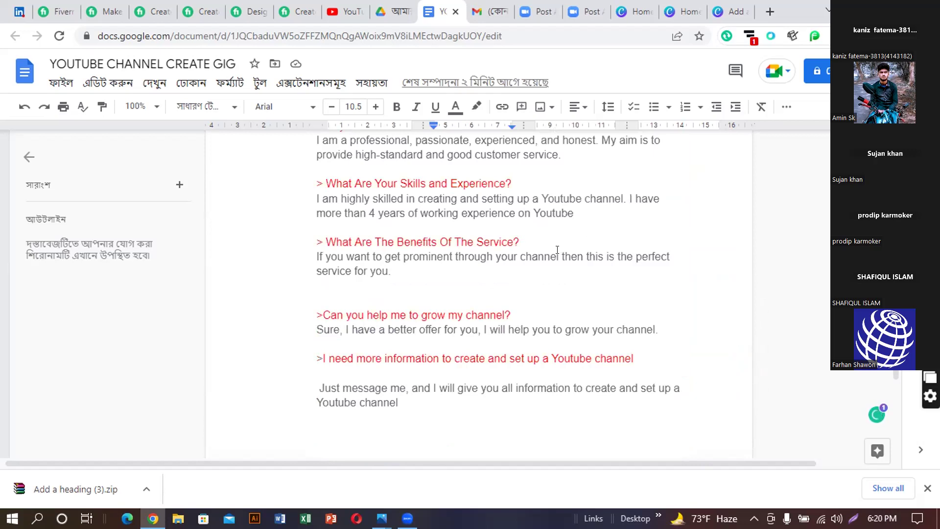
pyautogui.scroll(-2, 557, 250)
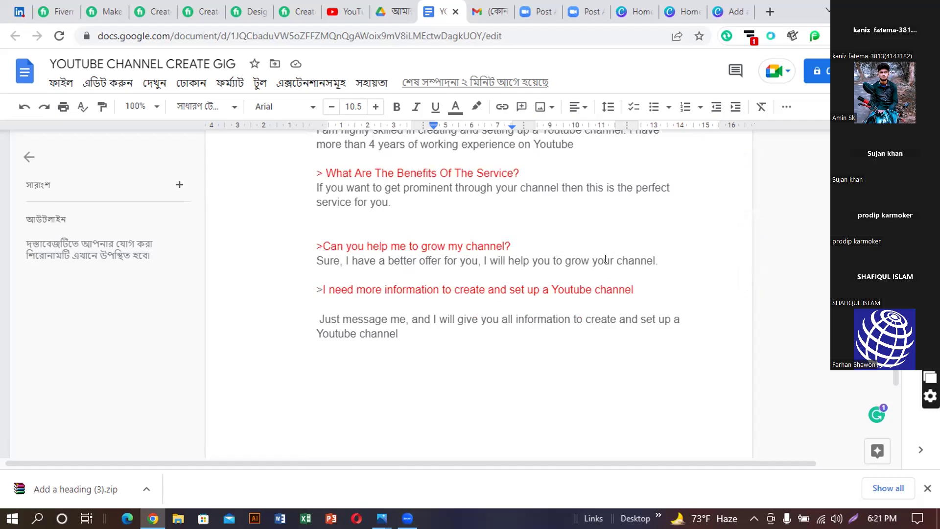
pyautogui.scroll(1, 605, 259)
pyautogui.scroll(3, 605, 259)
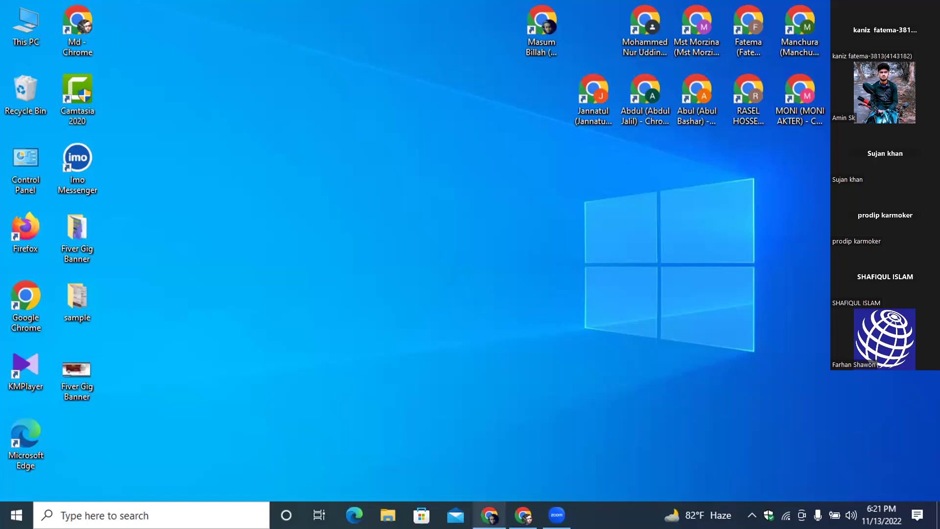
# Restore the Fiverr Edit Gig browser window and open a new tab
pyautogui.moveTo(489, 515)
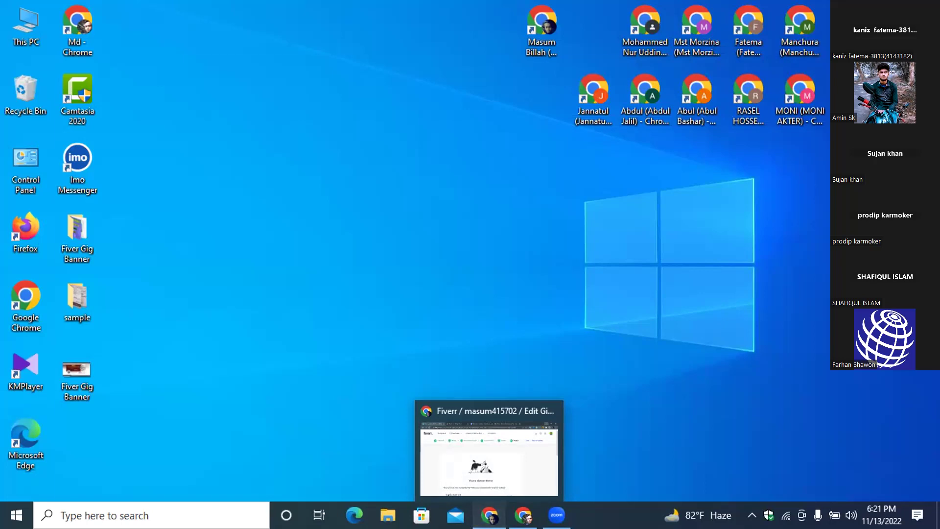
pyautogui.click(489, 515)
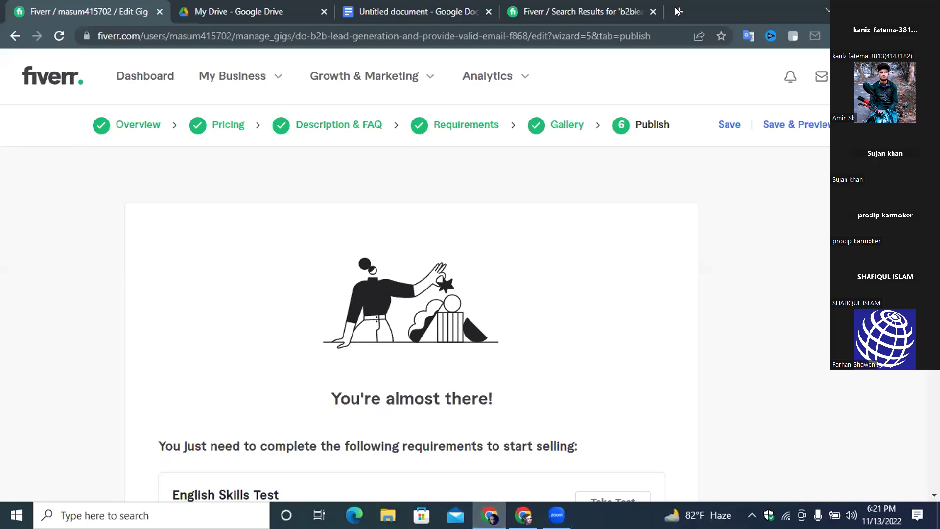
pyautogui.click(674, 12)
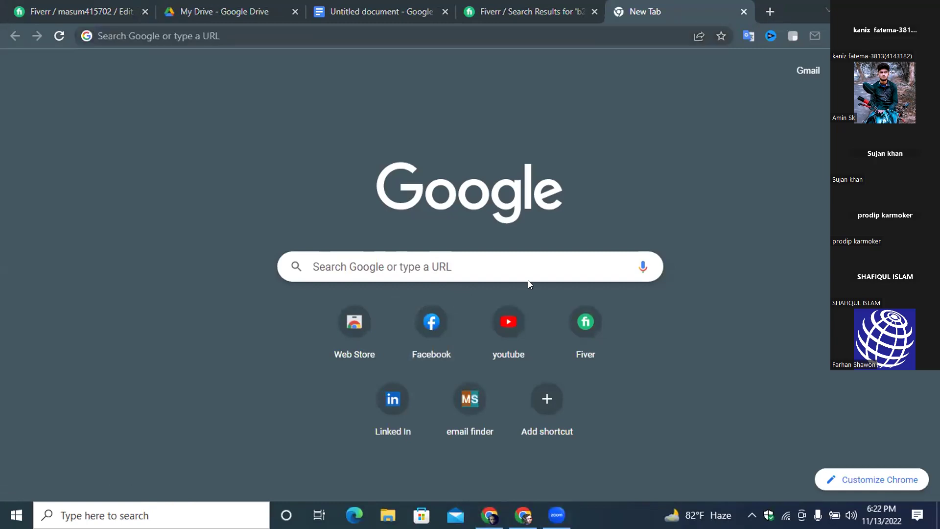
# Load the Outsourcing Institute website at outsourcinghelp.net from the New Tab search box
pyautogui.click(381, 263)
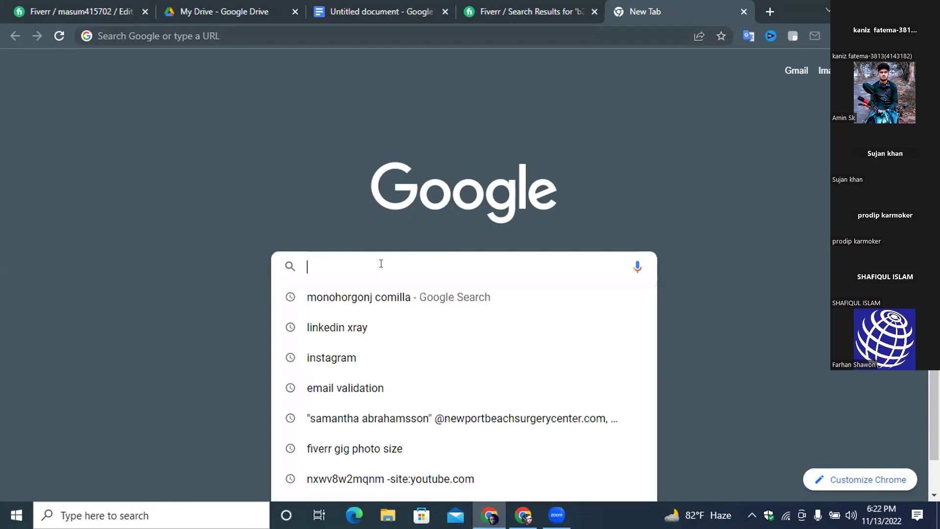
pyautogui.write('outso')
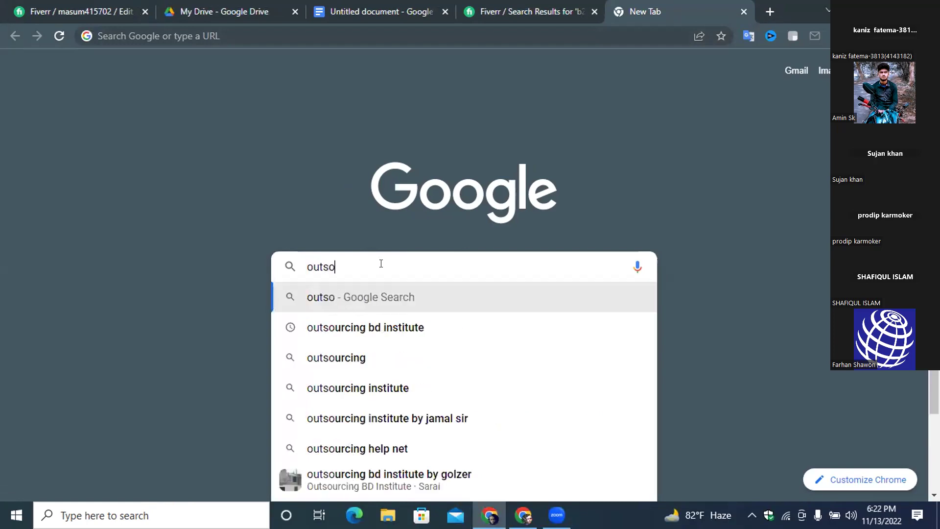
pyautogui.write('urcing')
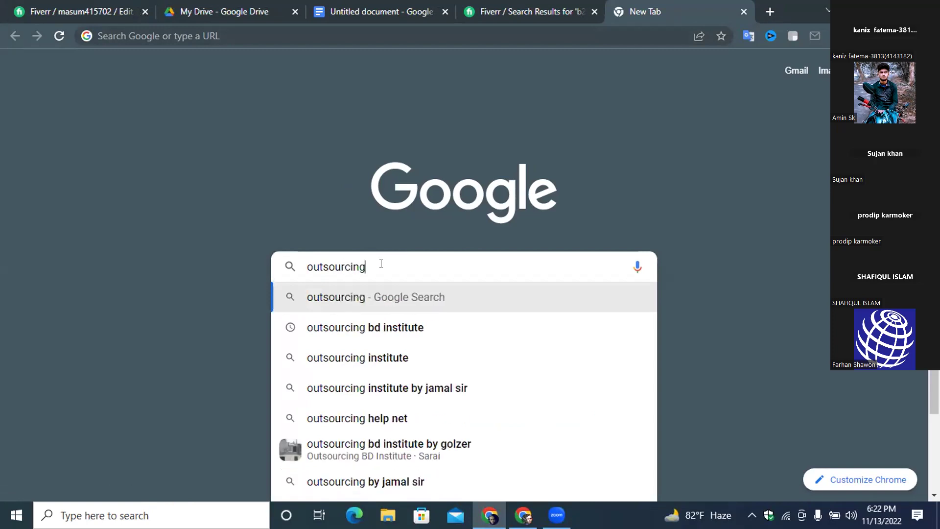
pyautogui.write('help.ne')
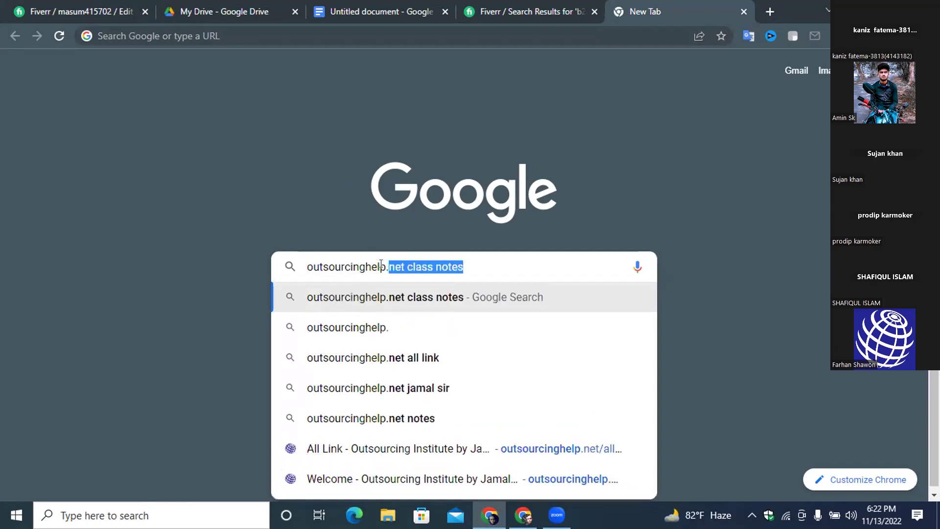
pyautogui.write('t')
pyautogui.press('Return')
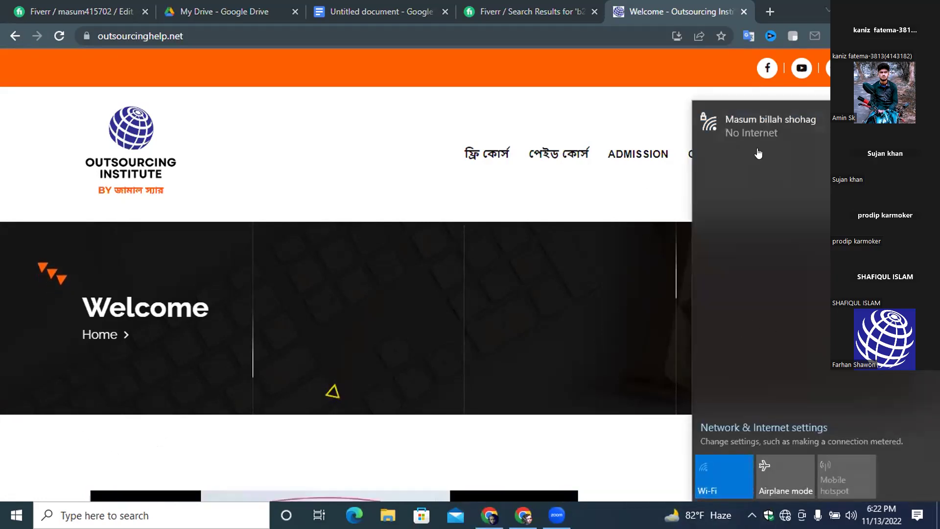
# Open the site's All Link page from the অন্যান্য পেইজ menu
pyautogui.click(803, 260)
pyautogui.click(806, 154)
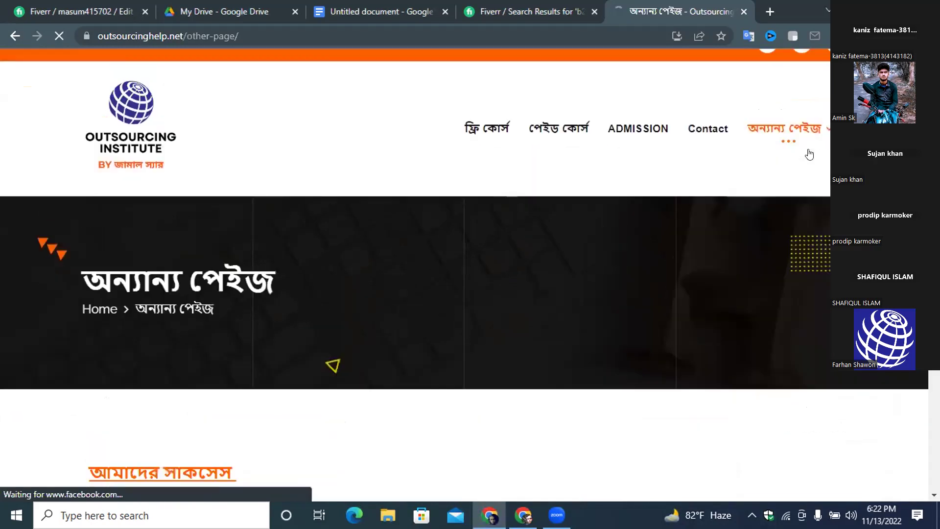
pyautogui.click(803, 154)
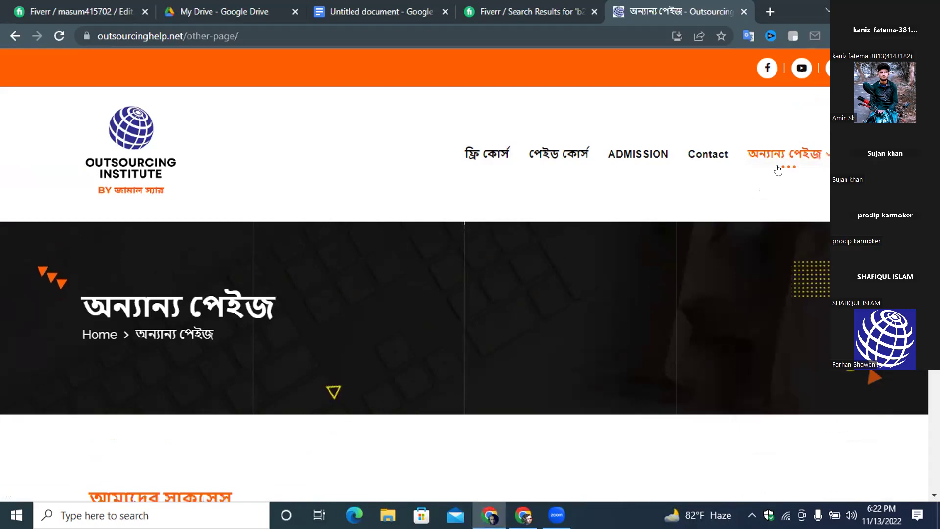
pyautogui.moveTo(803, 155)
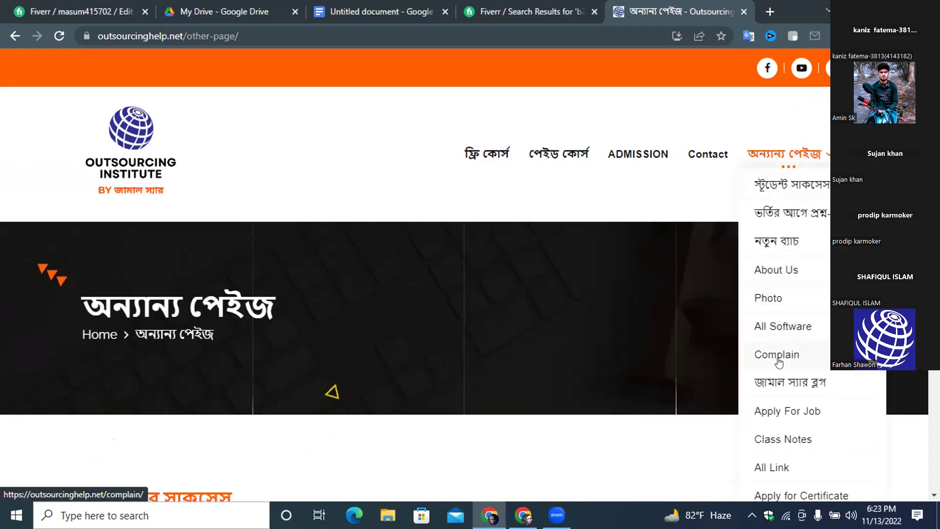
pyautogui.scroll(-1, 779, 360)
pyautogui.scroll(-1, 779, 355)
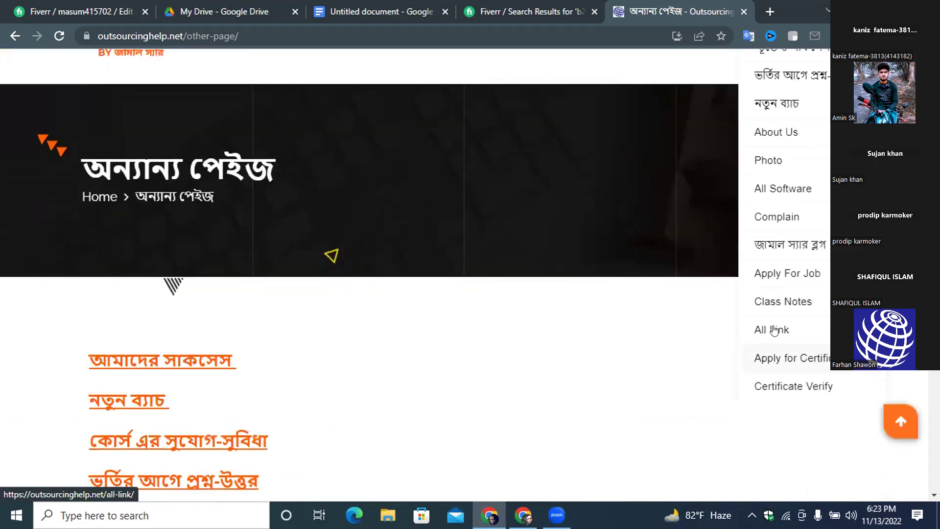
pyautogui.click(774, 331)
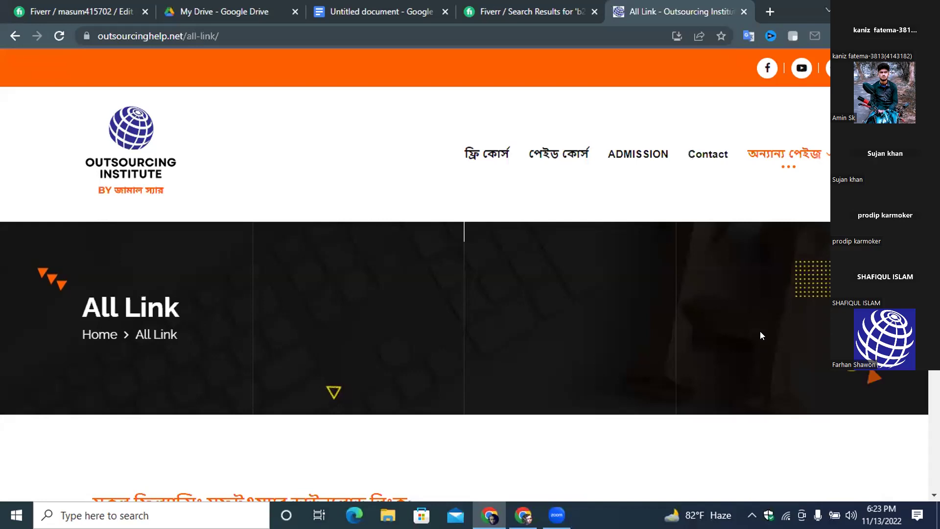
# Scroll the All Link page down to the Test Link and Apply For Certificate entries
pyautogui.scroll(-1, 760, 331)
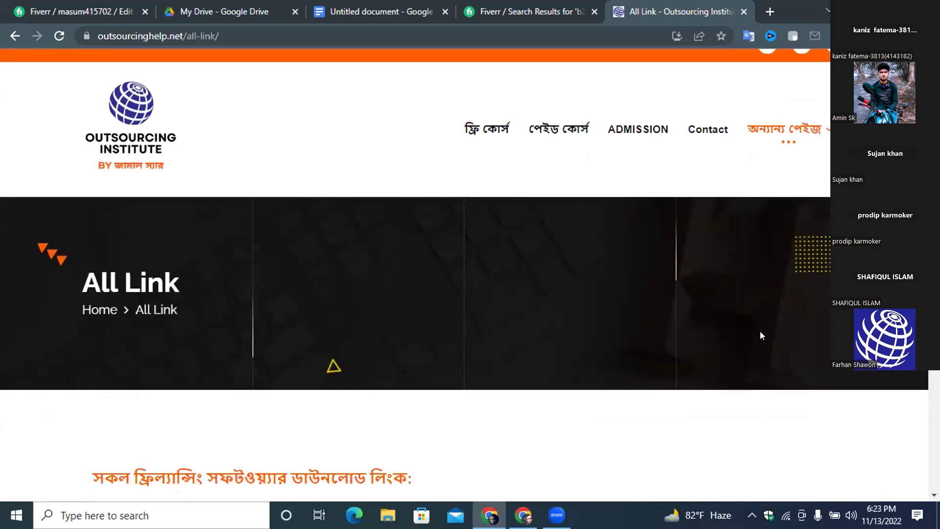
pyautogui.scroll(-3, 760, 334)
pyautogui.scroll(-7, 761, 335)
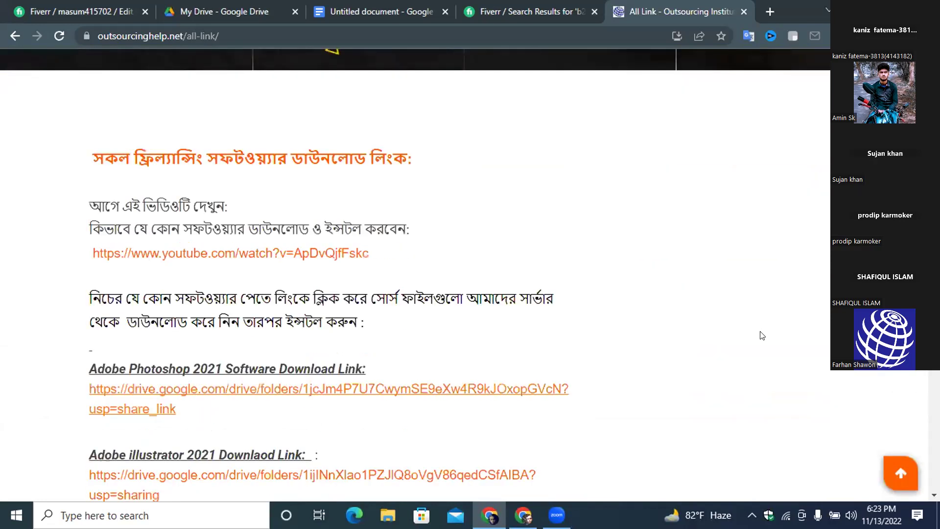
pyautogui.scroll(-1, 762, 335)
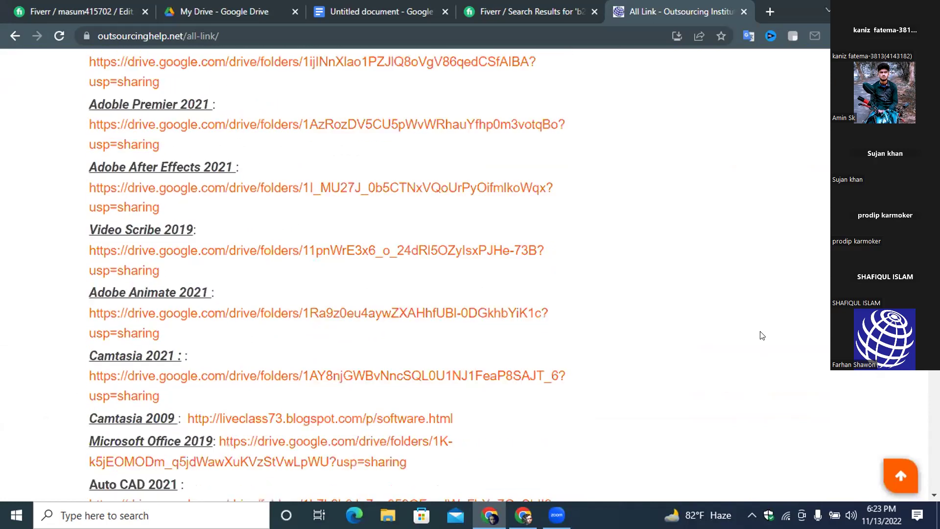
pyautogui.scroll(-1, 762, 335)
pyautogui.scroll(-6, 761, 335)
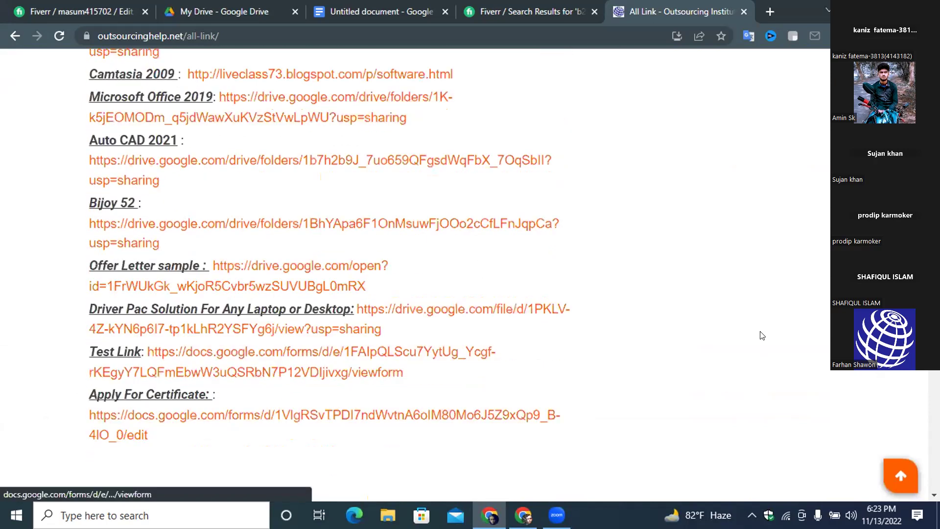
pyautogui.scroll(-1, 156, 292)
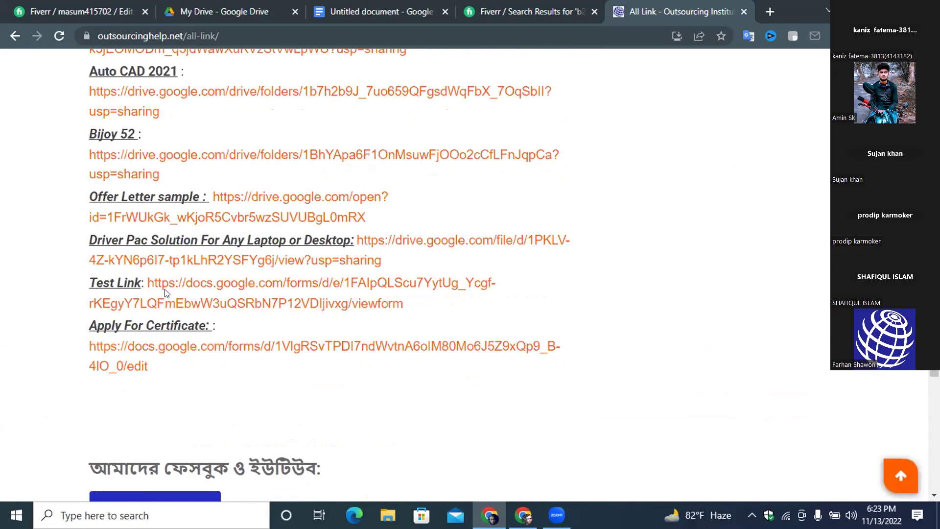
# Open the institute's Test Form 2022 in Google Forms via the Test Link
pyautogui.click(240, 286)
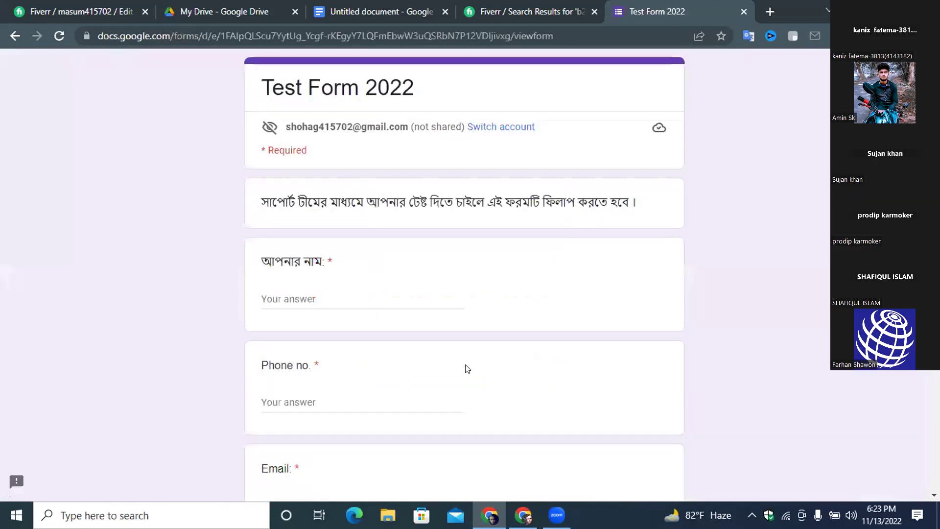
pyautogui.scroll(-2, 563, 296)
pyautogui.scroll(2, 566, 297)
pyautogui.scroll(-7, 567, 298)
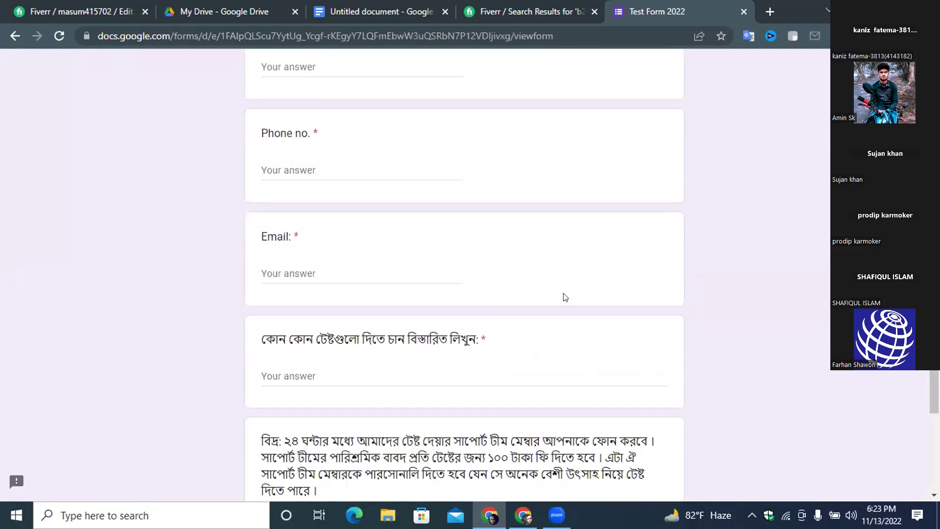
pyautogui.scroll(8, 566, 296)
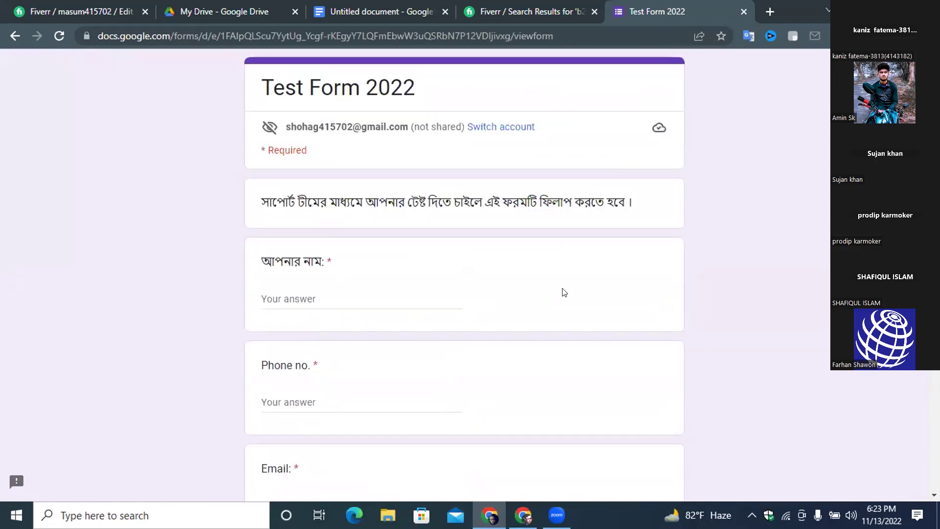
# Review the form's name, phone no., email and test-selection questions down to the submit section
pyautogui.scroll(-1, 563, 292)
pyautogui.scroll(-3, 544, 293)
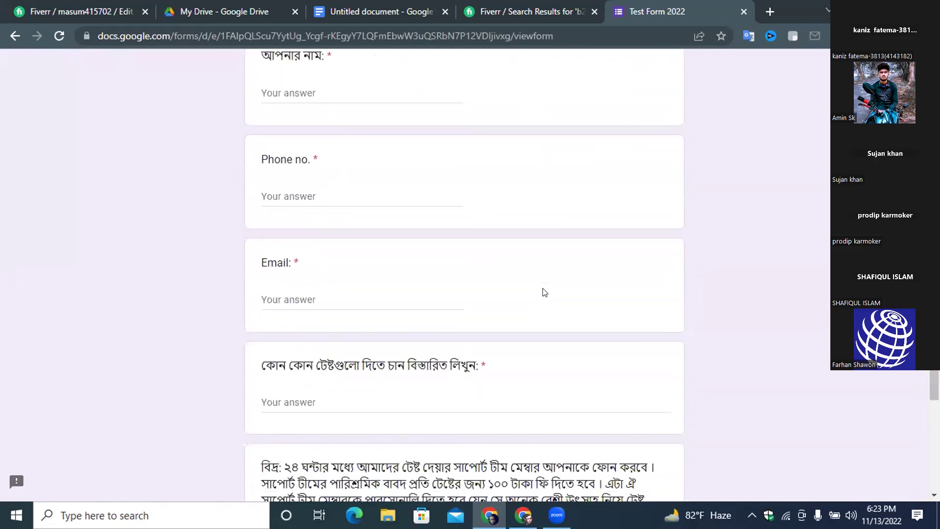
pyautogui.scroll(-1, 543, 292)
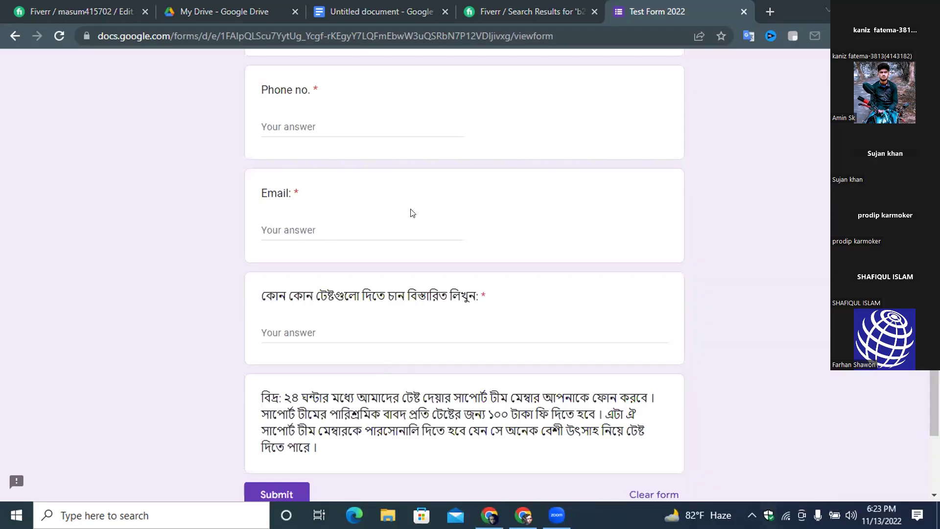
pyautogui.scroll(5, 391, 206)
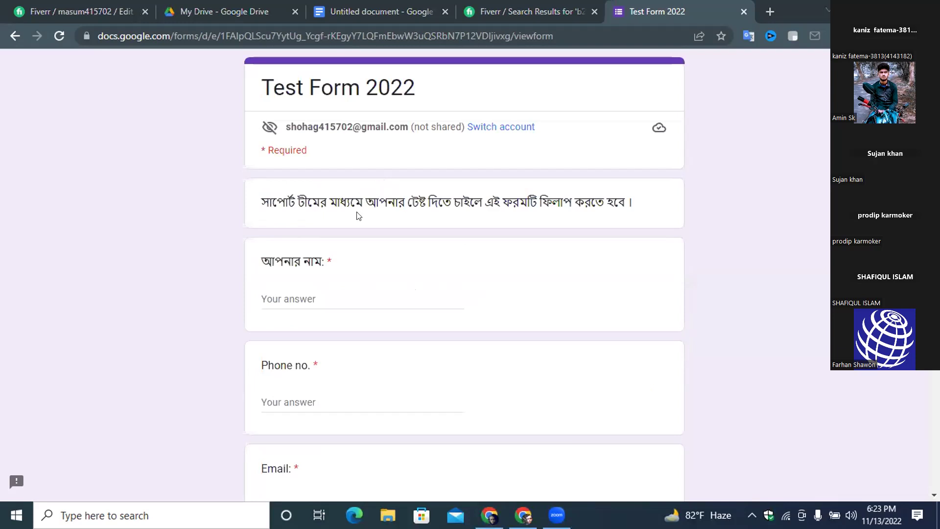
pyautogui.scroll(-4, 346, 289)
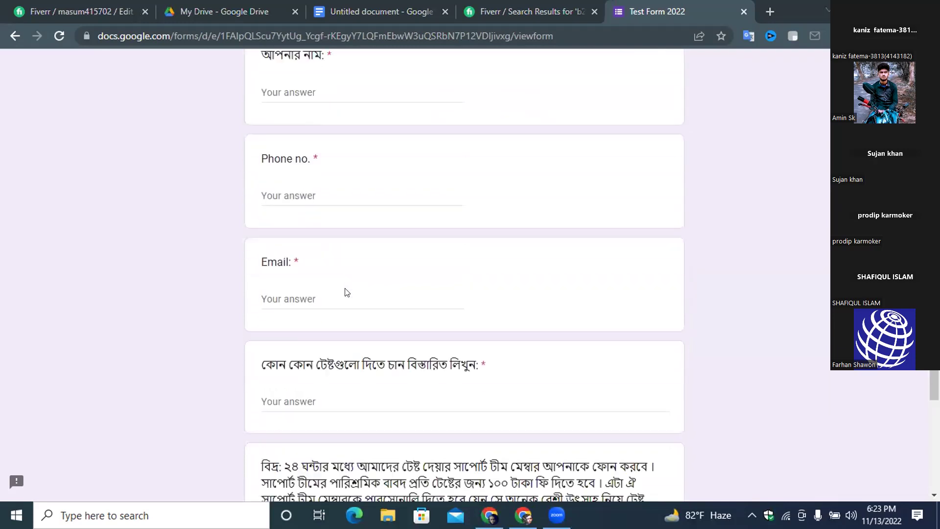
pyautogui.scroll(-3, 346, 293)
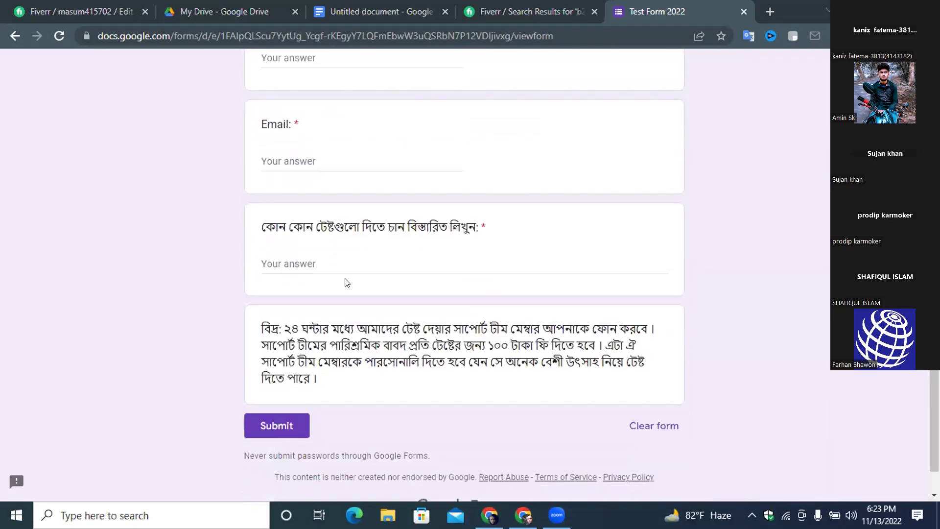
pyautogui.scroll(-1, 420, 284)
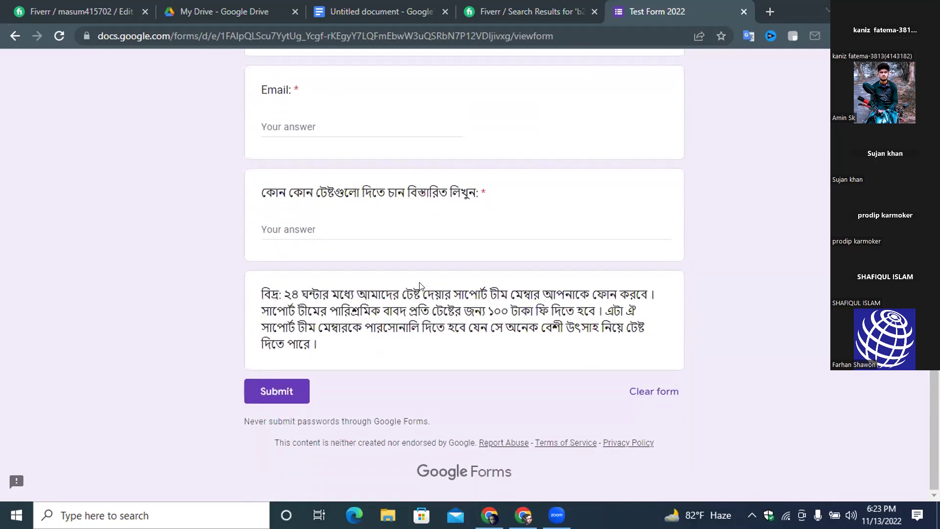
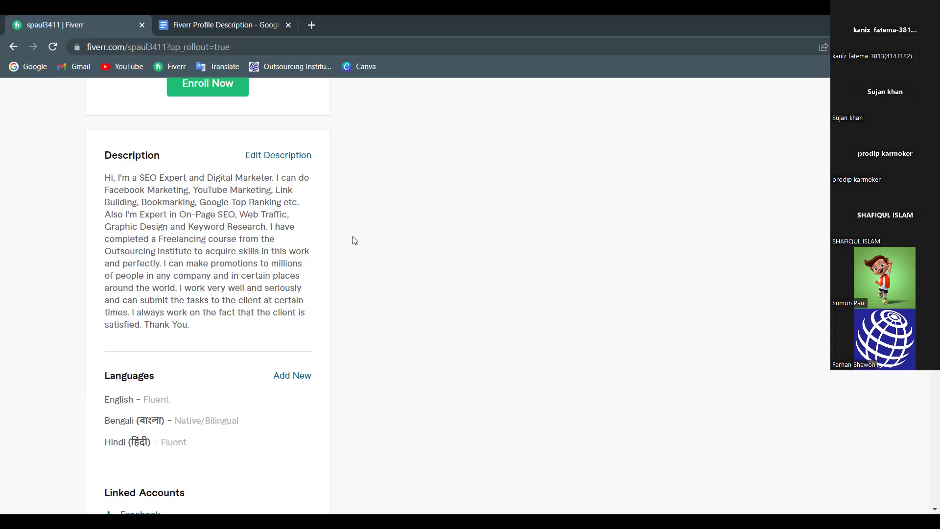
# Delete the Web traffic skill from the profile's Skills, then review the profile down to the footer
pyautogui.scroll(-10, 355, 240)
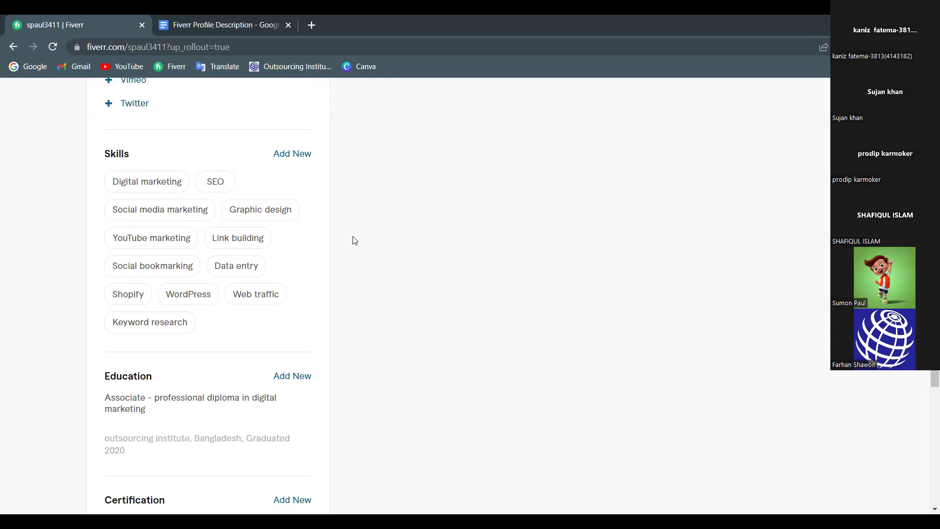
pyautogui.click(244, 297)
pyautogui.scroll(-5, 282, 297)
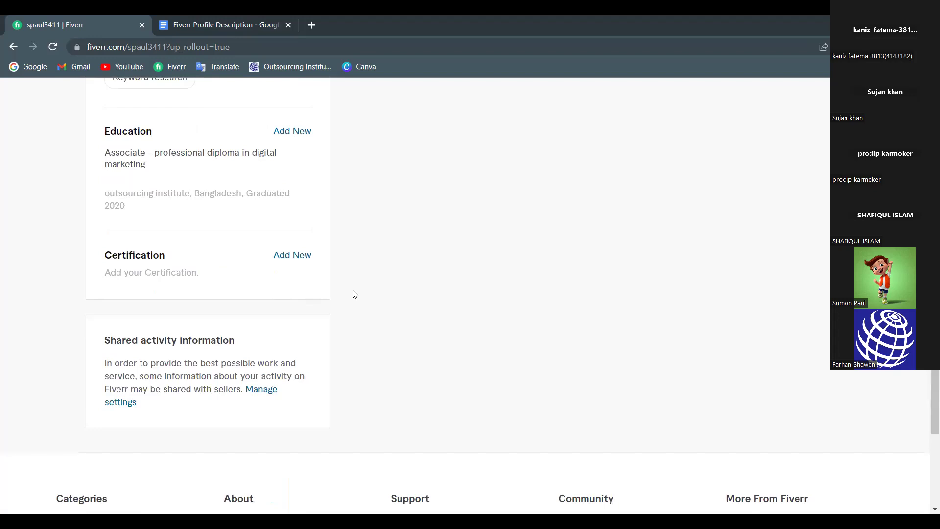
pyautogui.scroll(10, 355, 294)
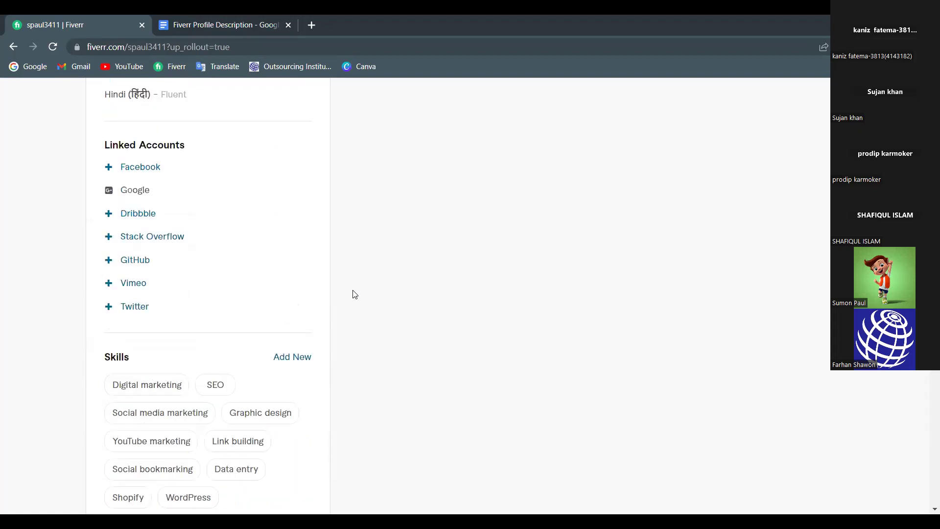
pyautogui.scroll(7, 355, 294)
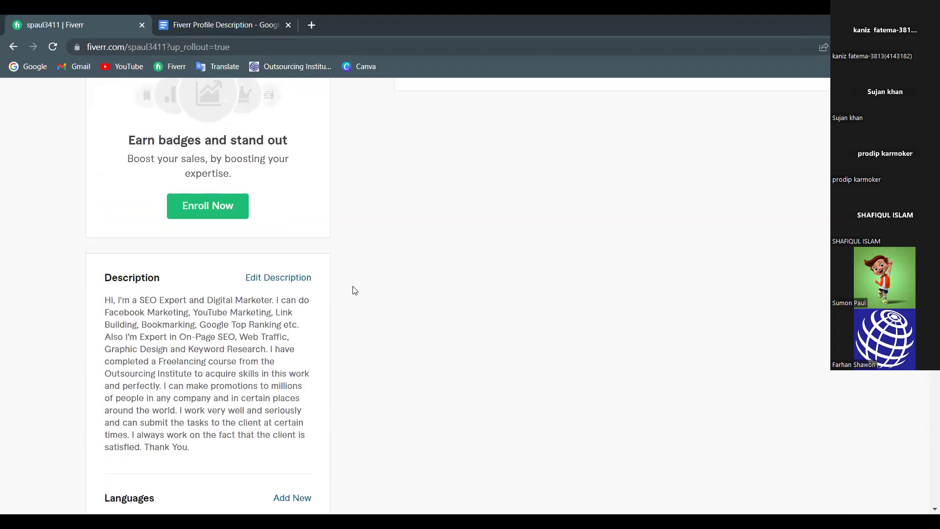
pyautogui.scroll(6, 354, 291)
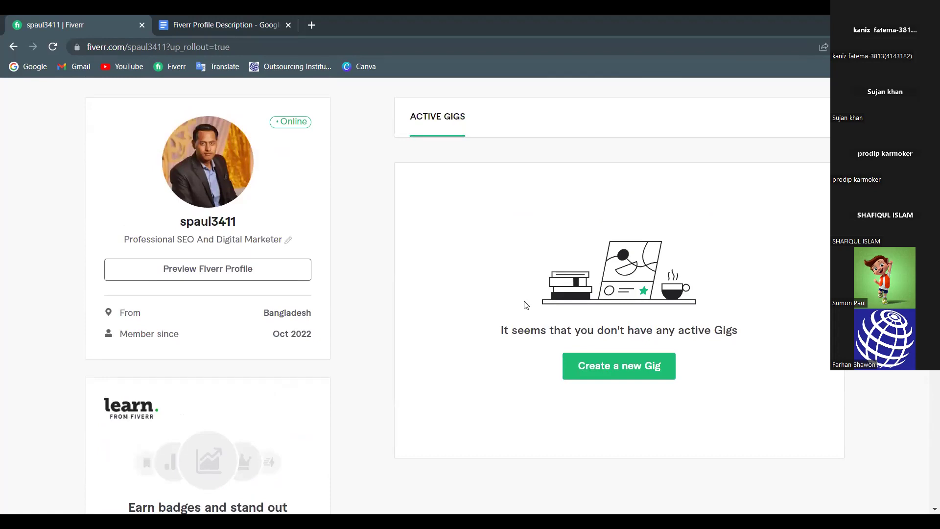
pyautogui.scroll(-12, 526, 305)
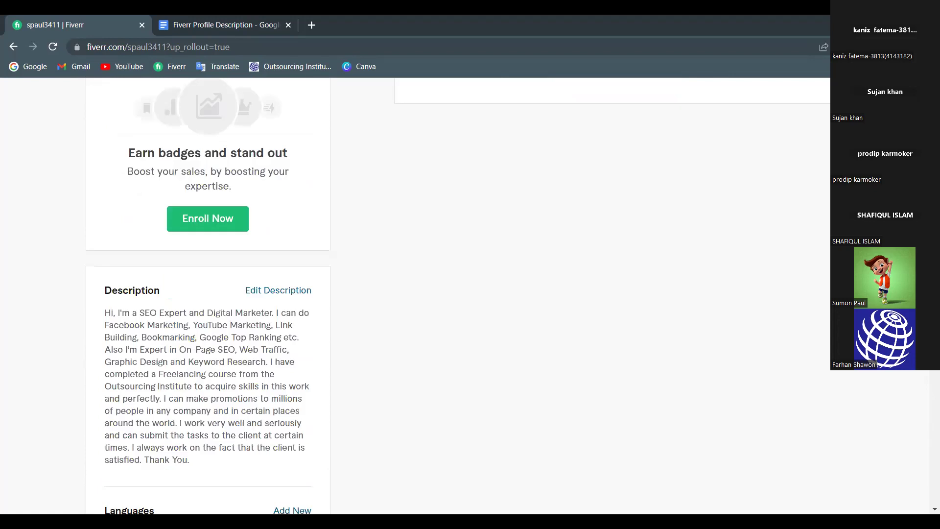
pyautogui.scroll(6, 207, 294)
pyautogui.scroll(-17, 207, 294)
pyautogui.scroll(-10, 207, 294)
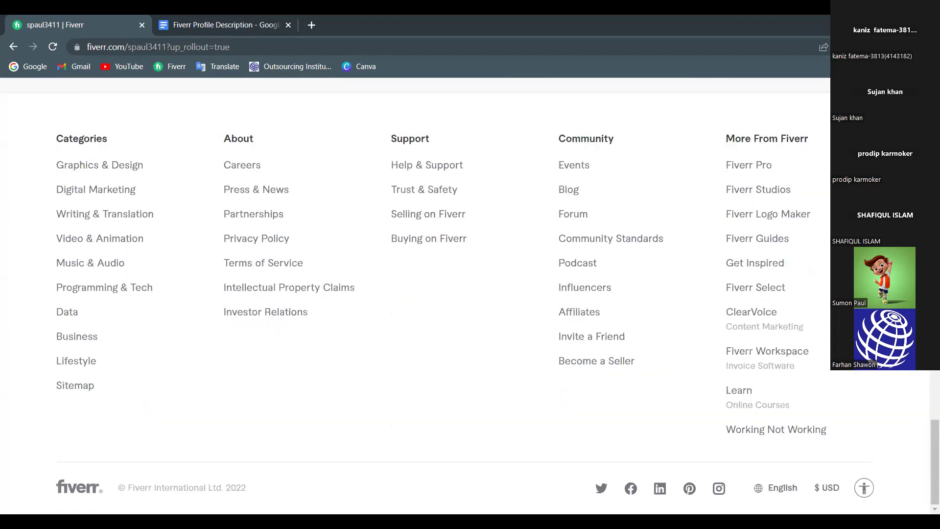
# Start Become a Seller onboarding and move past the overview pages to Personal Info
pyautogui.click(586, 364)
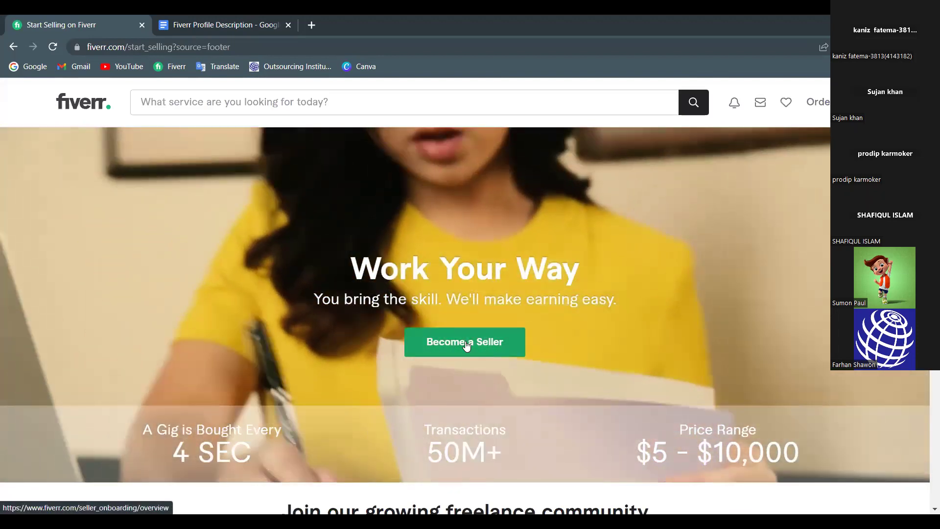
pyautogui.click(465, 343)
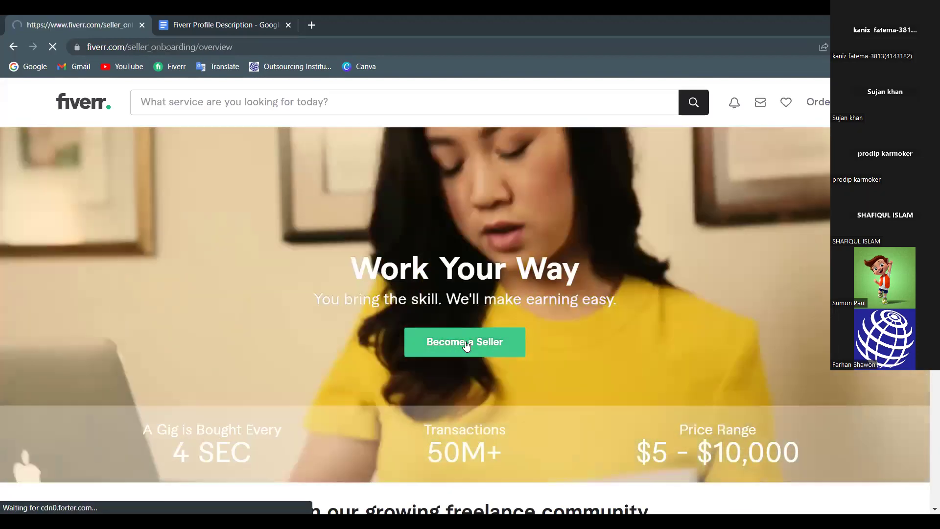
pyautogui.click(160, 451)
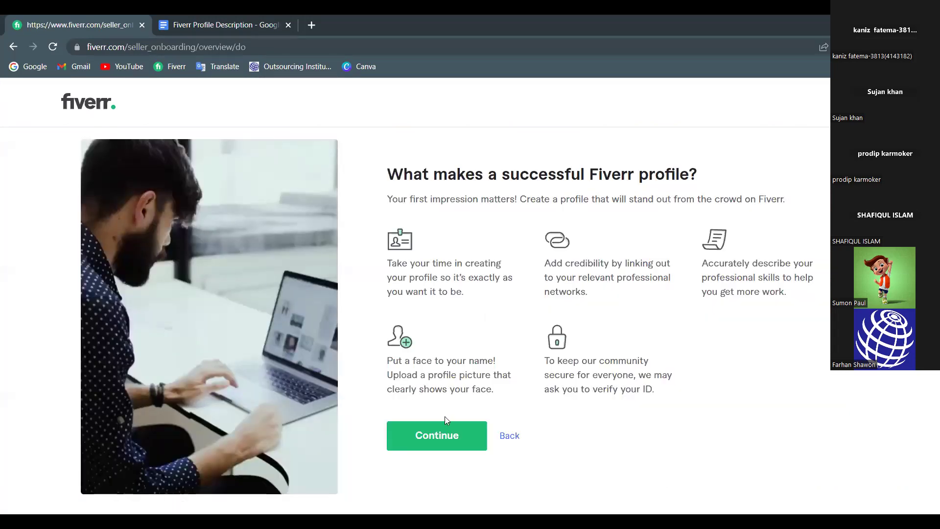
pyautogui.click(427, 441)
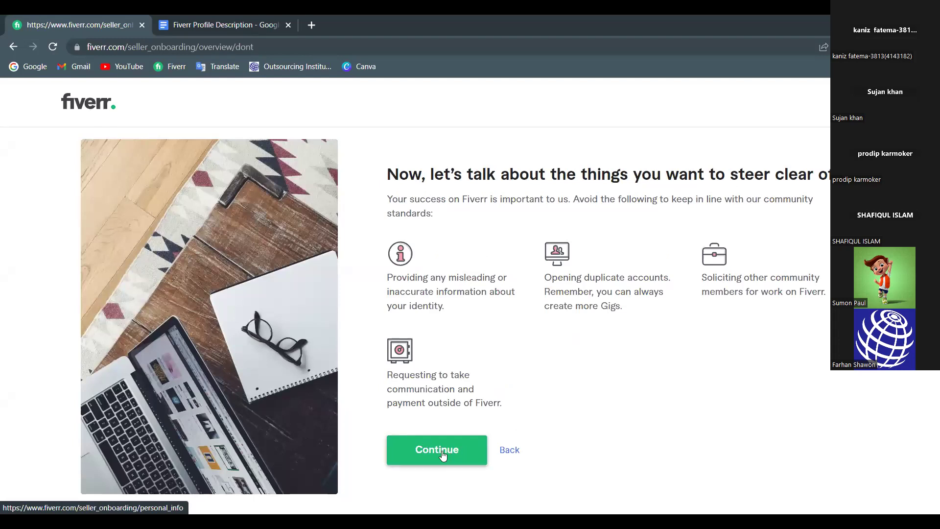
pyautogui.click(441, 449)
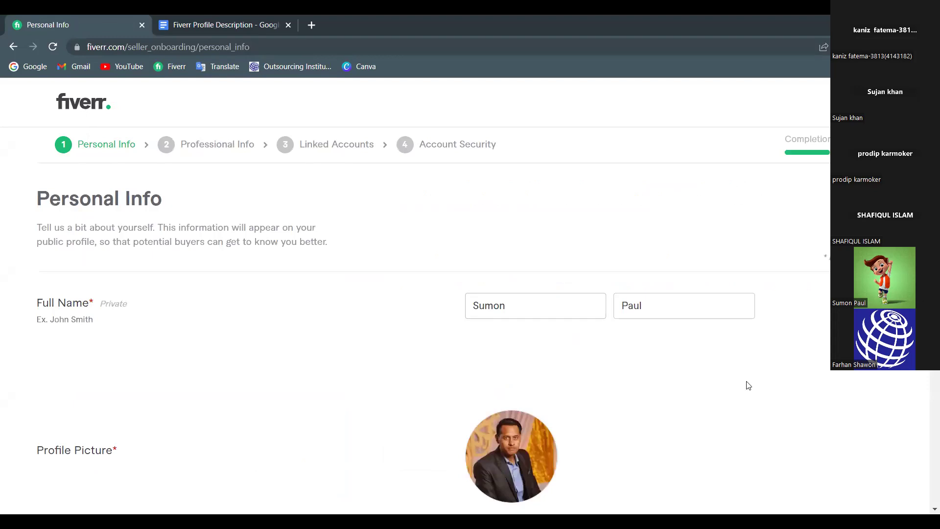
# Move the description's closing 'Thank You.' onto a new line under the last sentence, and save
pyautogui.scroll(-3, 758, 343)
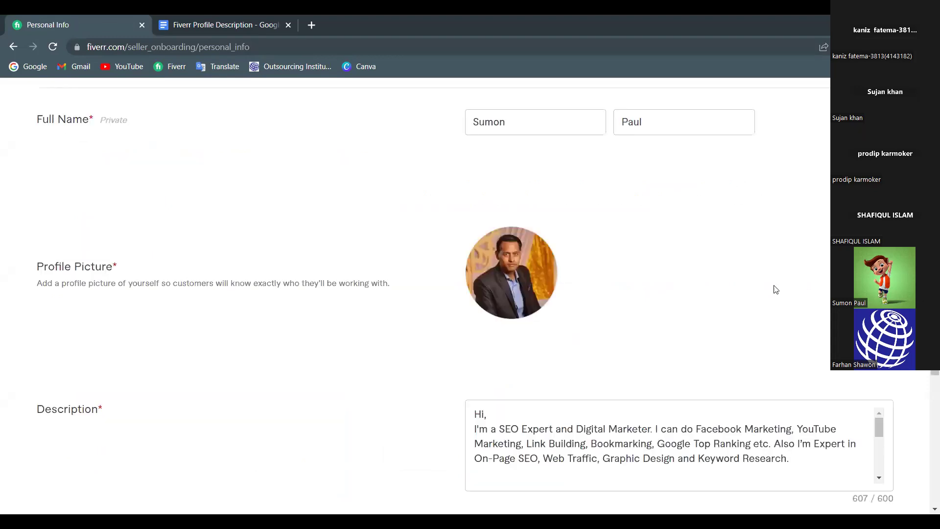
pyautogui.scroll(-3, 774, 289)
pyautogui.scroll(-3, 775, 290)
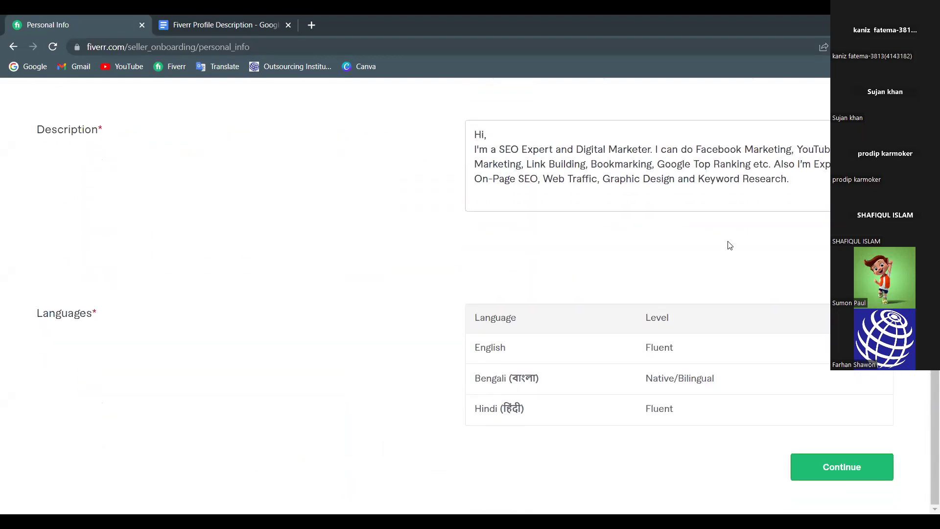
pyautogui.scroll(-3, 647, 167)
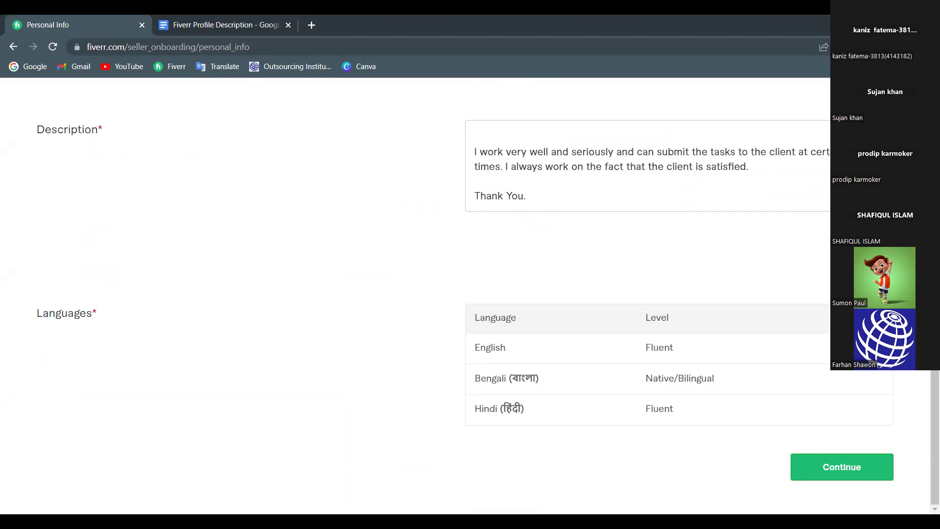
pyautogui.moveTo(539, 195); pyautogui.dragTo(493, 198)
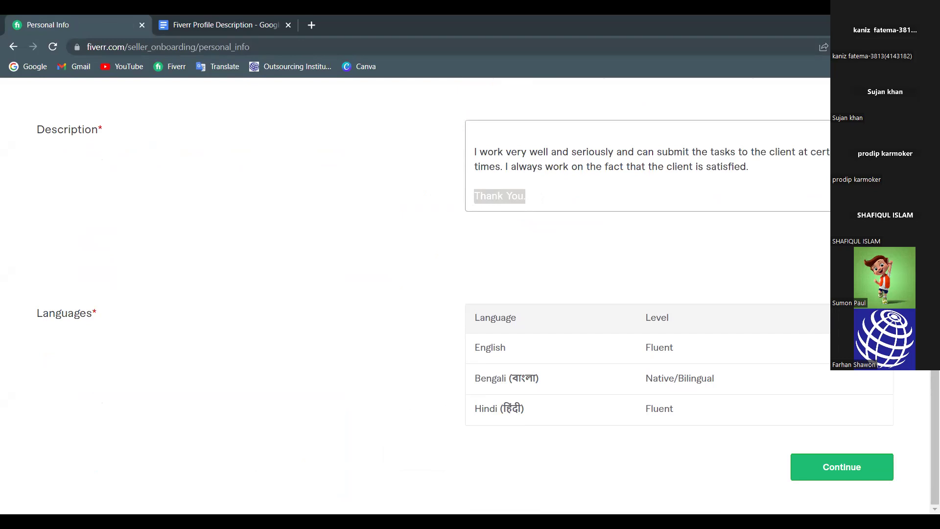
pyautogui.press('BackSpace')
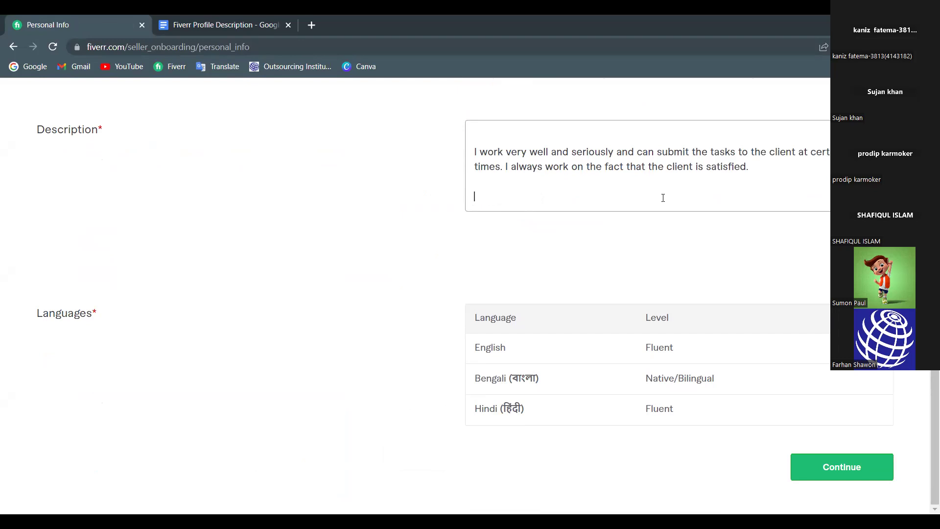
pyautogui.click(763, 165)
pyautogui.press('Return')
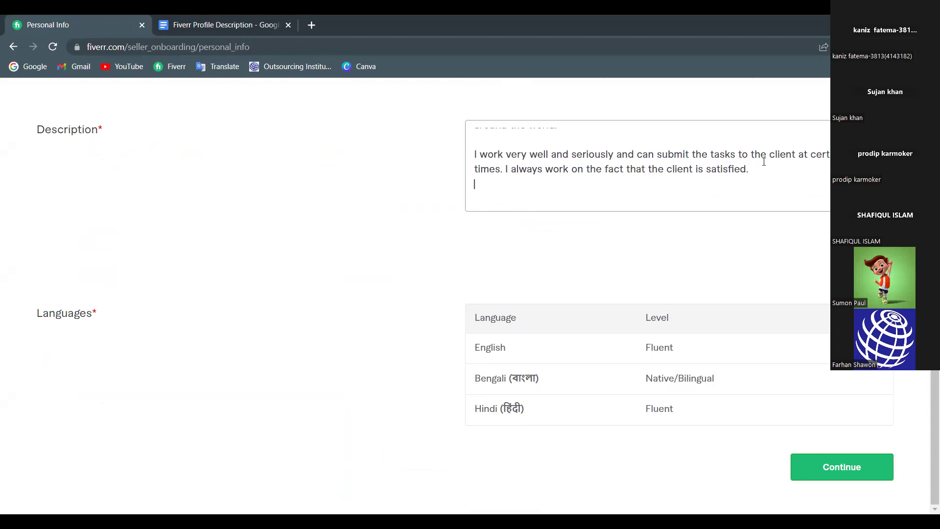
pyautogui.scroll(-1, 763, 161)
pyautogui.write('T')
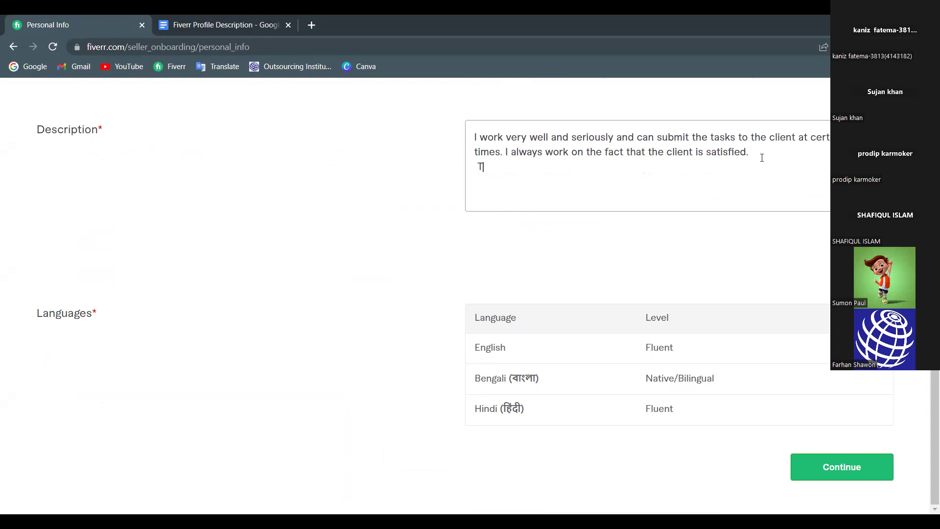
pyautogui.write('hank You.')
pyautogui.click(852, 474)
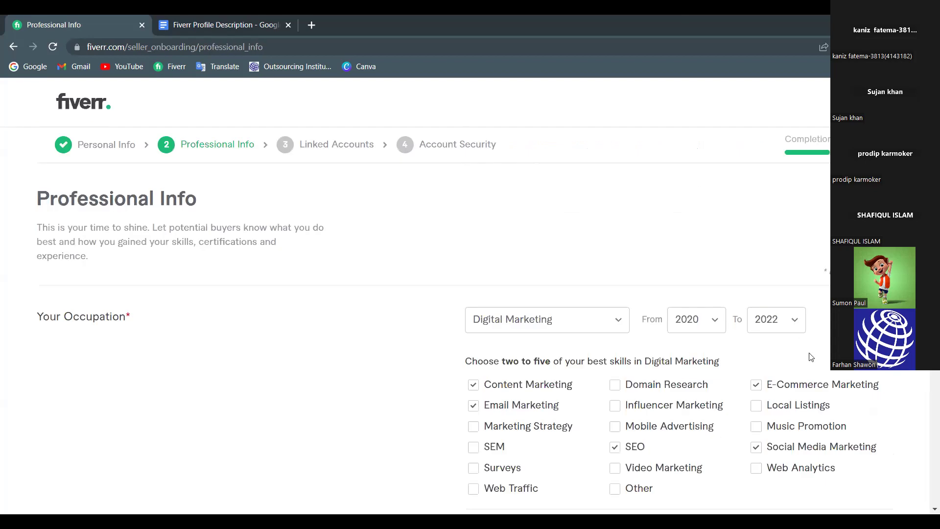
# Swap Content Marketing and Email Marketing for Marketing Strategy and Video Marketing, and save Professional Info
pyautogui.scroll(-7, 810, 356)
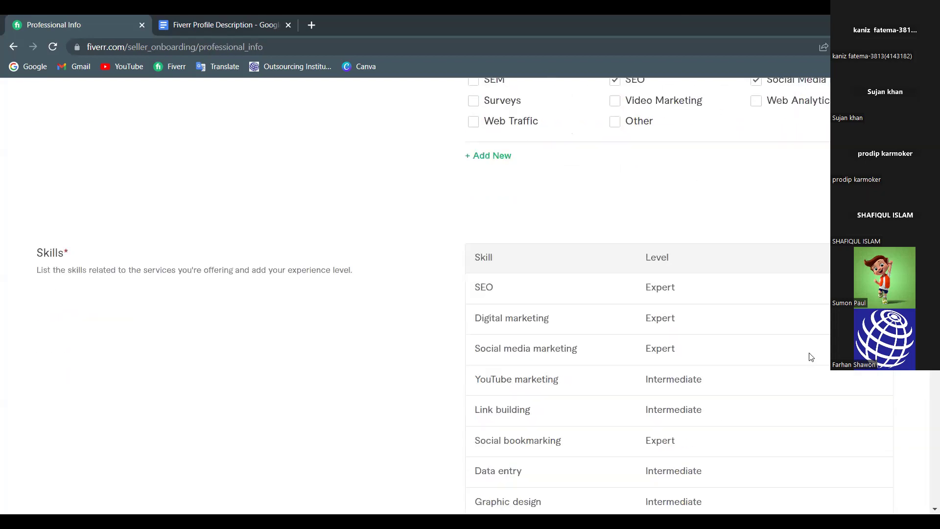
pyautogui.scroll(4, 810, 356)
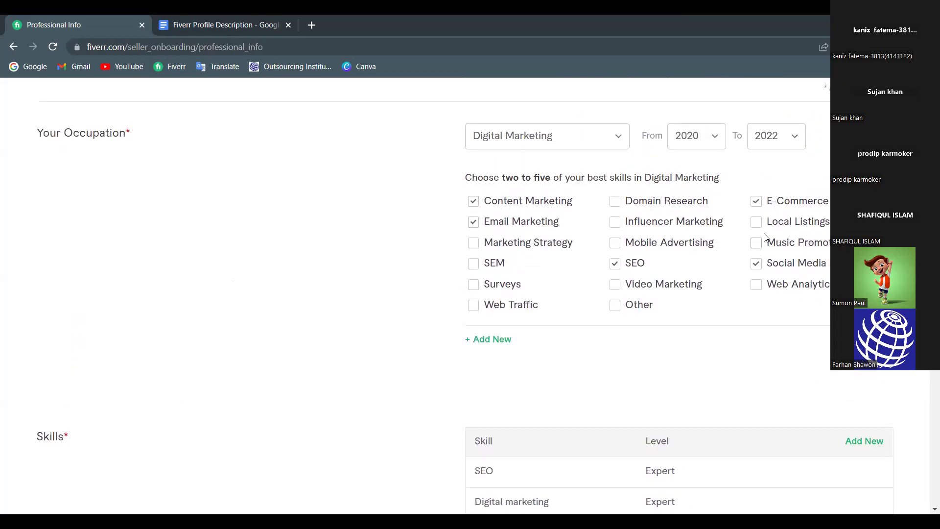
pyautogui.click(473, 202)
pyautogui.click(473, 222)
pyautogui.click(473, 243)
pyautogui.click(618, 289)
pyautogui.scroll(-15, 607, 344)
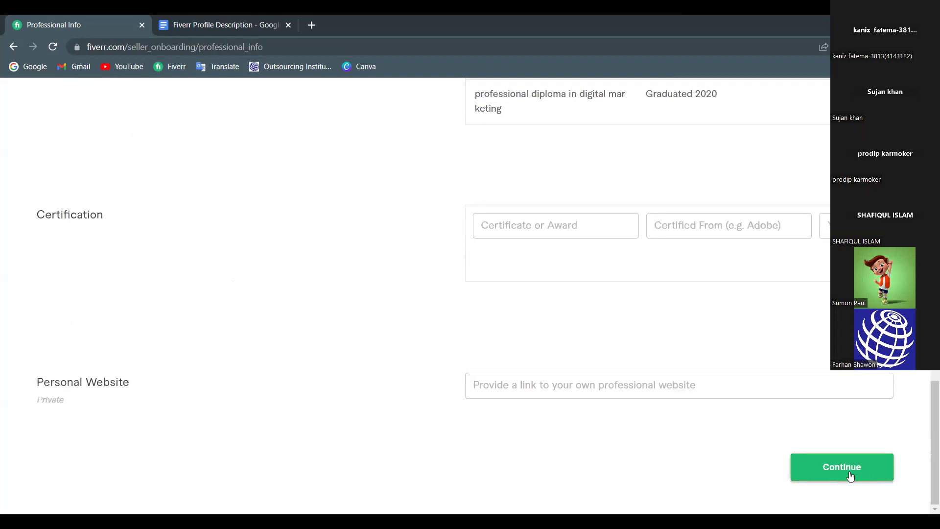
pyautogui.click(847, 474)
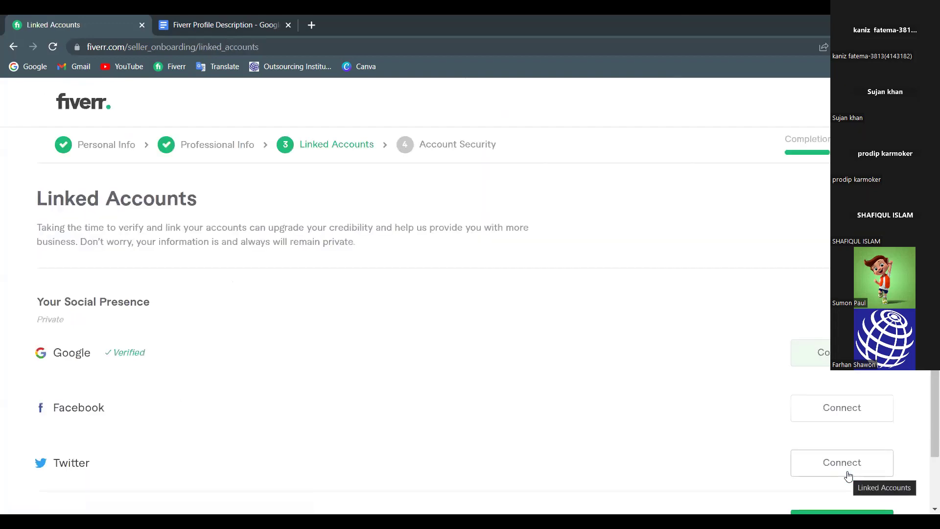
# Pass Linked Accounts, finish onboarding and dismiss the almost-done notice
pyautogui.scroll(-2, 595, 372)
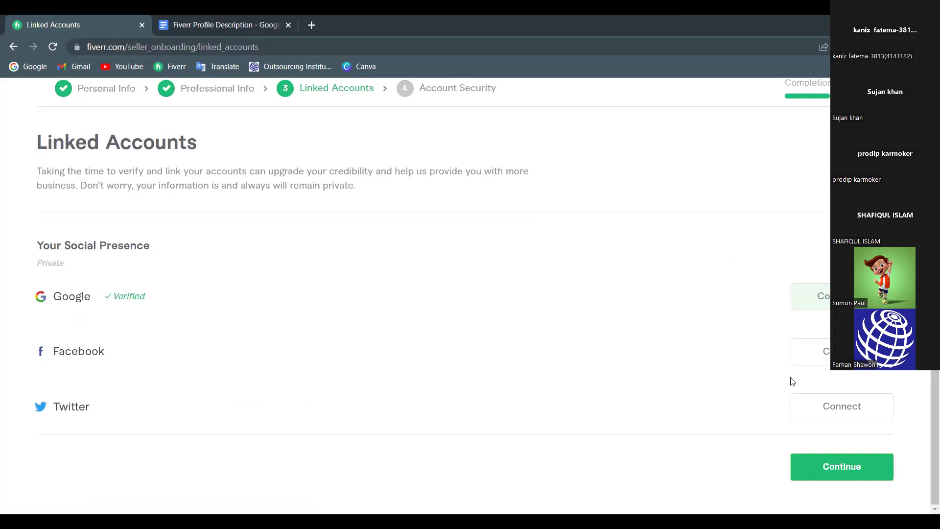
pyautogui.click(835, 472)
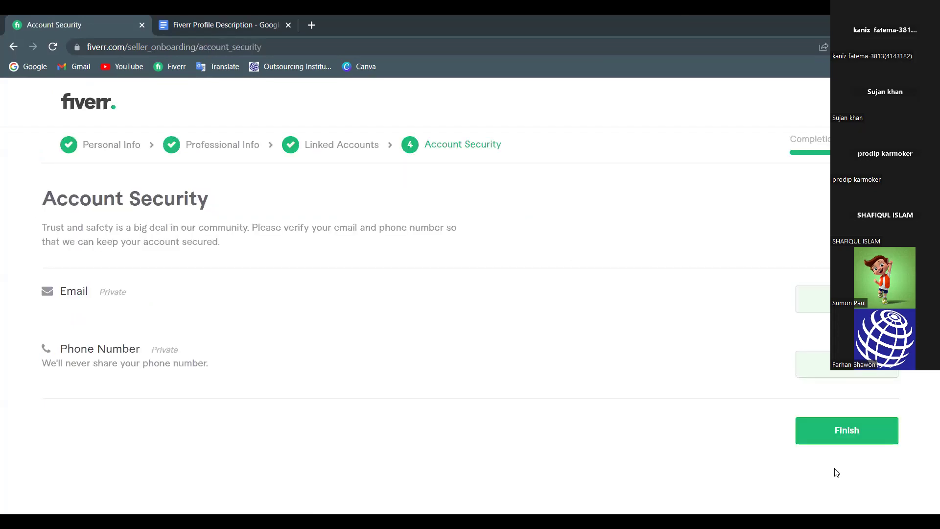
pyautogui.click(848, 435)
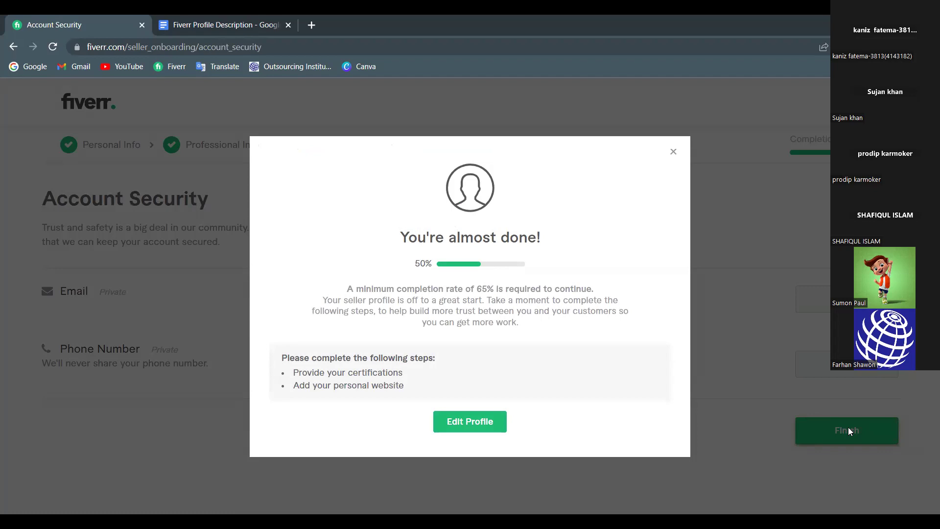
pyautogui.click(673, 153)
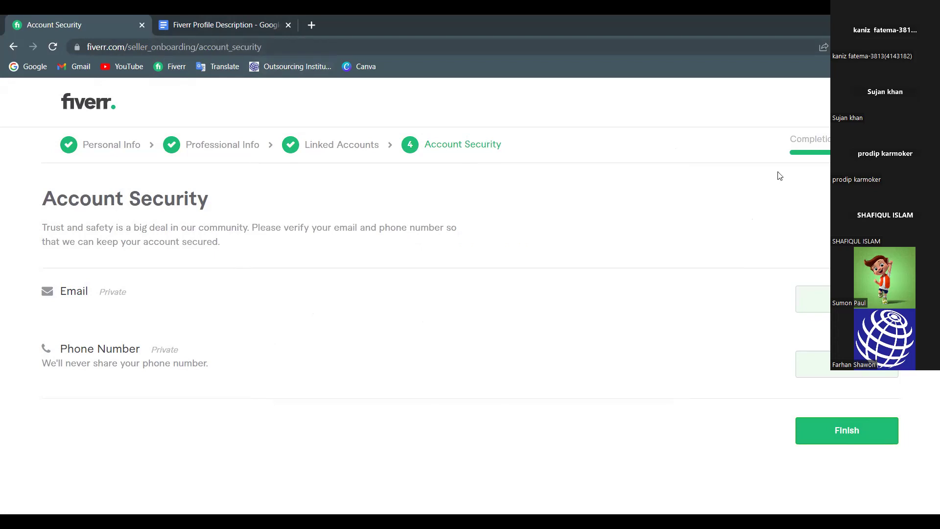
# Open Fiverr in a new browser tab and go to the seller profile page
pyautogui.click(311, 25)
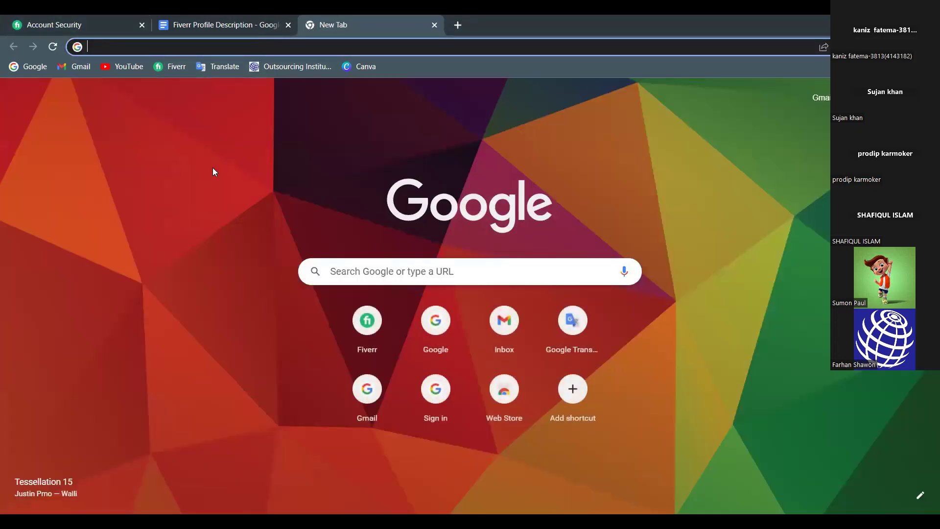
pyautogui.click(366, 329)
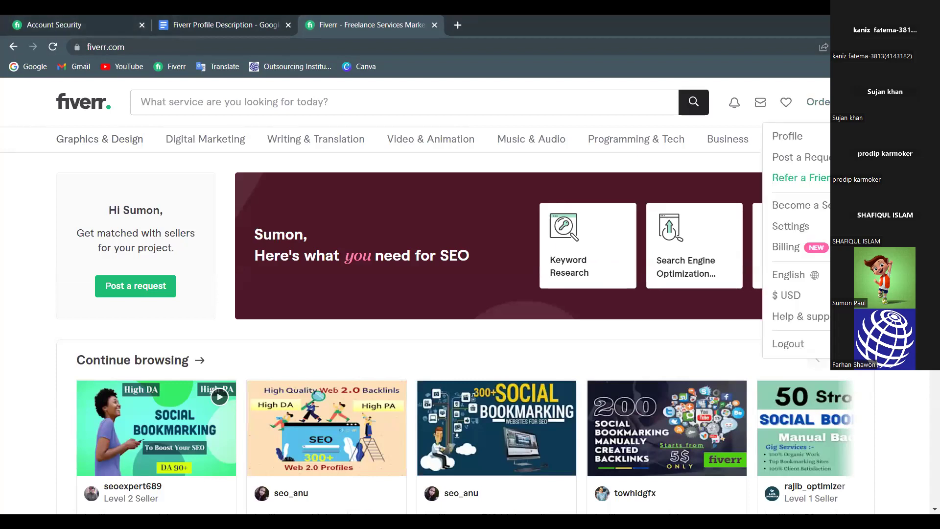
pyautogui.click(777, 138)
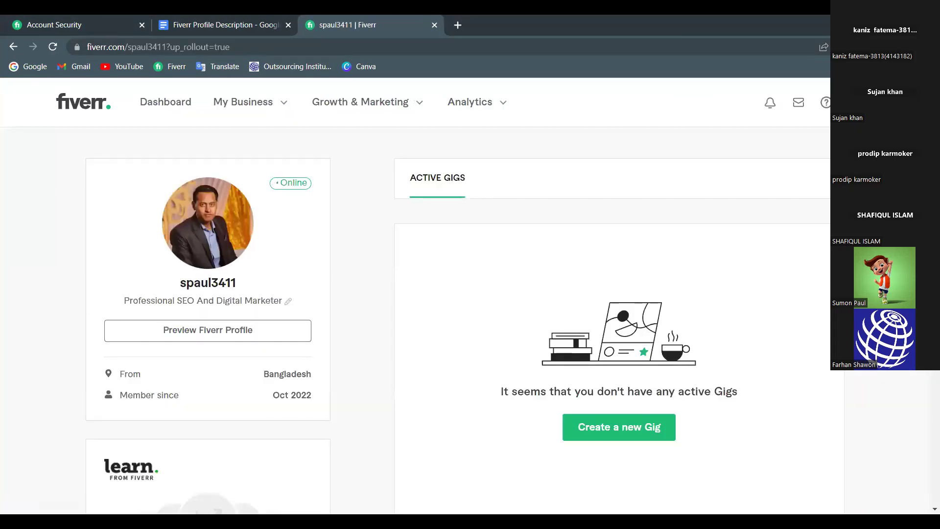
# Visit account Settings, then return to the profile and review its description, languages, skills and education
pyautogui.click(852, 102)
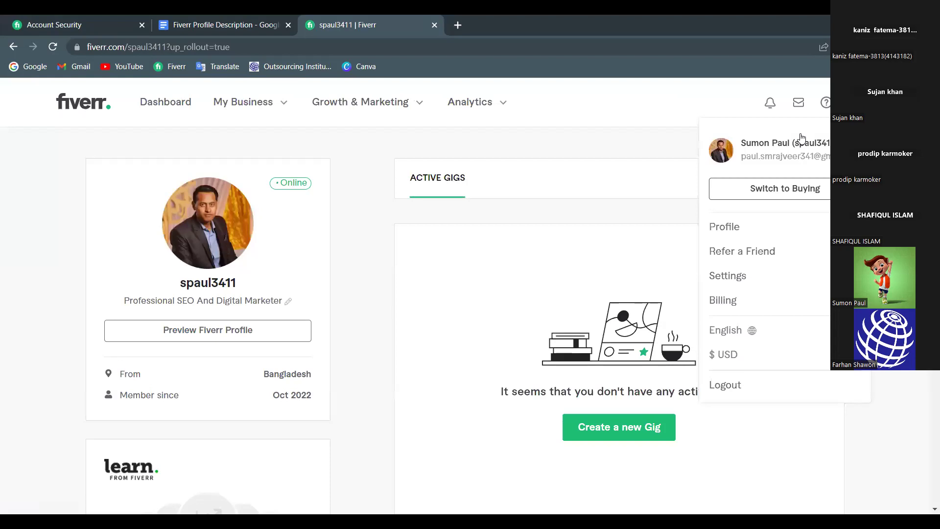
pyautogui.click(740, 277)
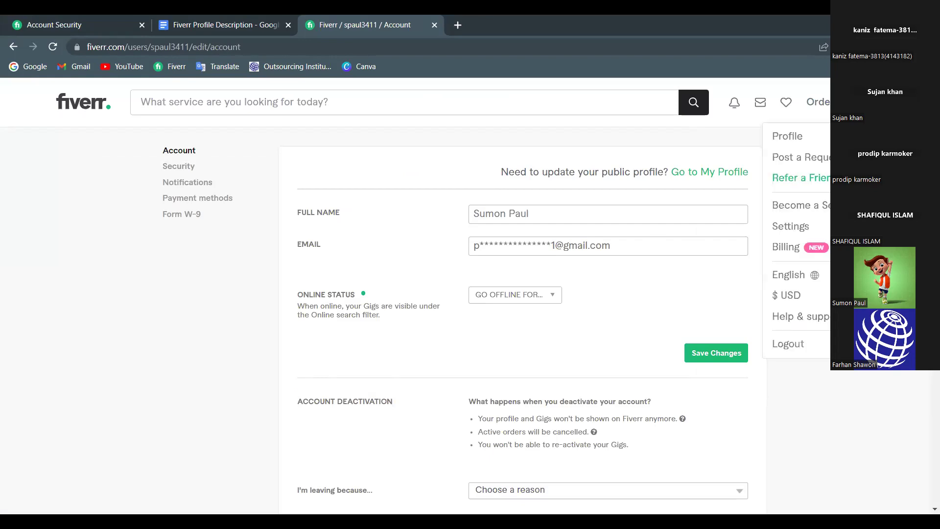
pyautogui.click(788, 136)
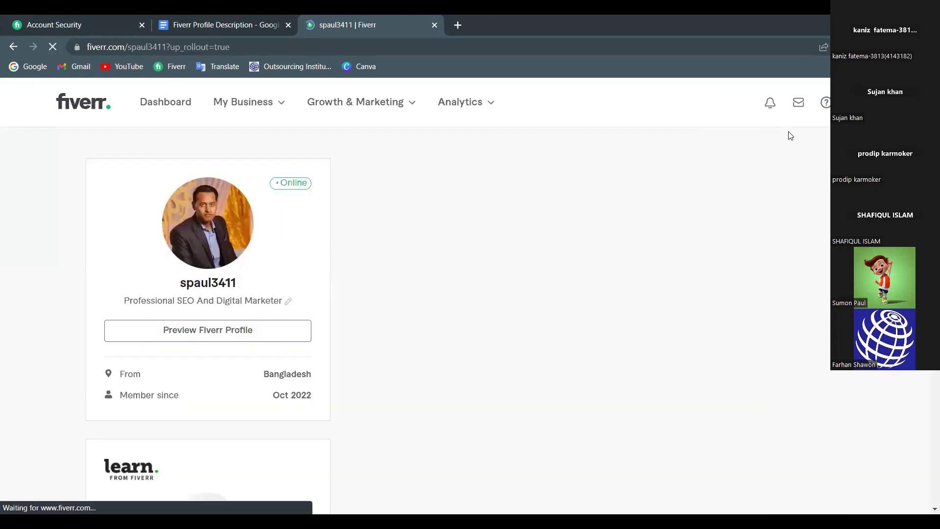
pyautogui.scroll(-15, 444, 296)
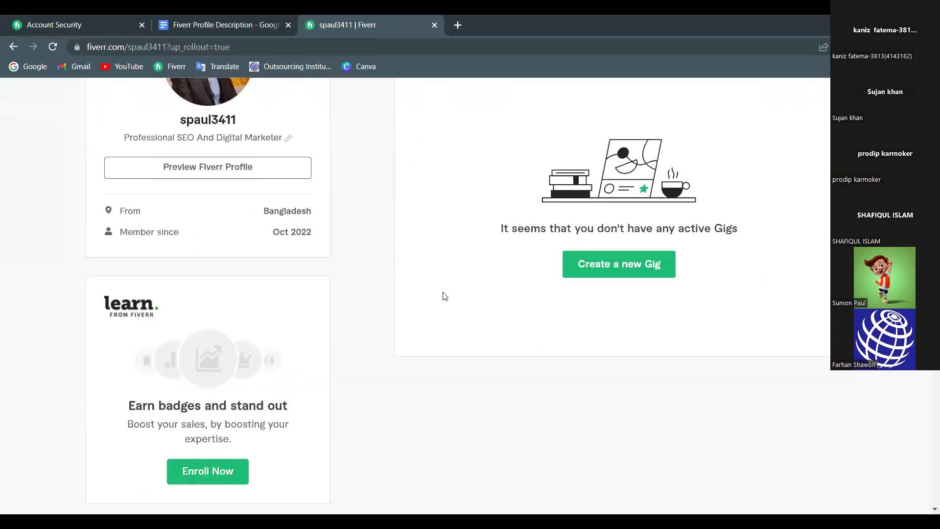
pyautogui.scroll(-10, 444, 295)
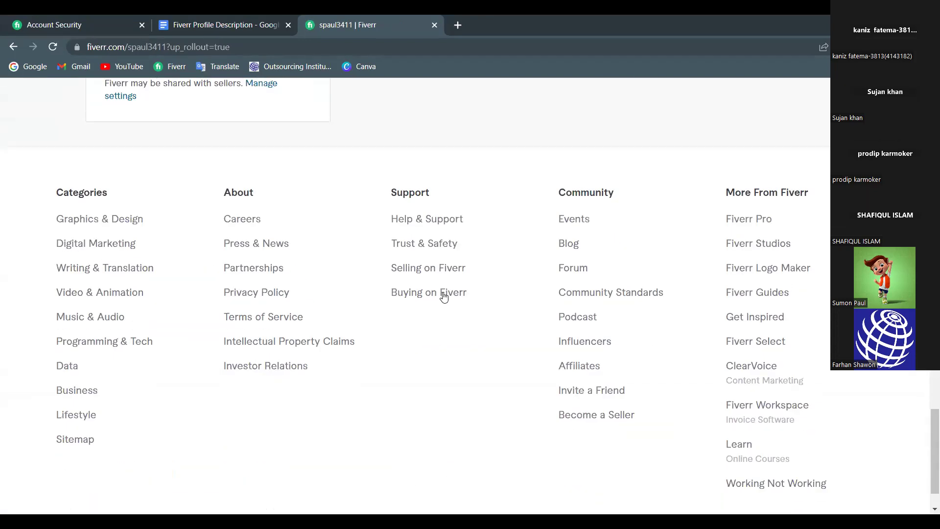
pyautogui.scroll(4, 444, 297)
pyautogui.scroll(4, 443, 297)
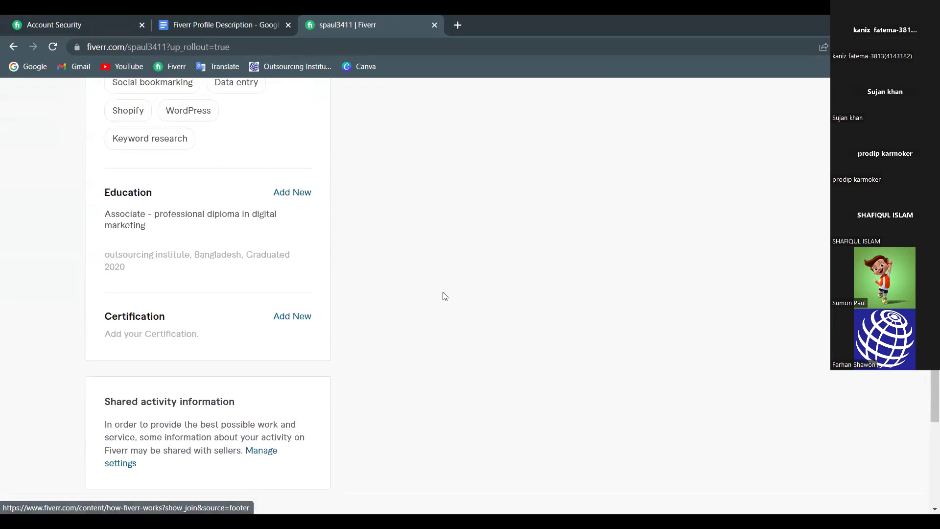
pyautogui.scroll(3, 445, 295)
pyautogui.scroll(11, 445, 295)
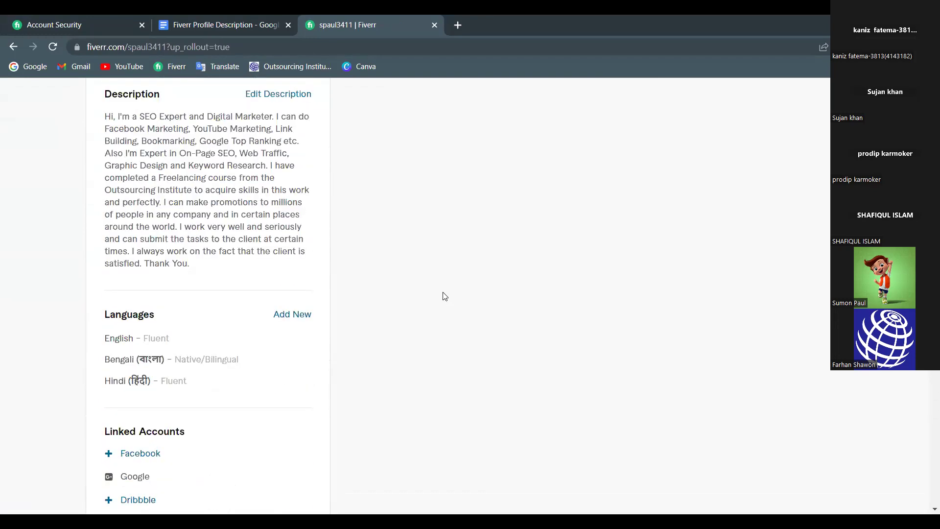
pyautogui.scroll(-4, 444, 296)
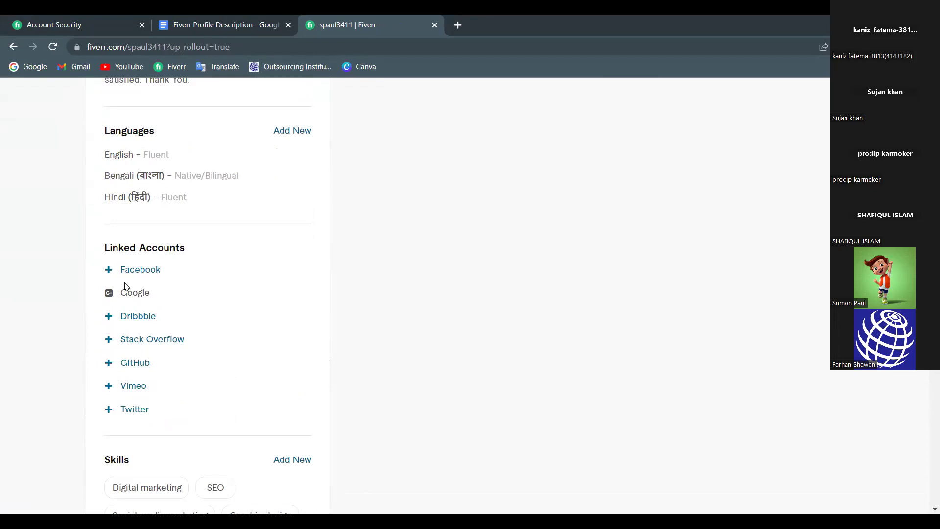
pyautogui.scroll(3, 380, 298)
pyautogui.scroll(7, 382, 299)
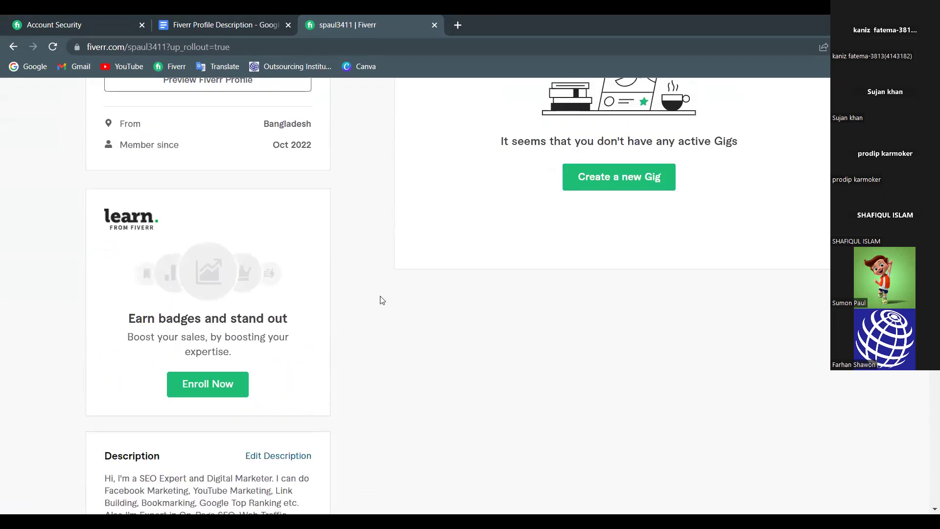
pyautogui.scroll(1, 382, 301)
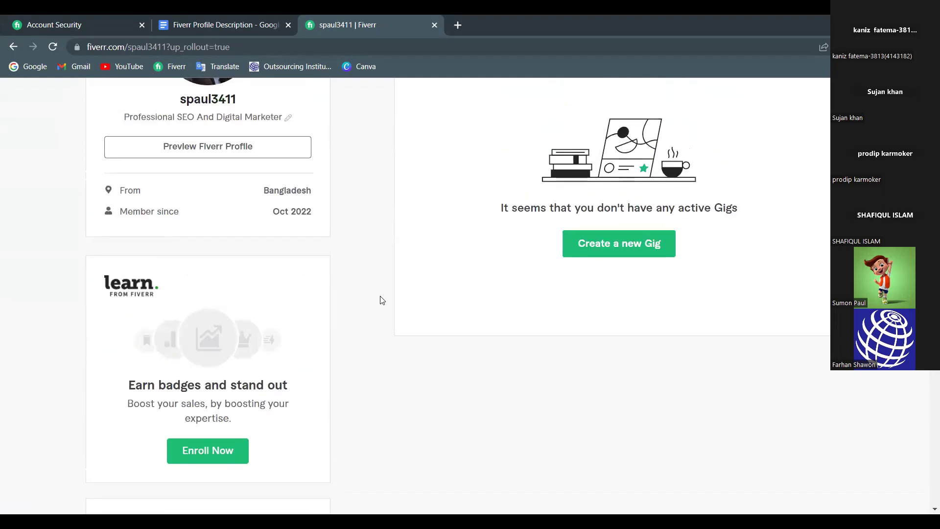